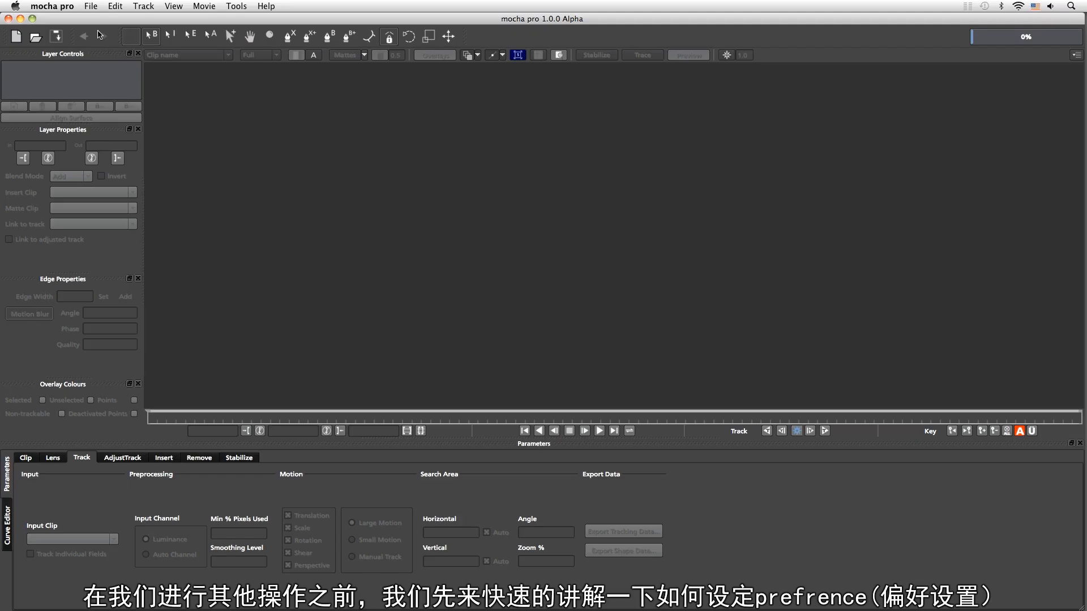
# Open the application's Preferences dialog
pyautogui.click(59, 6)
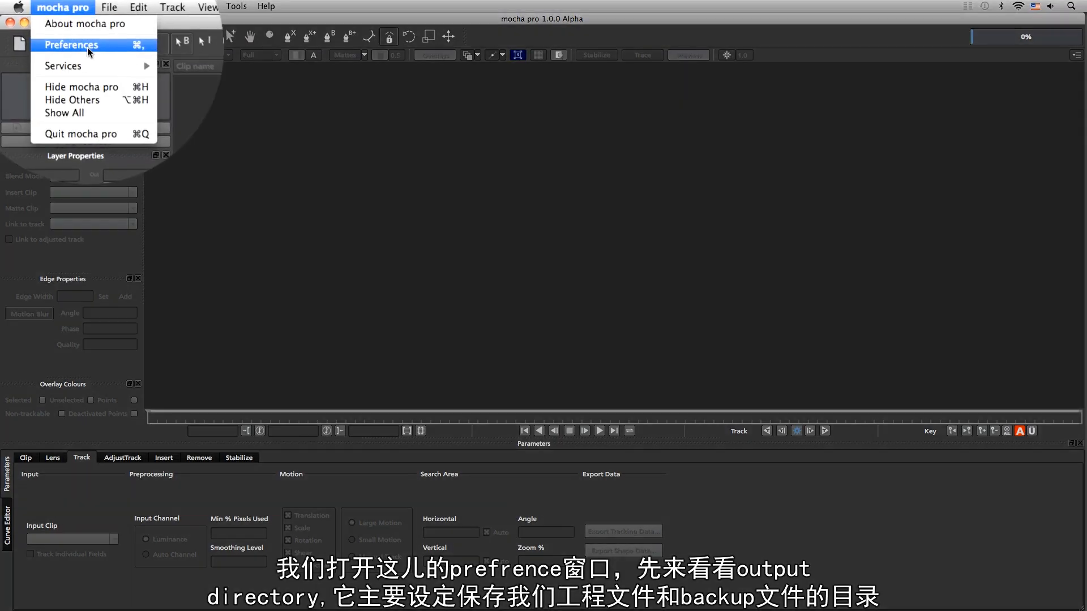
pyautogui.click(91, 47)
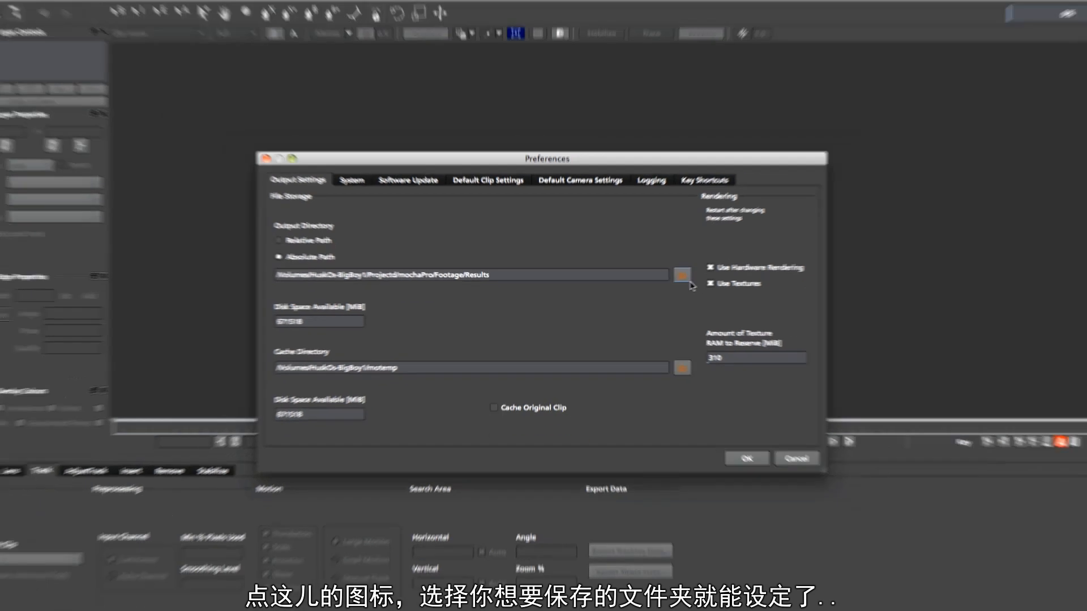
# Browse for an output directory in the Results folder and cancel the folder chooser
pyautogui.click(738, 264)
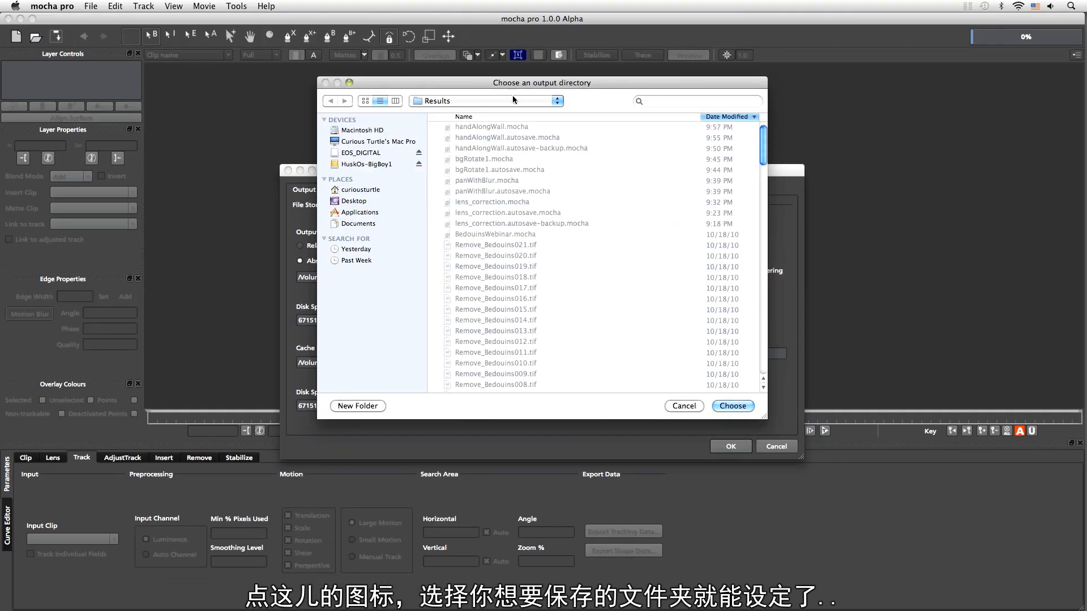
pyautogui.click(487, 100)
pyautogui.click(453, 111)
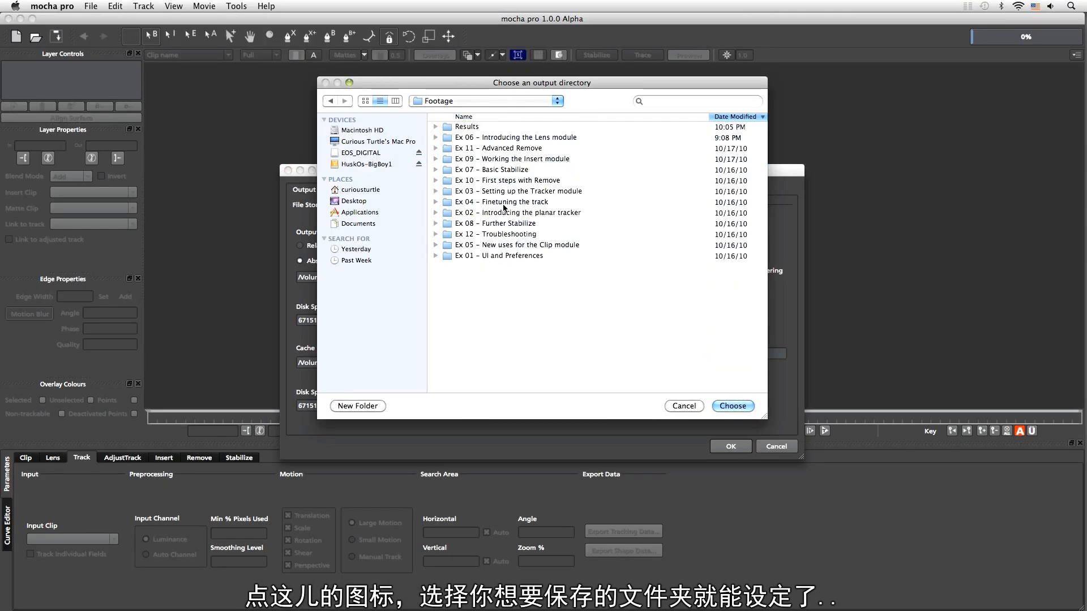
pyautogui.doubleClick(465, 127)
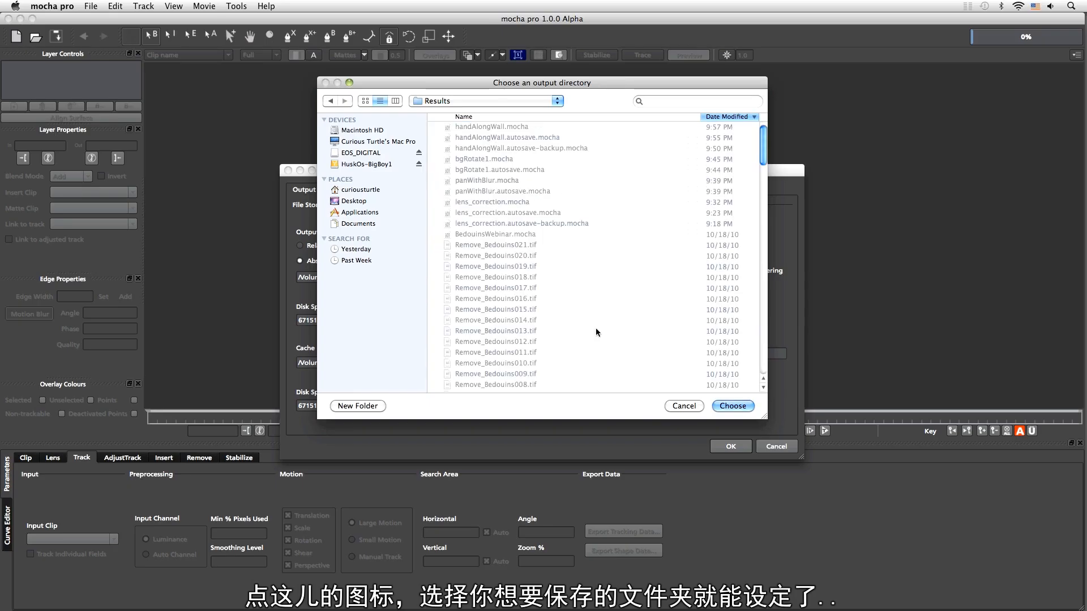
pyautogui.click(683, 405)
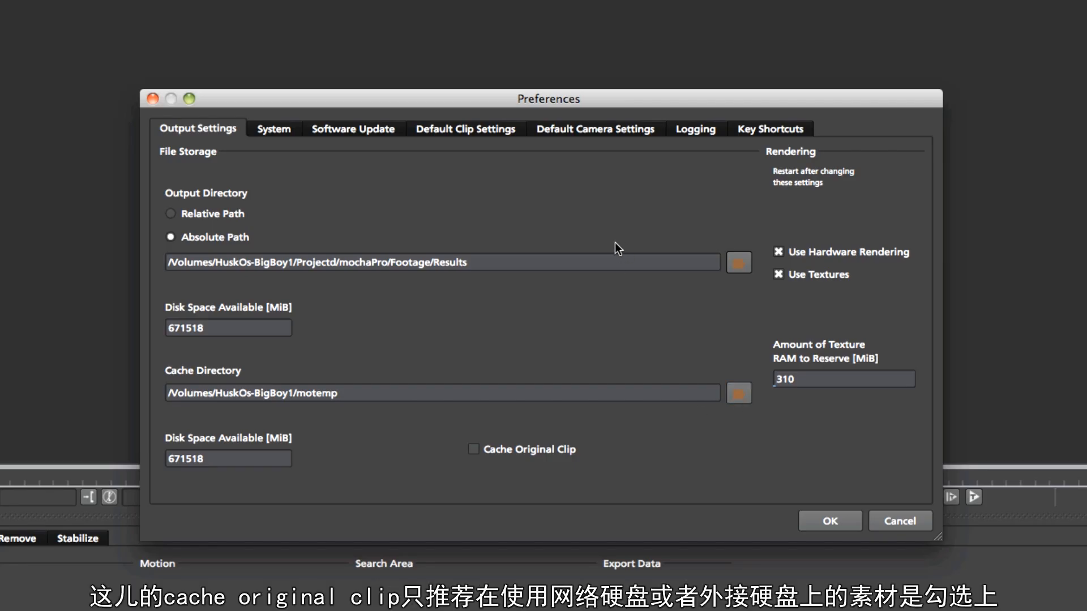
# Enable the Cache Original Clip option
pyautogui.click(474, 449)
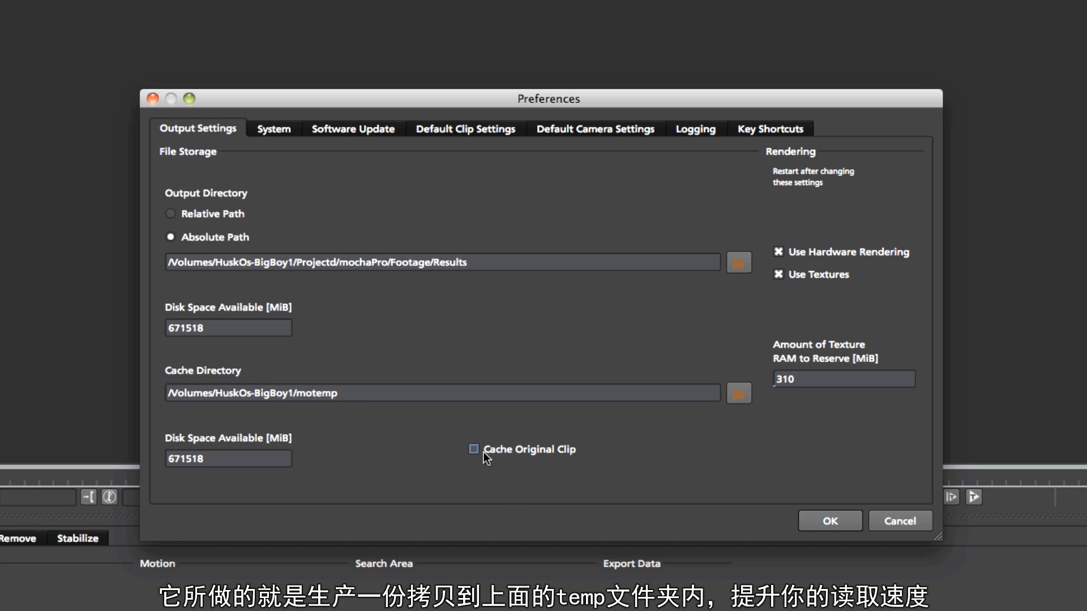
pyautogui.click(474, 450)
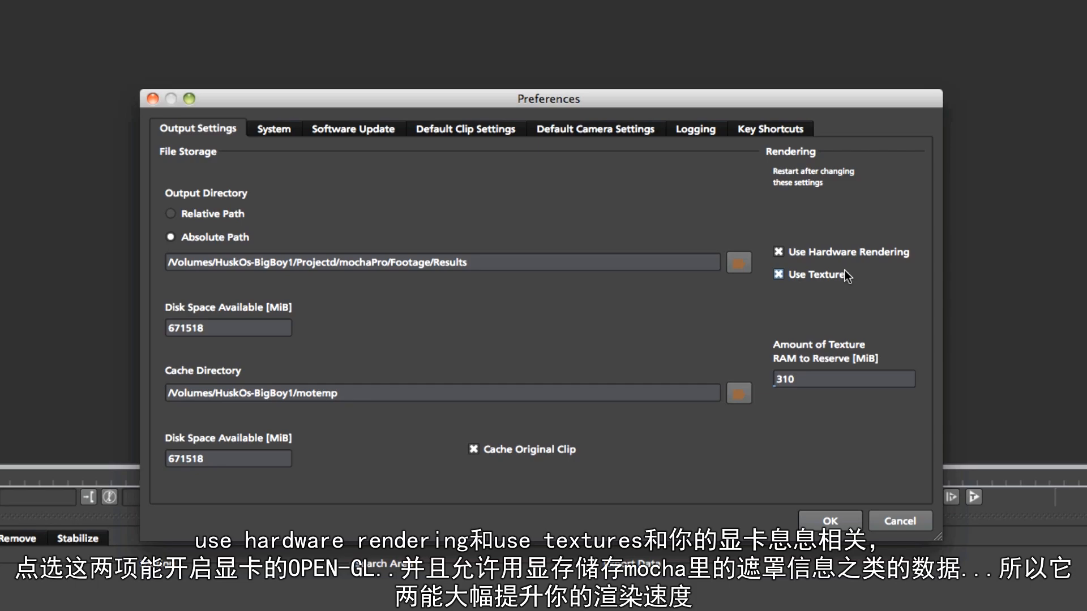
# Turn Use Textures and Use Hardware Rendering off and back on
pyautogui.click(824, 274)
pyautogui.click(824, 253)
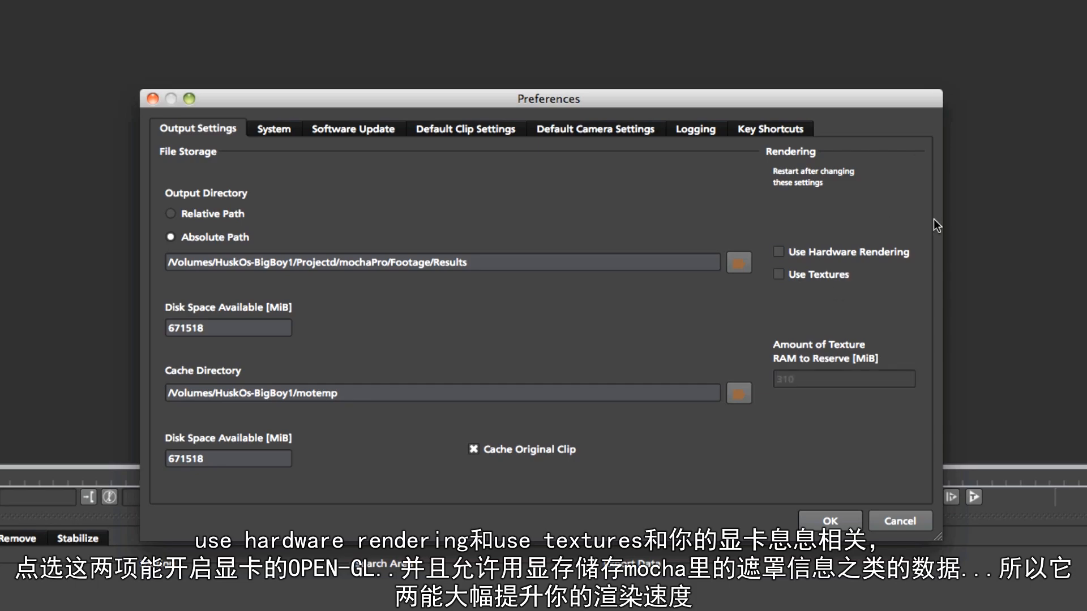
pyautogui.click(781, 253)
pyautogui.click(779, 274)
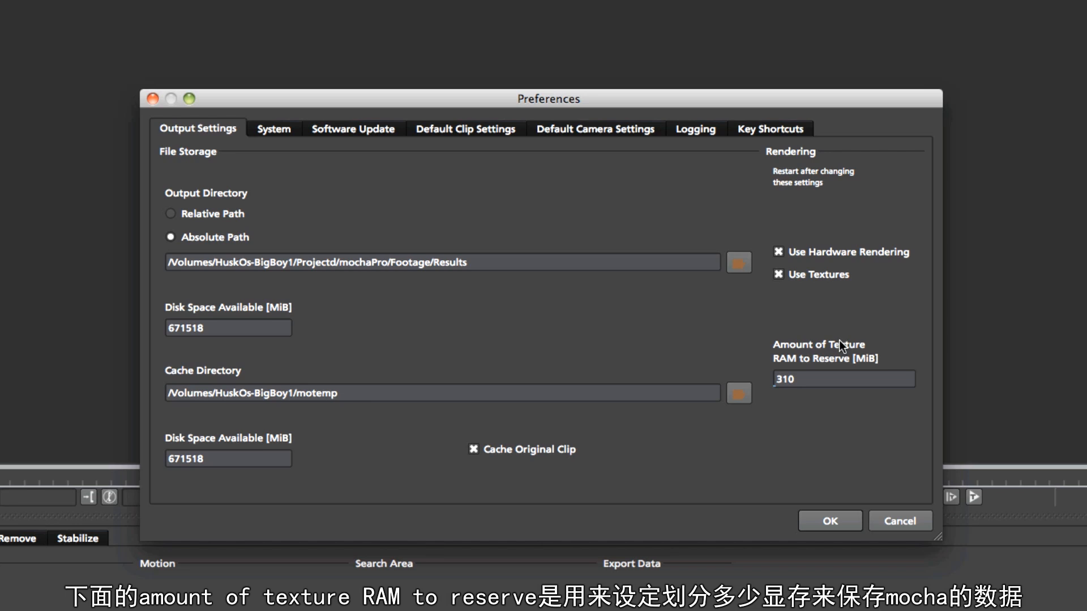
# Set Amount of Texture RAM to Reserve to 384 MiB and confirm the preferences
pyautogui.doubleClick(823, 378)
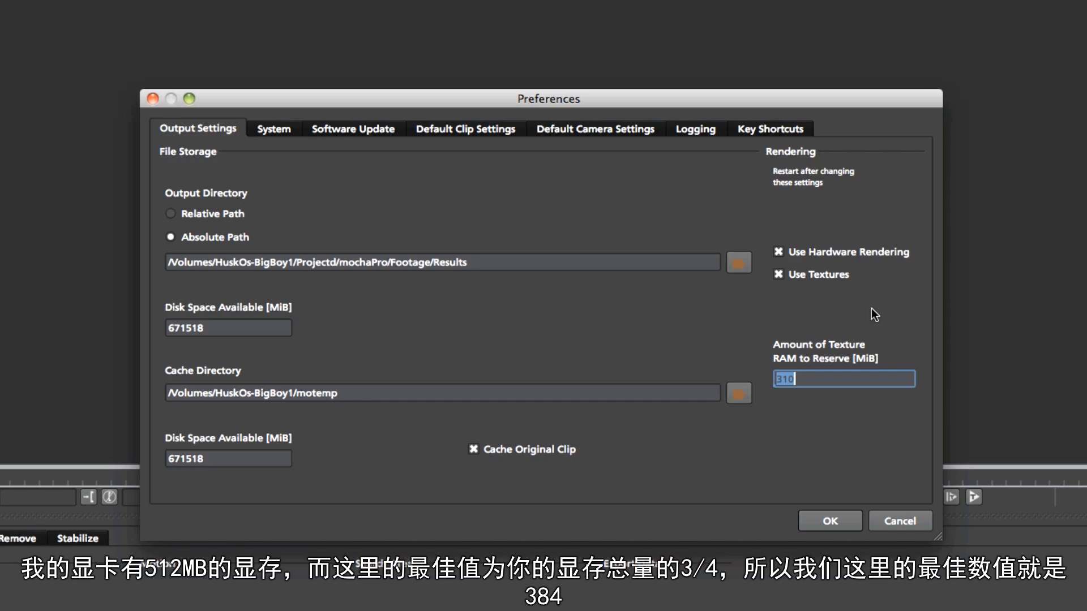
pyautogui.write('384')
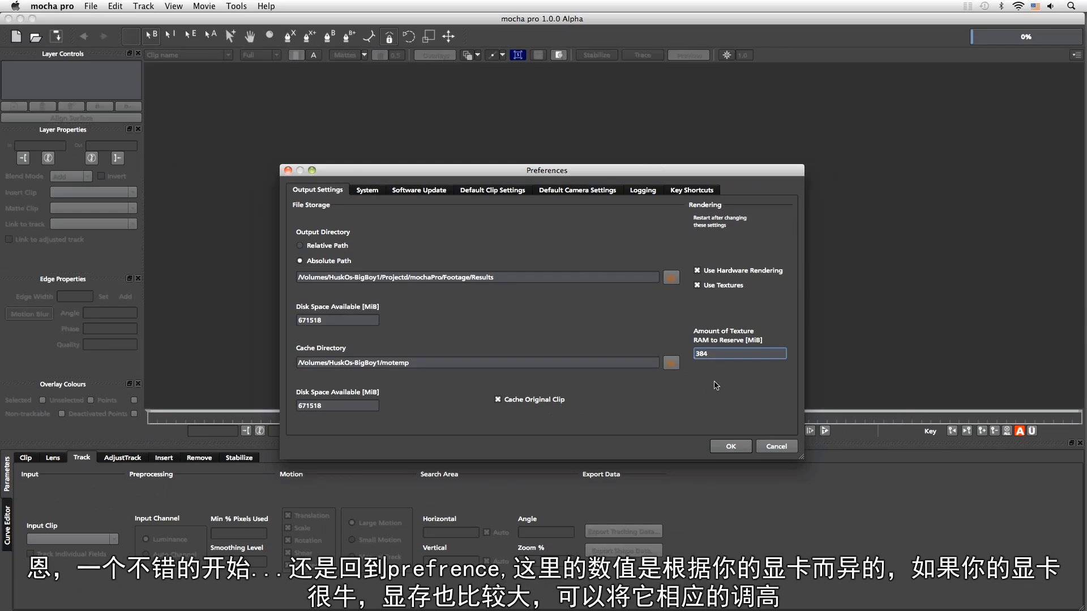
pyautogui.press('Return')
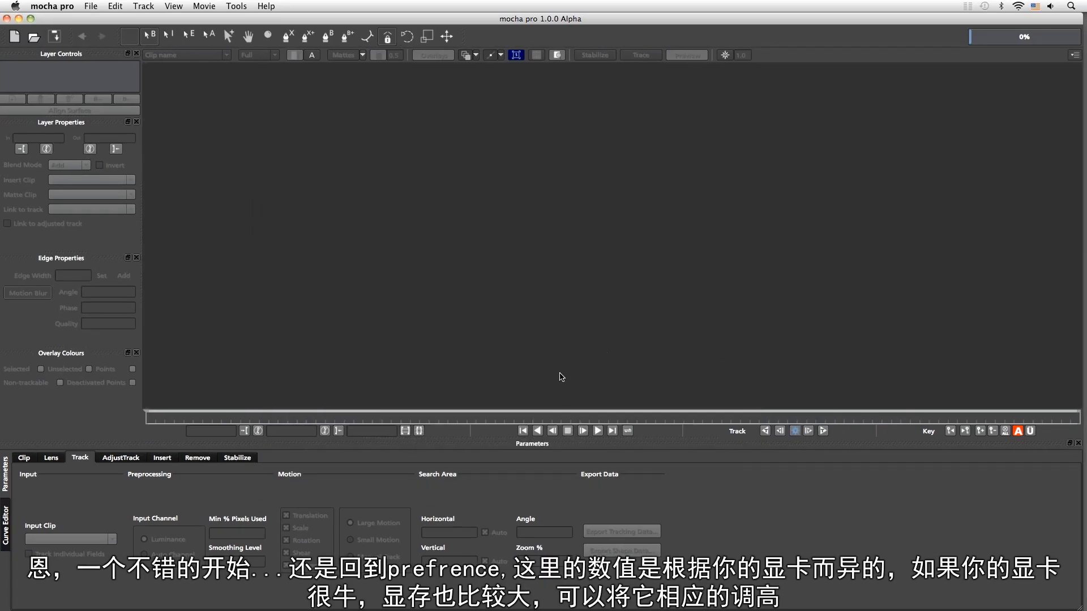
# Reopen the Preferences and show the System settings
pyautogui.click(90, 6)
pyautogui.moveTo(52, 6)
pyautogui.click(56, 38)
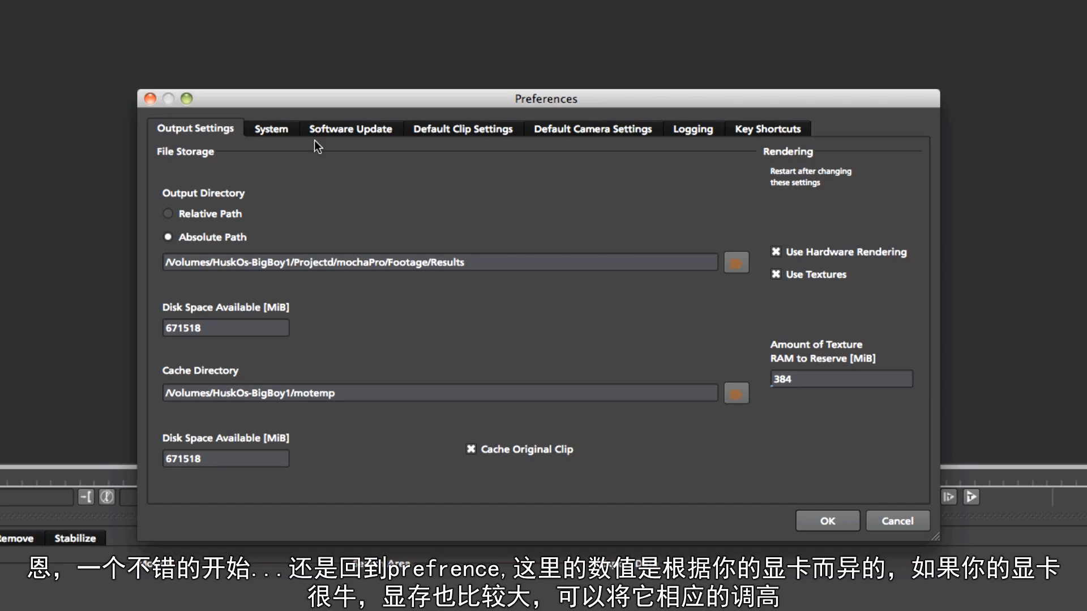
pyautogui.click(270, 130)
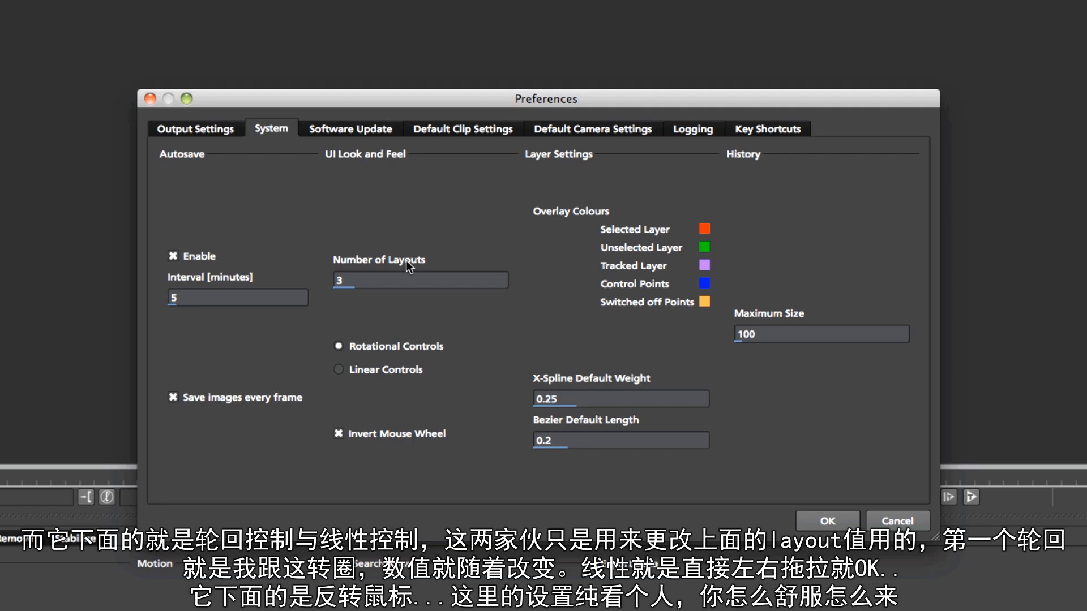
# Try adjusting Number of Layouts with linear and rotational controls, ending on Rotational Controls
pyautogui.click(391, 278)
pyautogui.moveTo(385, 250); pyautogui.dragTo(389, 294)
pyautogui.click(346, 369)
pyautogui.click(354, 342)
pyautogui.moveTo(373, 276); pyautogui.dragTo(375, 223)
pyautogui.moveTo(373, 290)
pyautogui.mouseDown()
pyautogui.moveTo(375, 233)
pyautogui.moveTo(382, 283)
pyautogui.mouseUp()
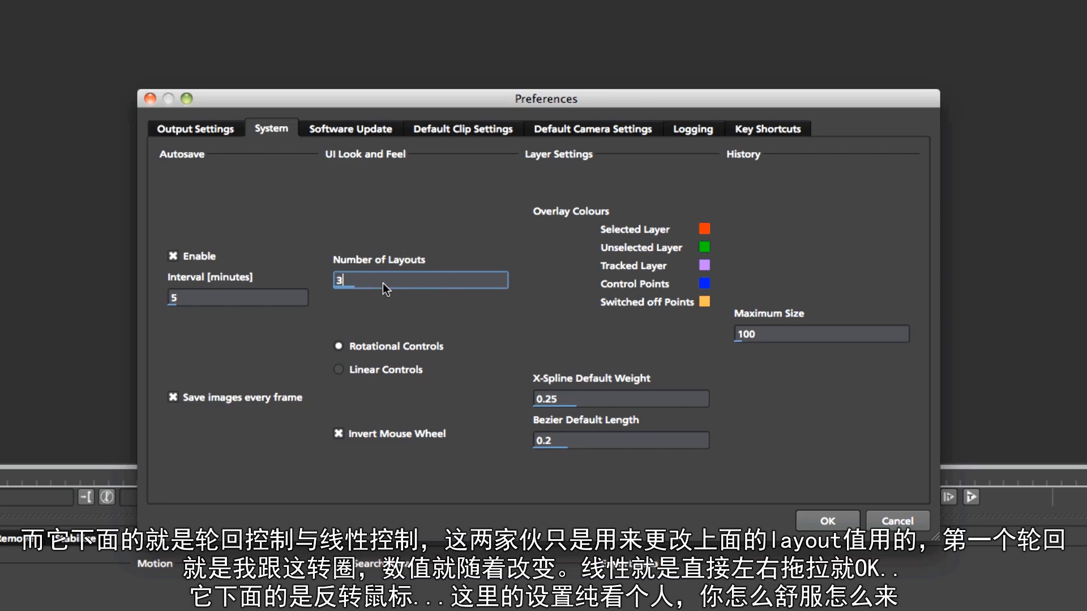
pyautogui.click(378, 372)
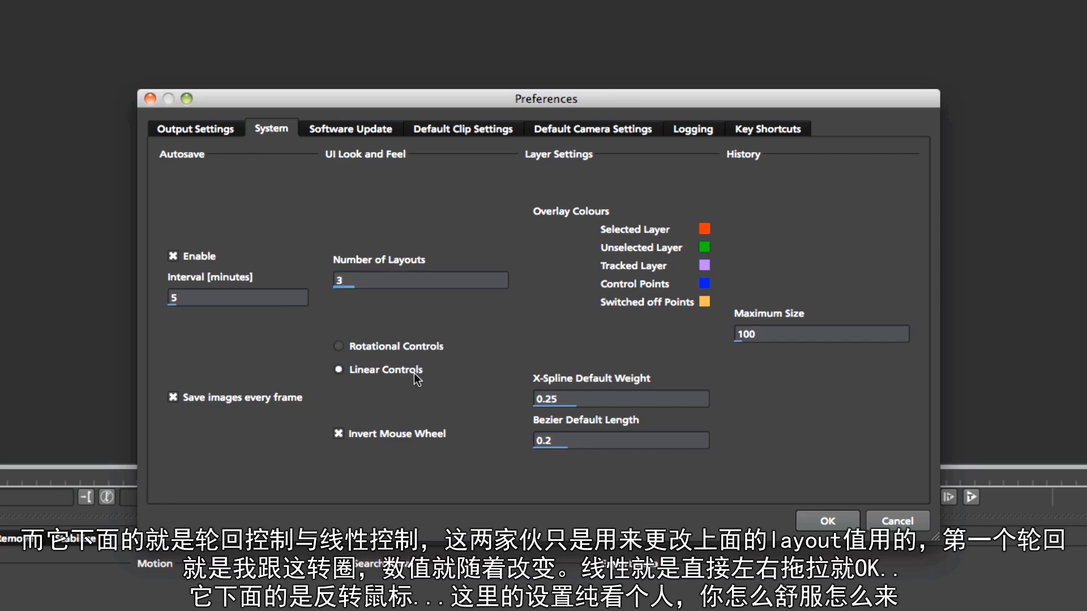
pyautogui.click(371, 346)
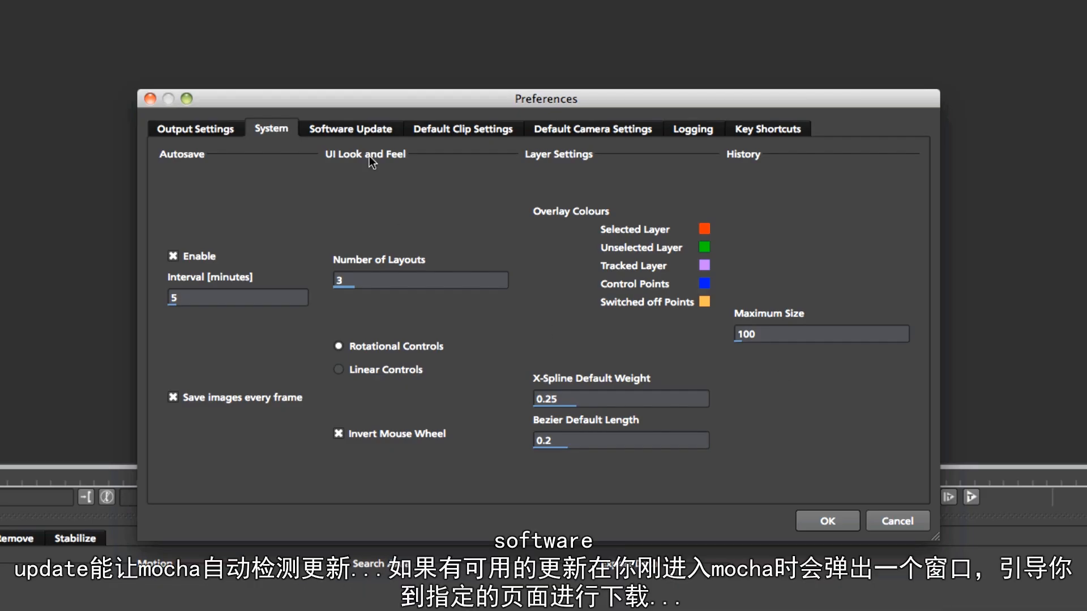
# View the Software Update settings
pyautogui.click(361, 128)
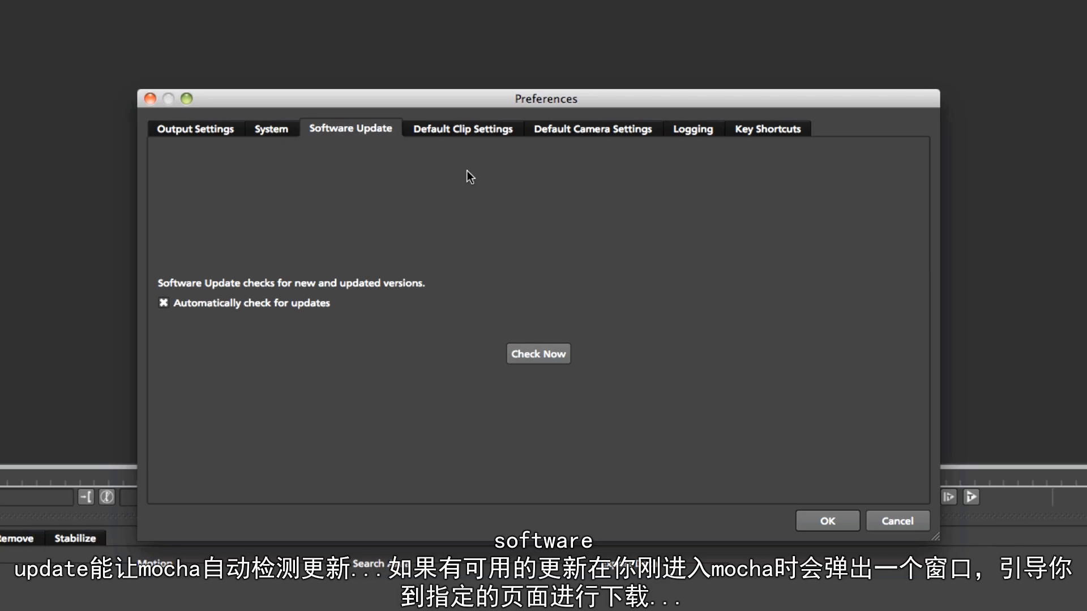
pyautogui.click(463, 128)
pyautogui.click(390, 130)
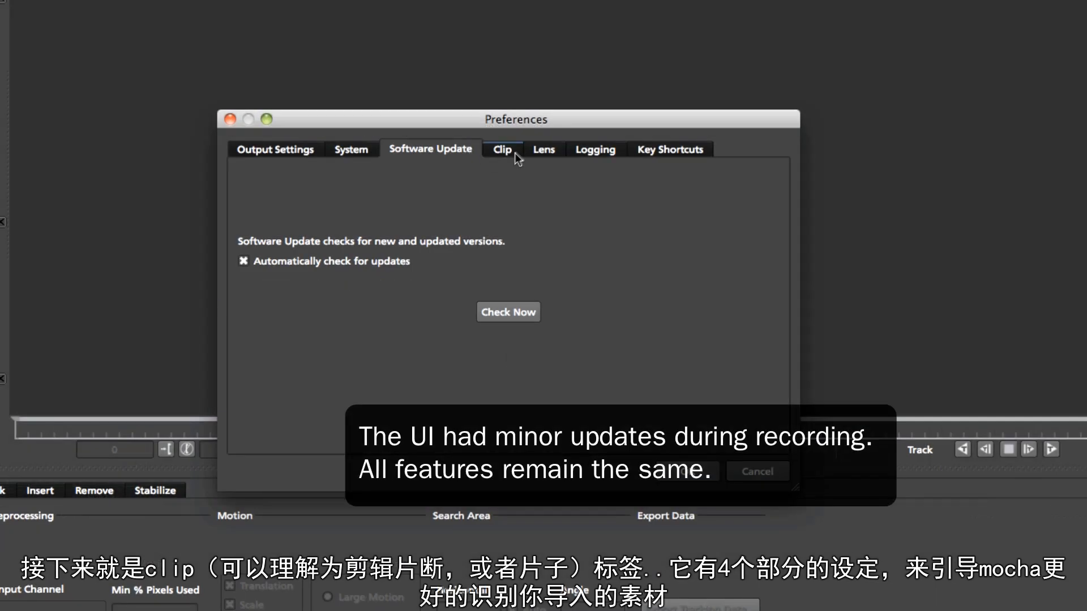
# Open the Clip defaults and review the FPS choices and Custom PAR field
pyautogui.click(512, 152)
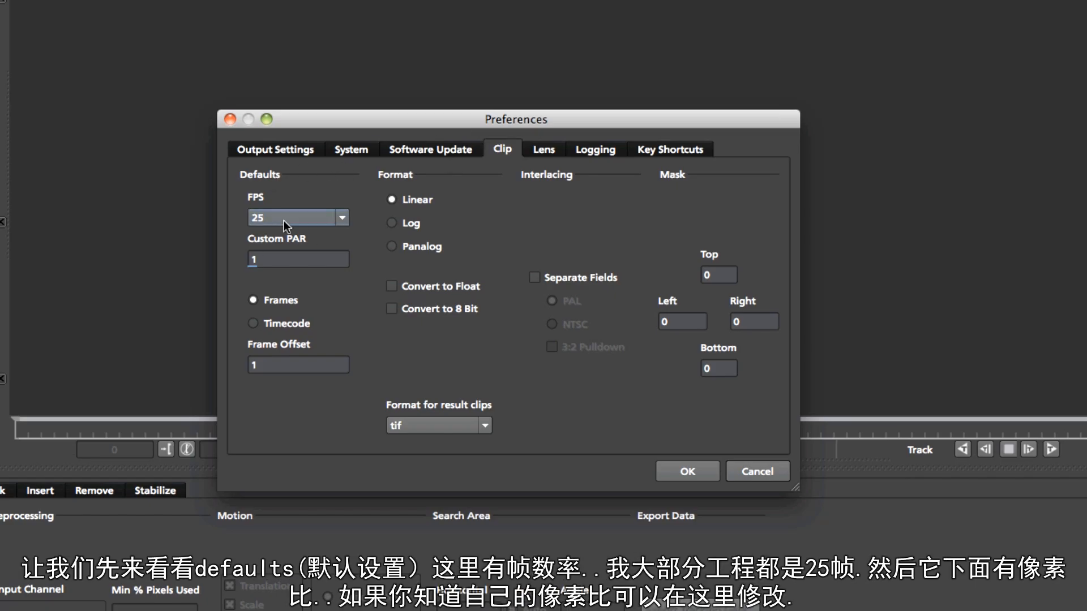
pyautogui.click(343, 219)
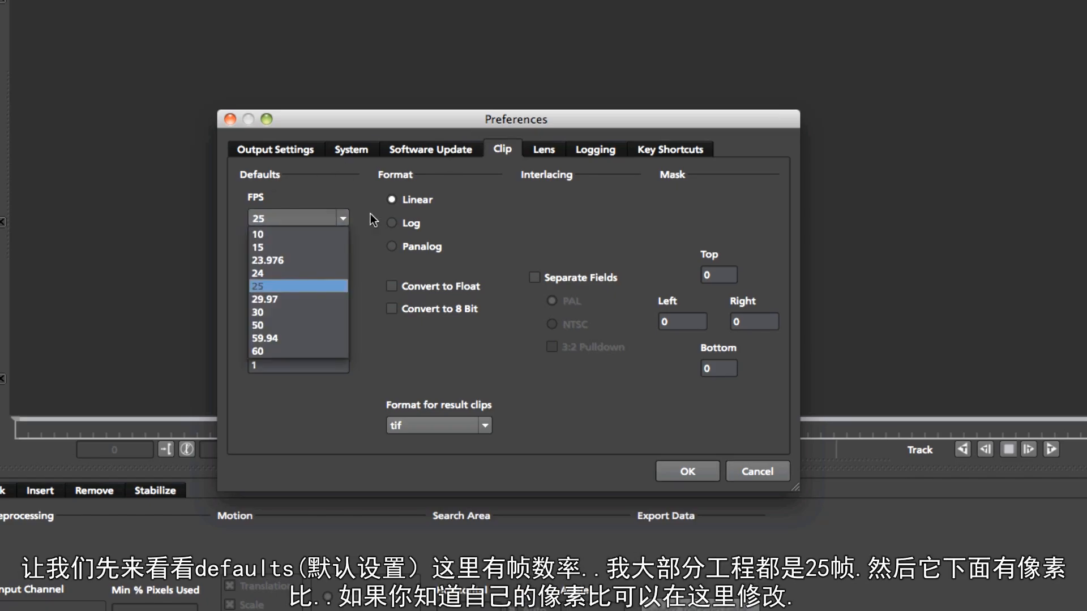
pyautogui.click(338, 285)
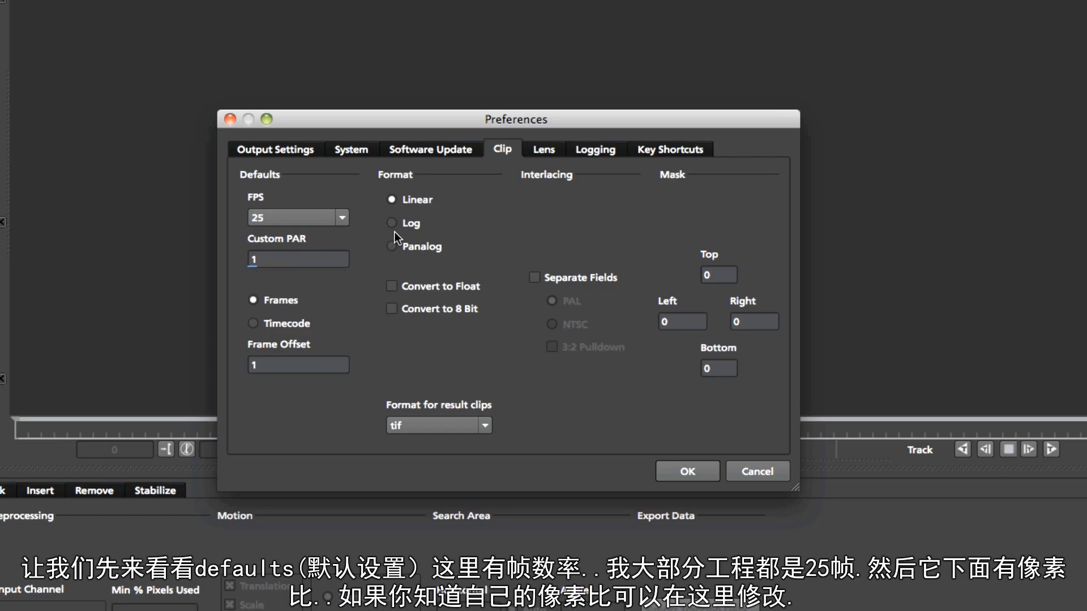
pyautogui.doubleClick(290, 265)
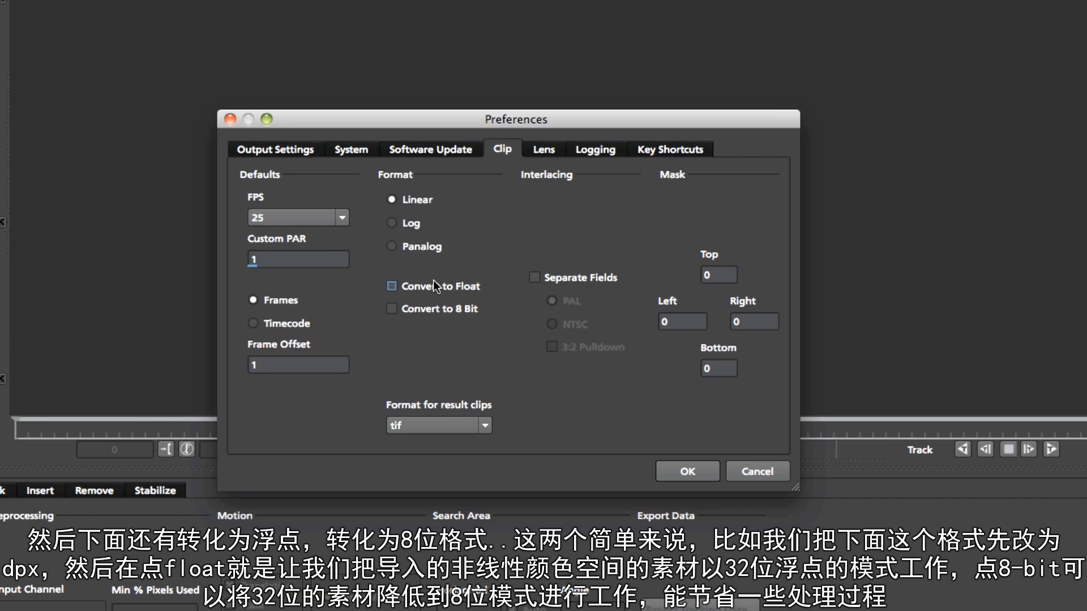
# Try dpx as result clip format with float and 8-bit conversion, then restore tif
pyautogui.click(482, 423)
pyautogui.click(403, 447)
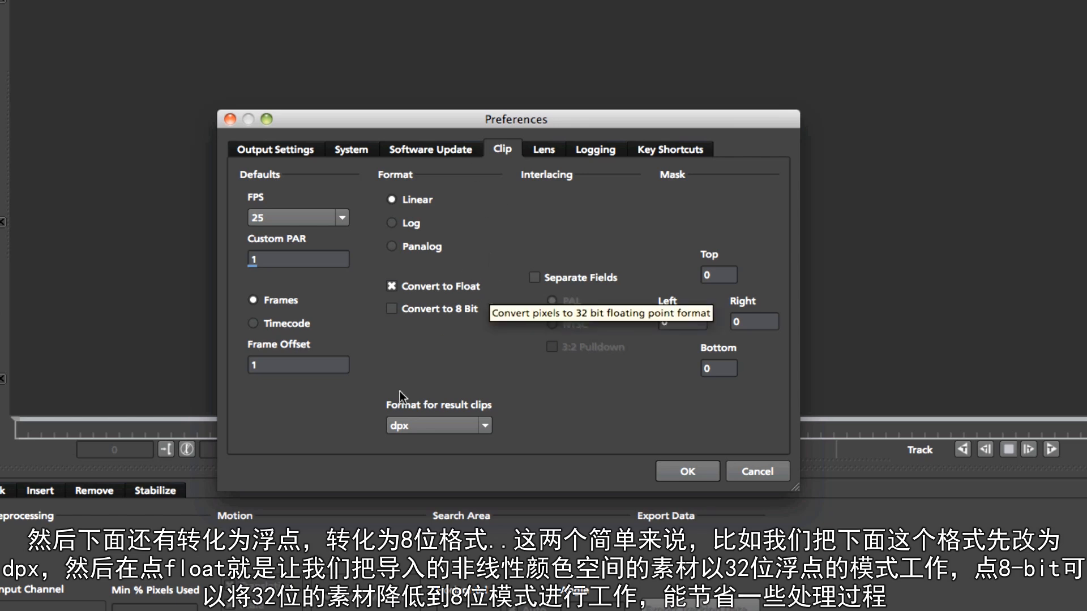
pyautogui.click(392, 287)
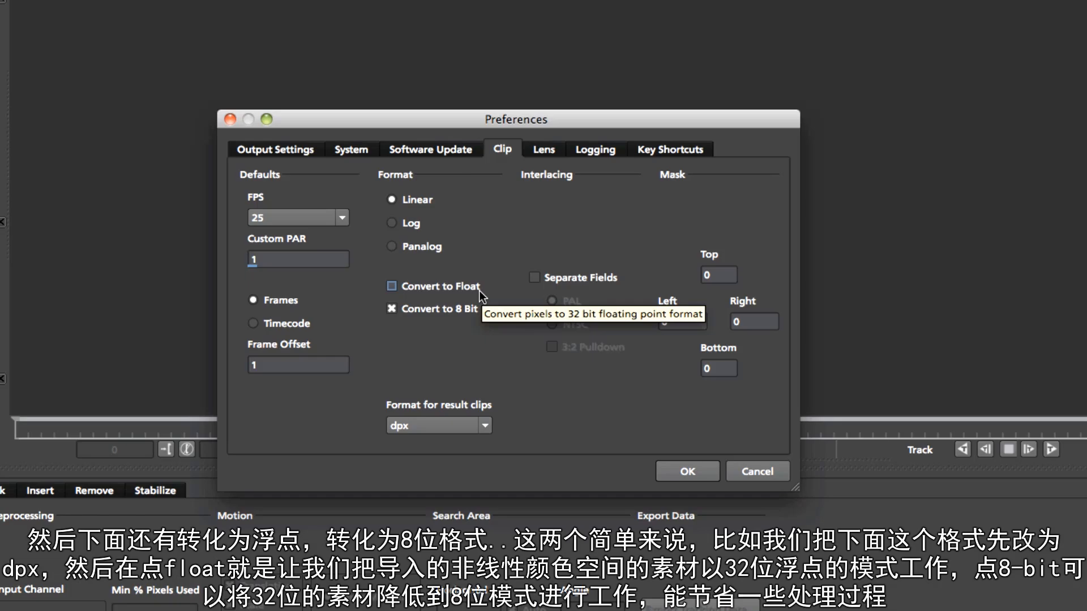
pyautogui.click(412, 425)
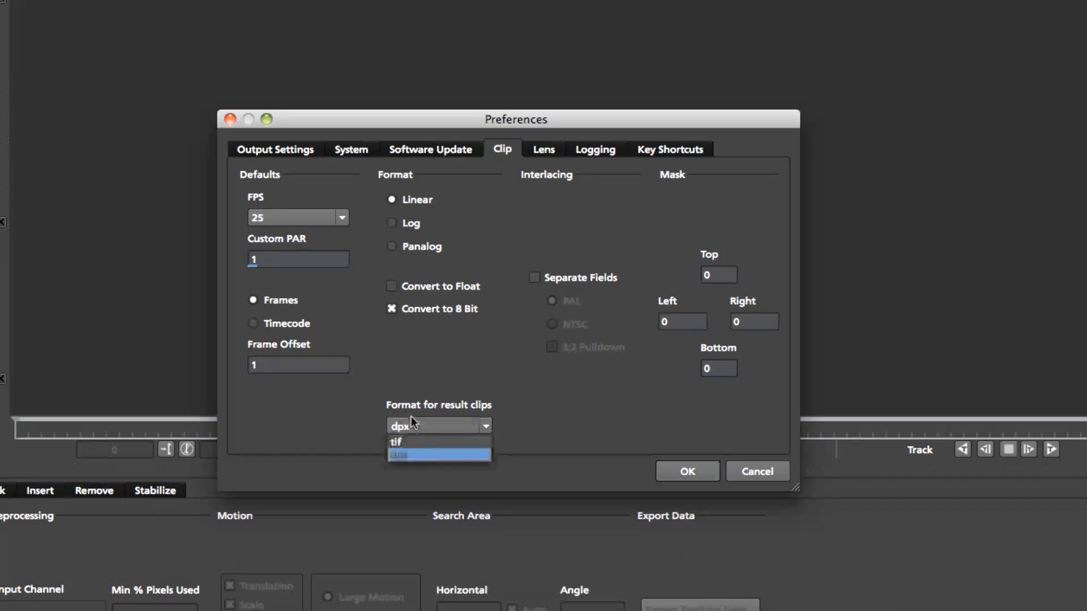
pyautogui.click(469, 443)
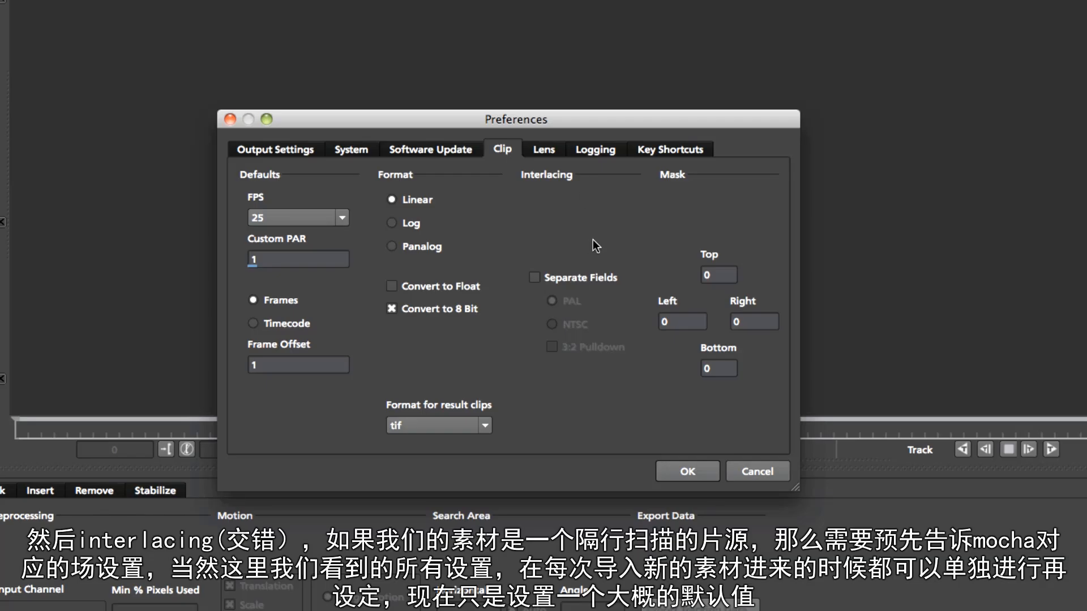
# Enable Separate Fields and 3:2 Pulldown, then turn Separate Fields off again
pyautogui.click(582, 278)
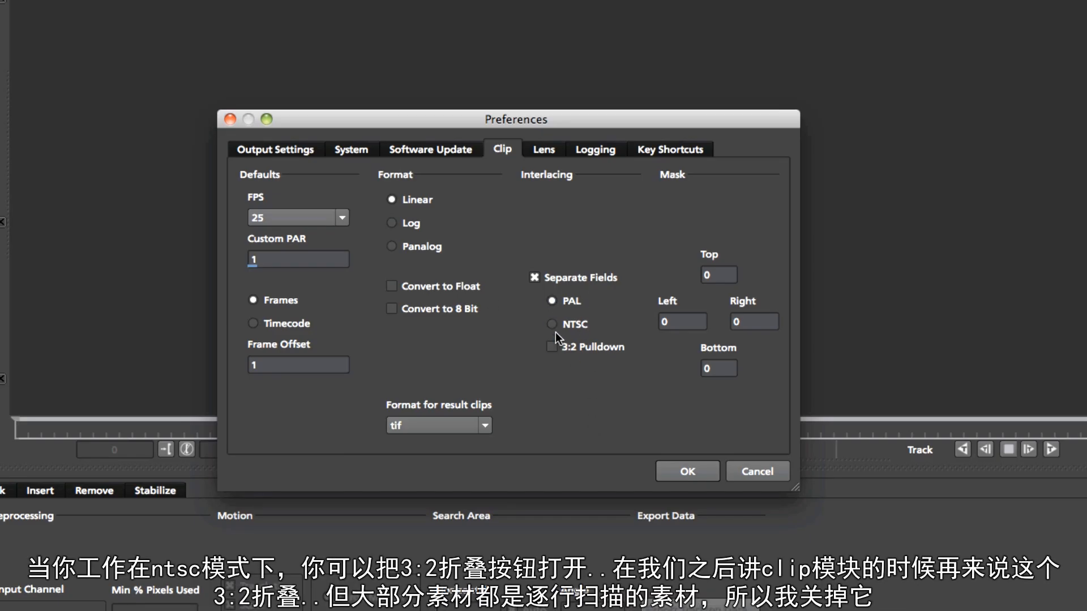
pyautogui.click(552, 347)
pyautogui.click(534, 277)
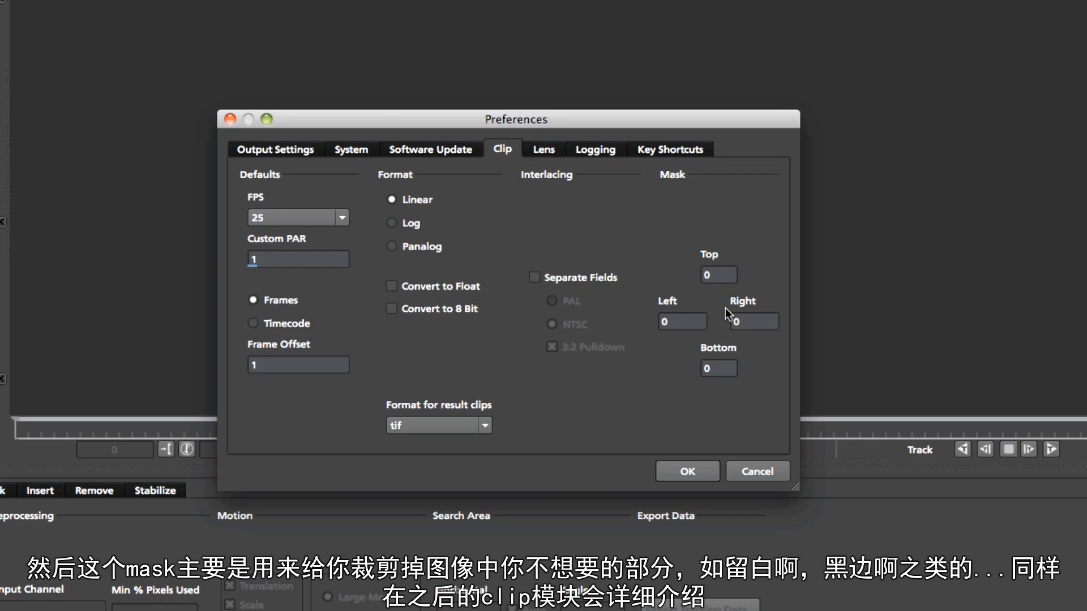
# Review the Lens and Logging settings and cancel the dialog
pyautogui.click(549, 151)
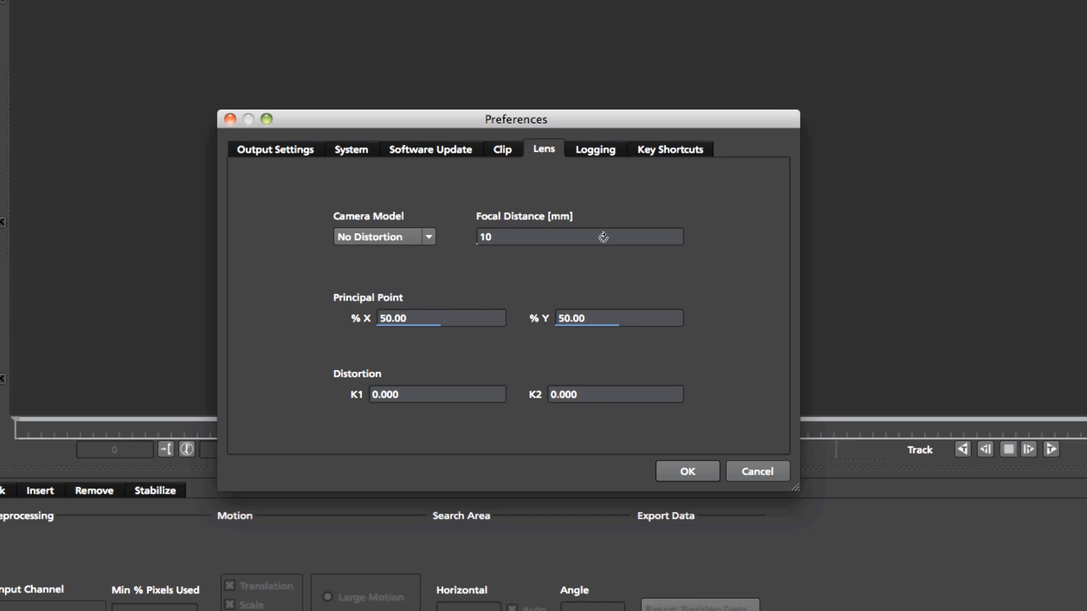
pyautogui.click(596, 152)
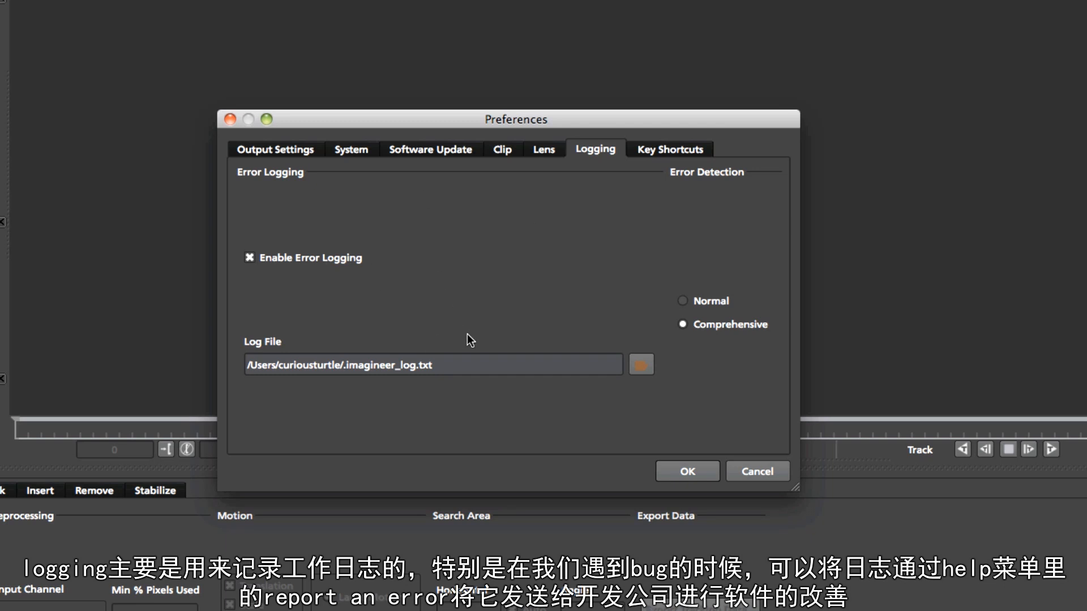
pyautogui.click(753, 472)
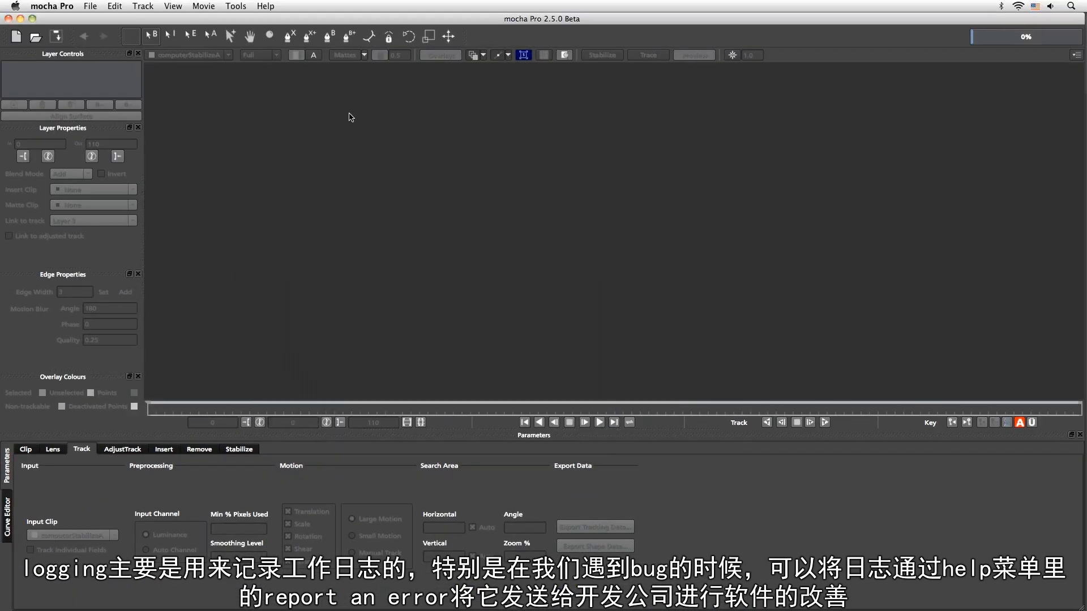
# Reopen the Preferences and show the Key Shortcuts list
pyautogui.click(266, 7)
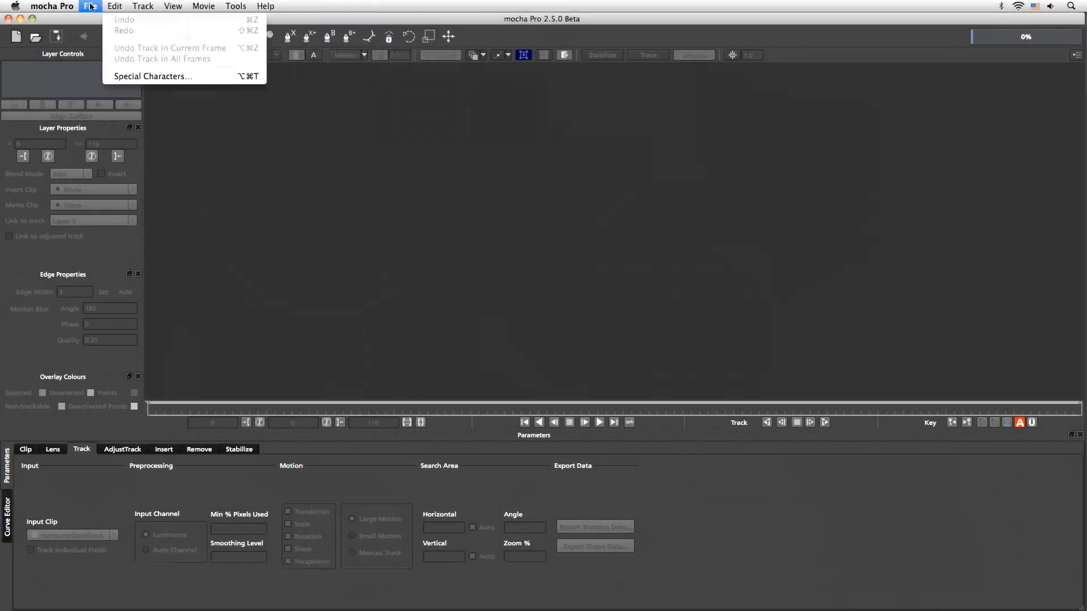
pyautogui.click(62, 34)
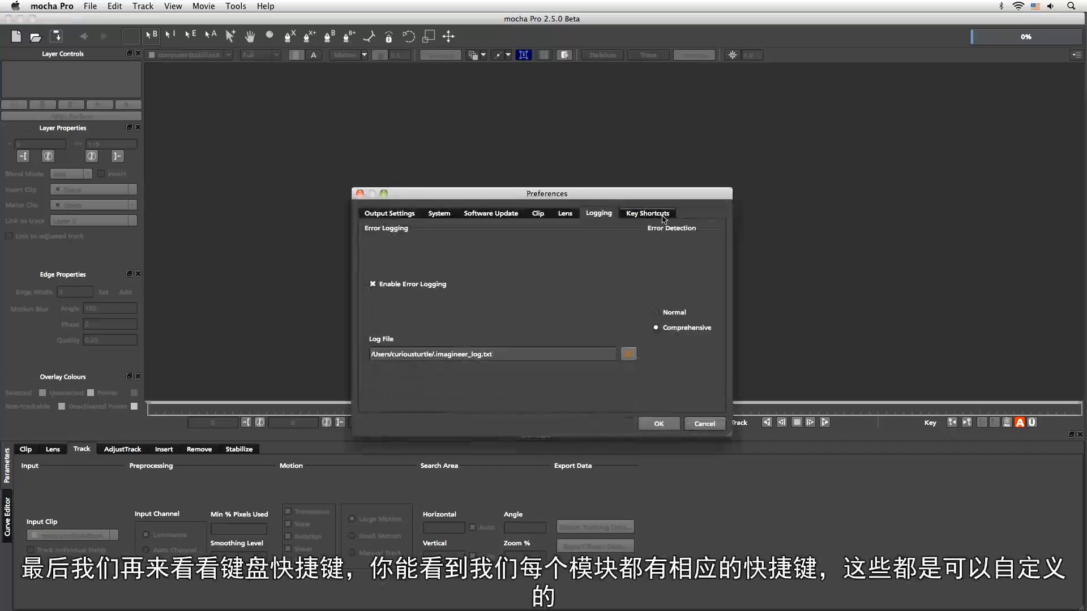
pyautogui.click(662, 216)
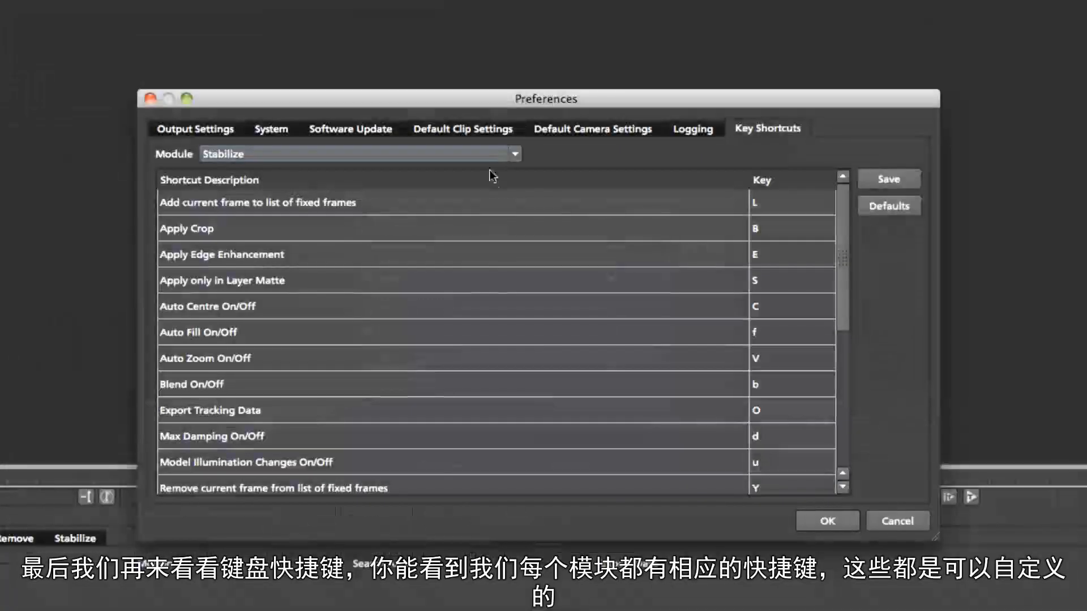
# Browse the key shortcut lists for the Stabilize, Track and AdjustTrack modules
pyautogui.click(491, 154)
pyautogui.click(850, 235)
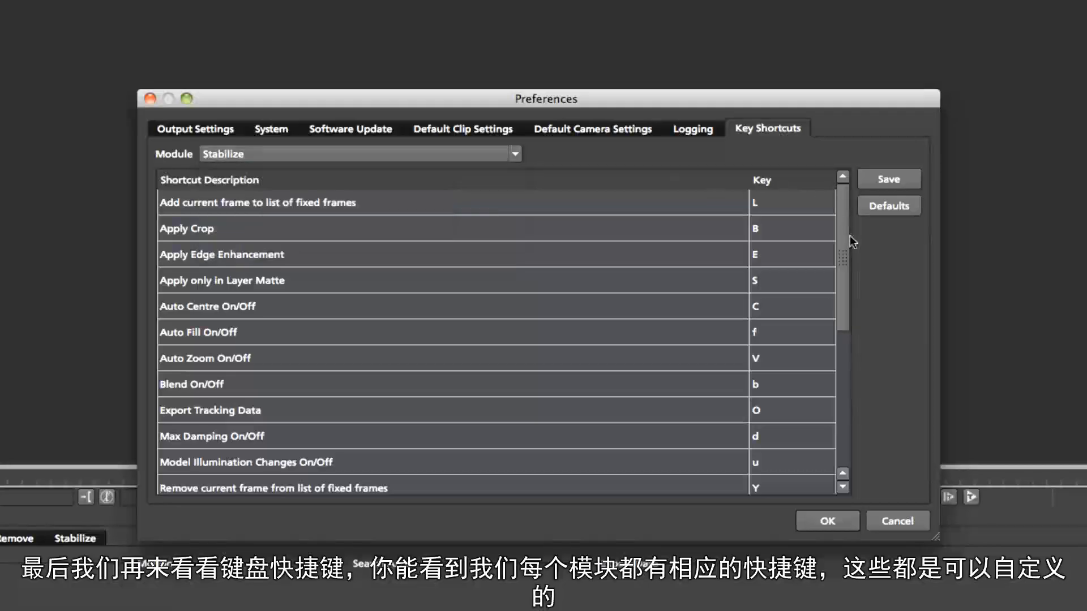
pyautogui.scroll(-5, 852, 348)
pyautogui.scroll(5, 837, 217)
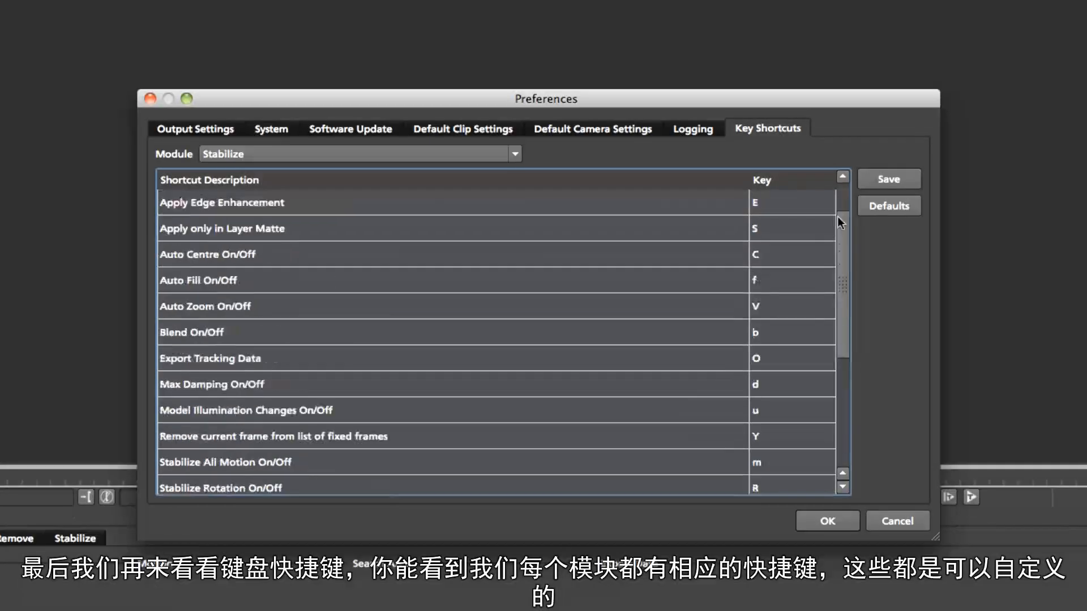
pyautogui.click(461, 154)
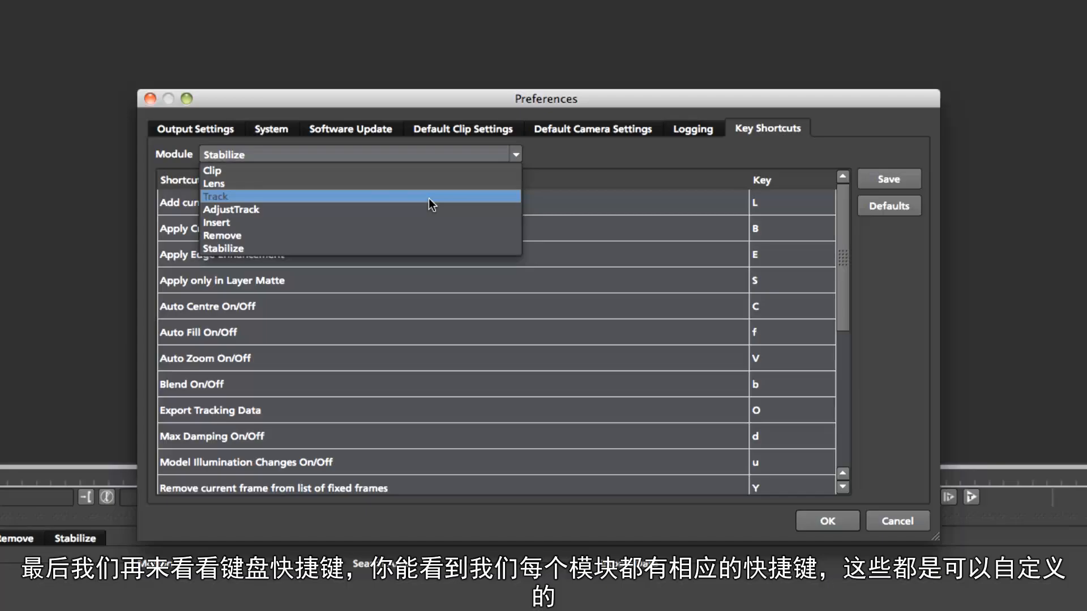
pyautogui.click(429, 196)
pyautogui.click(515, 155)
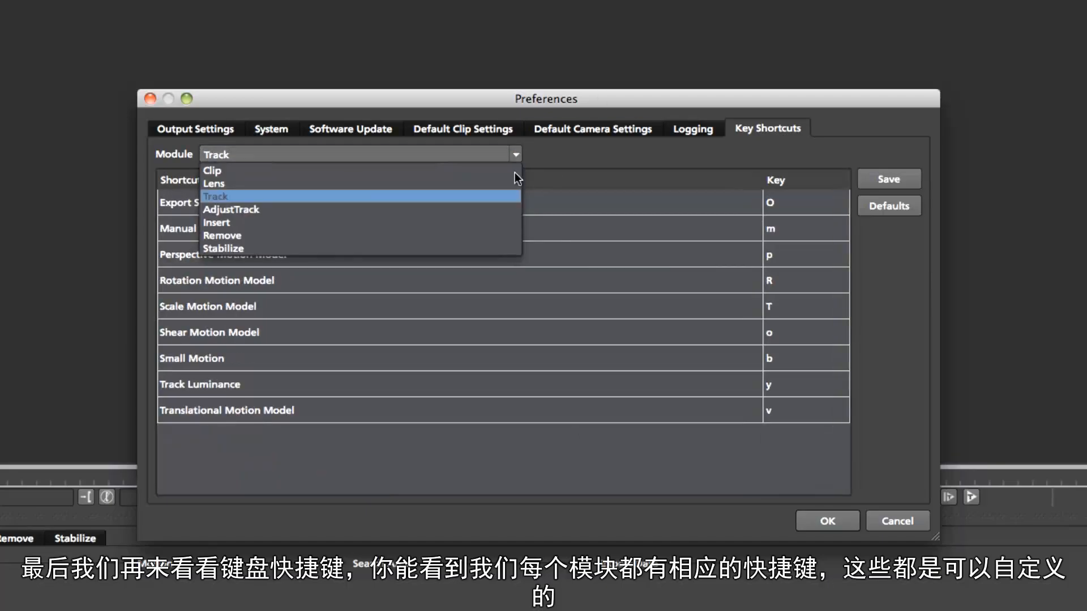
pyautogui.click(482, 208)
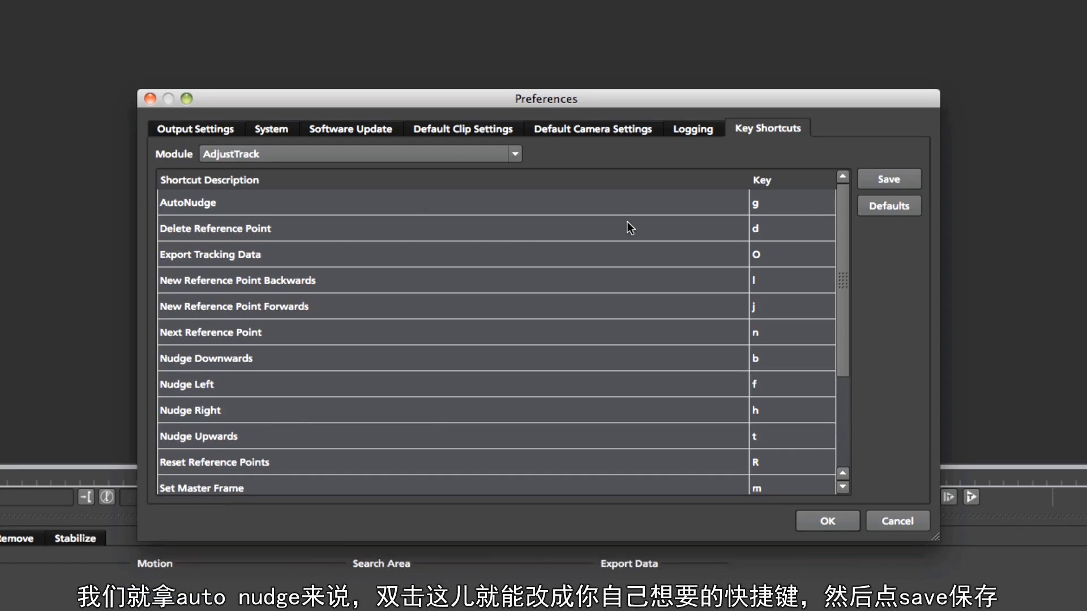
# Reassign the AutoNudge shortcut to G and save, then restore the default shortcuts and close the Preferences
pyautogui.click(837, 280)
pyautogui.doubleClick(768, 205)
pyautogui.write('G')
pyautogui.doubleClick(772, 208)
pyautogui.click(877, 177)
pyautogui.click(866, 207)
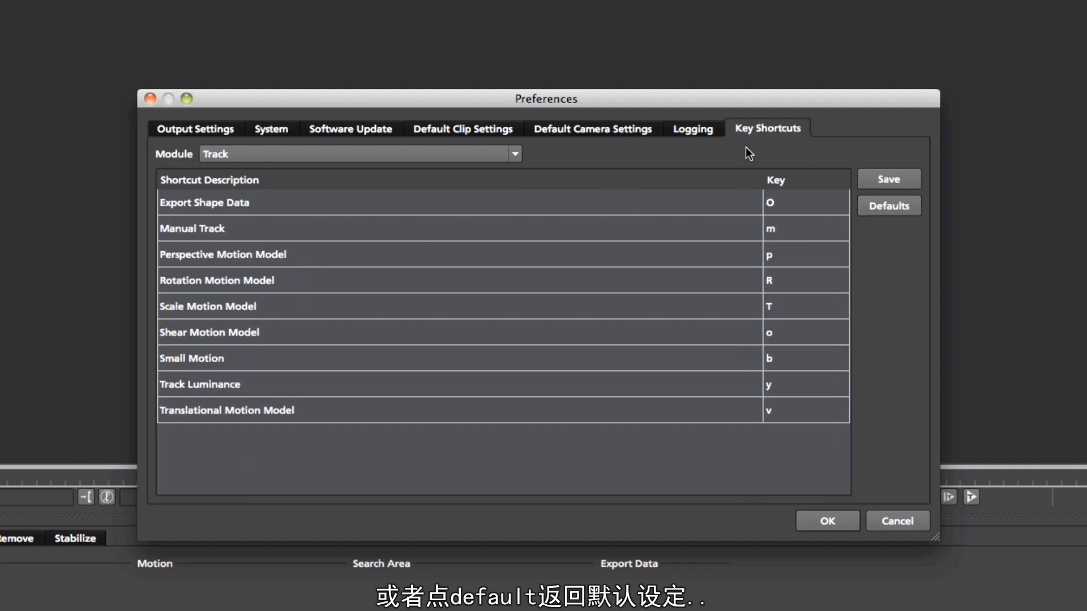
pyautogui.click(827, 520)
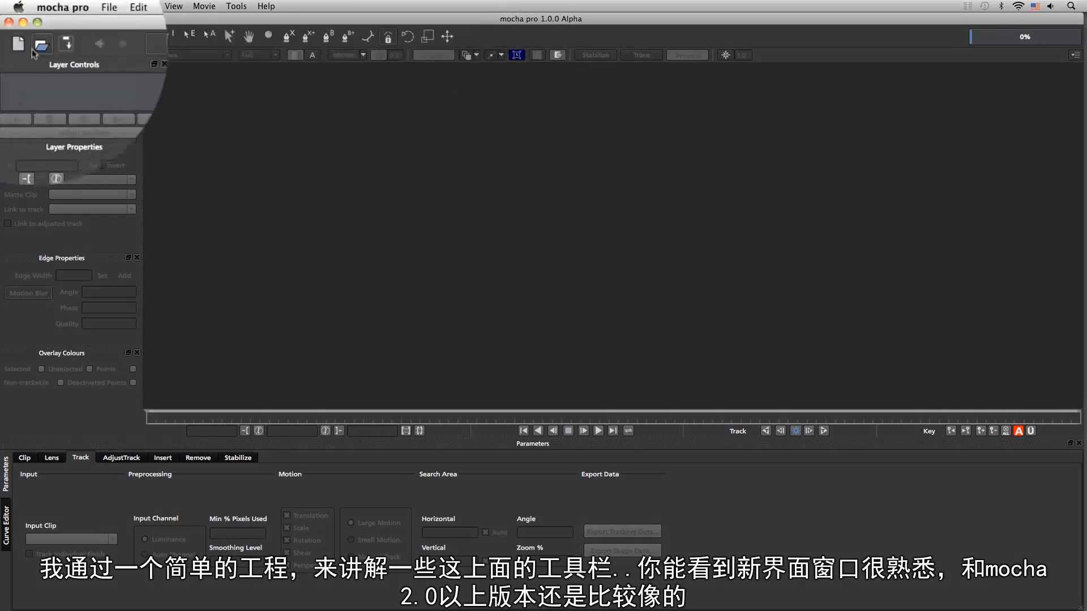
# Start a new project and import the clip handAlongWall.mov
pyautogui.click(18, 44)
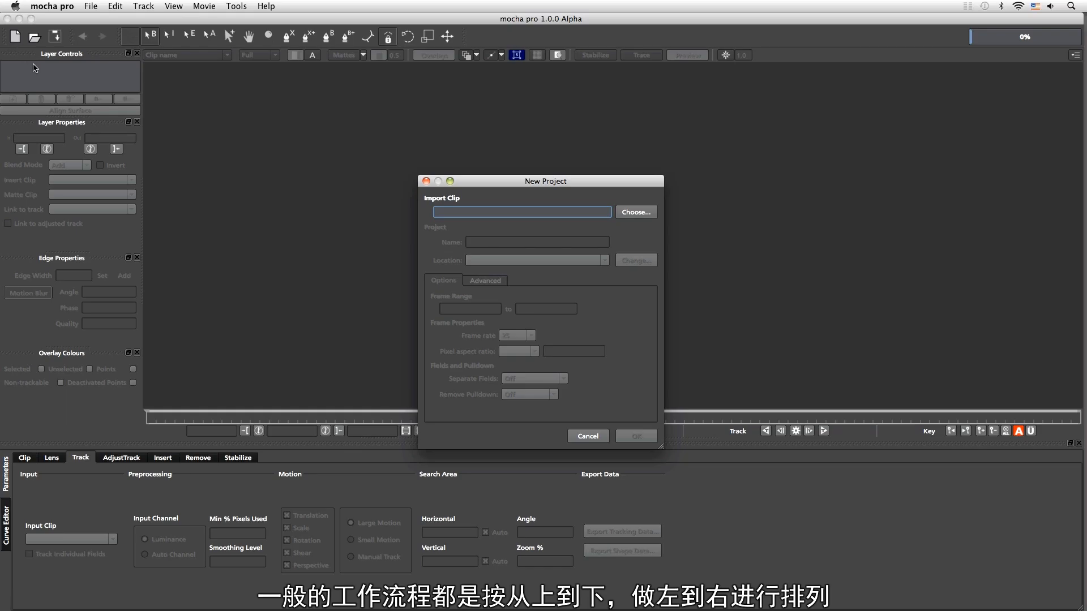
pyautogui.moveTo(554, 177); pyautogui.dragTo(590, 129)
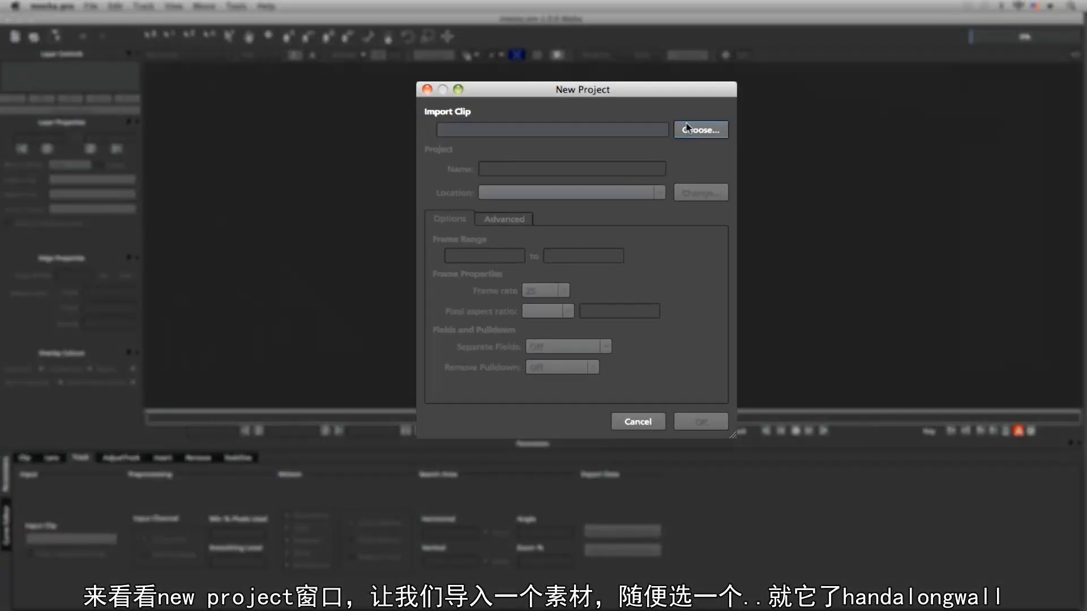
pyautogui.click(687, 129)
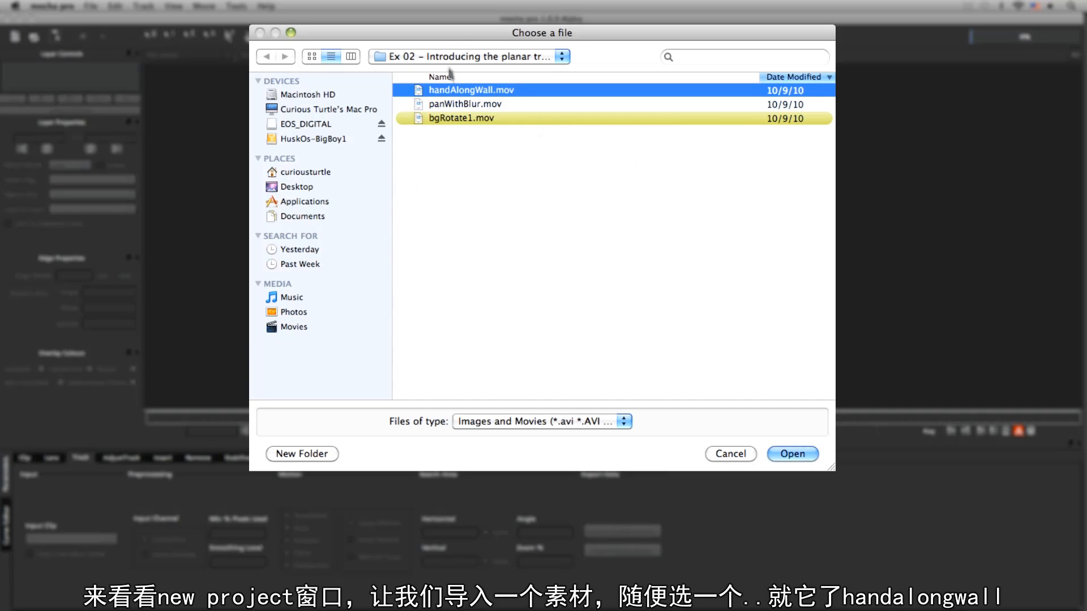
pyautogui.doubleClick(469, 92)
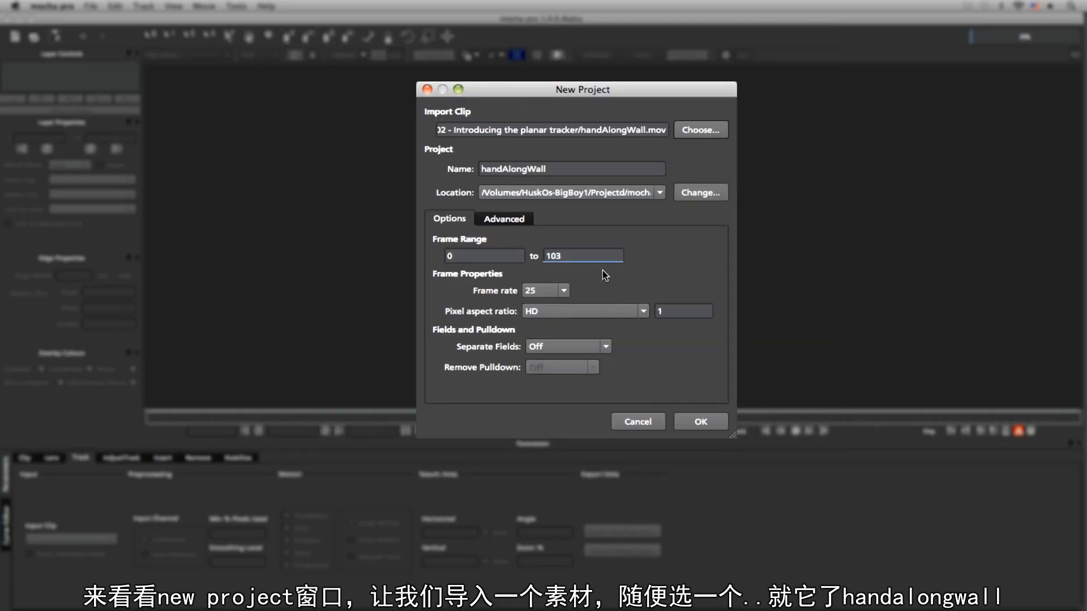
# Name the project handAlongWall_v001 and set its location to the Footage/Results folder
pyautogui.click(559, 171)
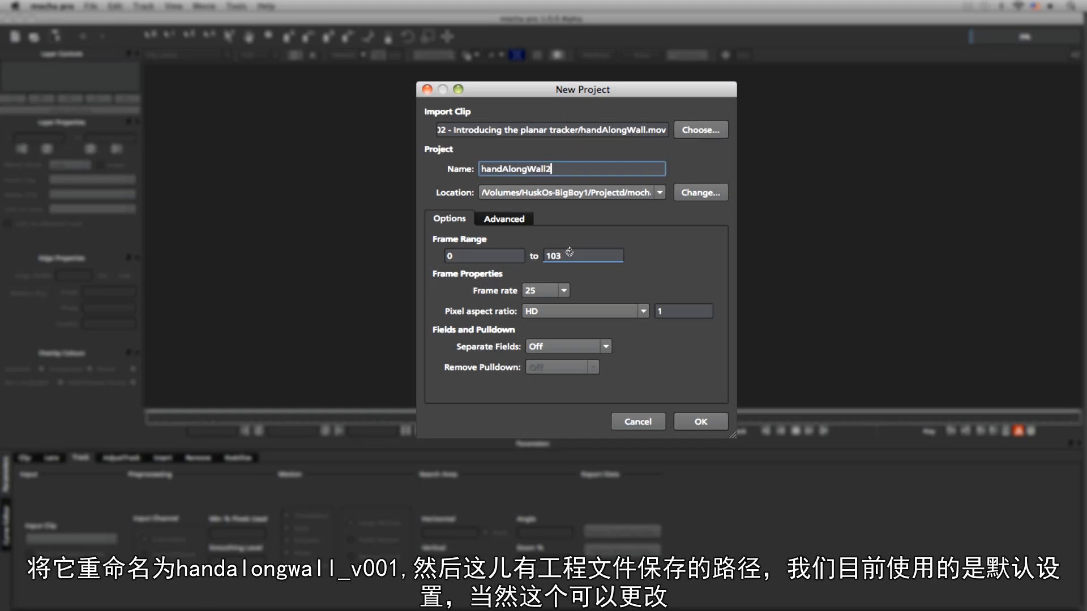
pyautogui.write('2')
pyautogui.press('BackSpace')
pyautogui.write('_v001')
pyautogui.click(659, 193)
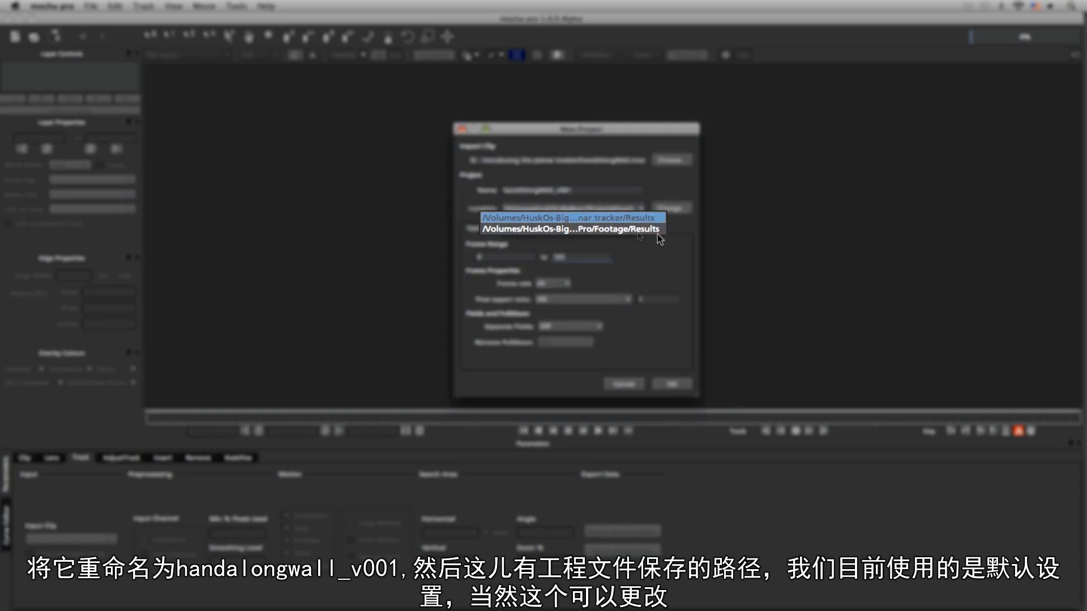
pyautogui.click(627, 232)
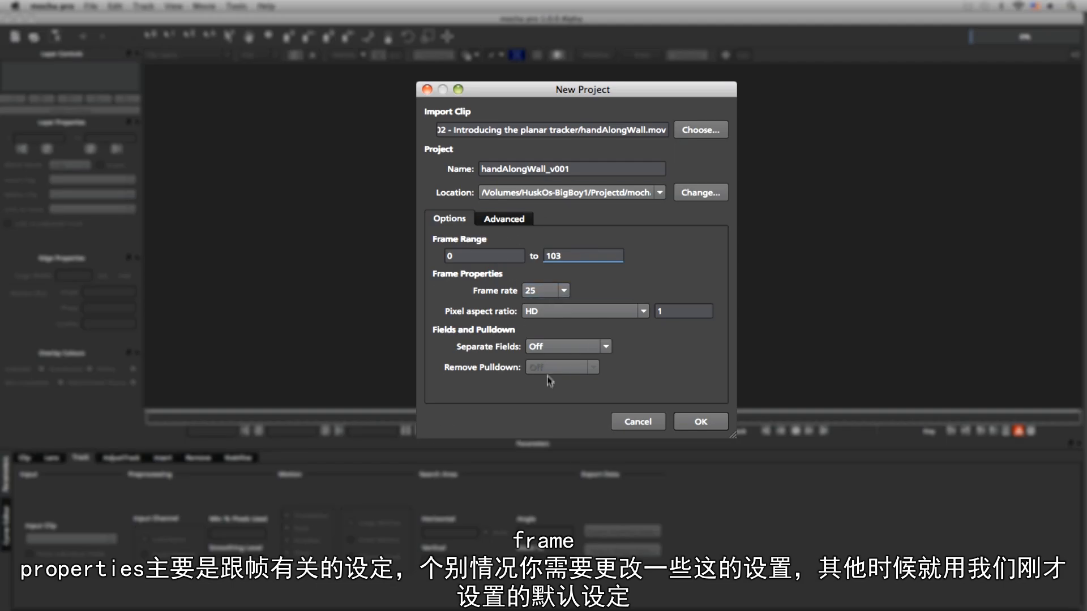
# In the project's advanced options, set the frame offset to 1 as a frame number
pyautogui.click(504, 218)
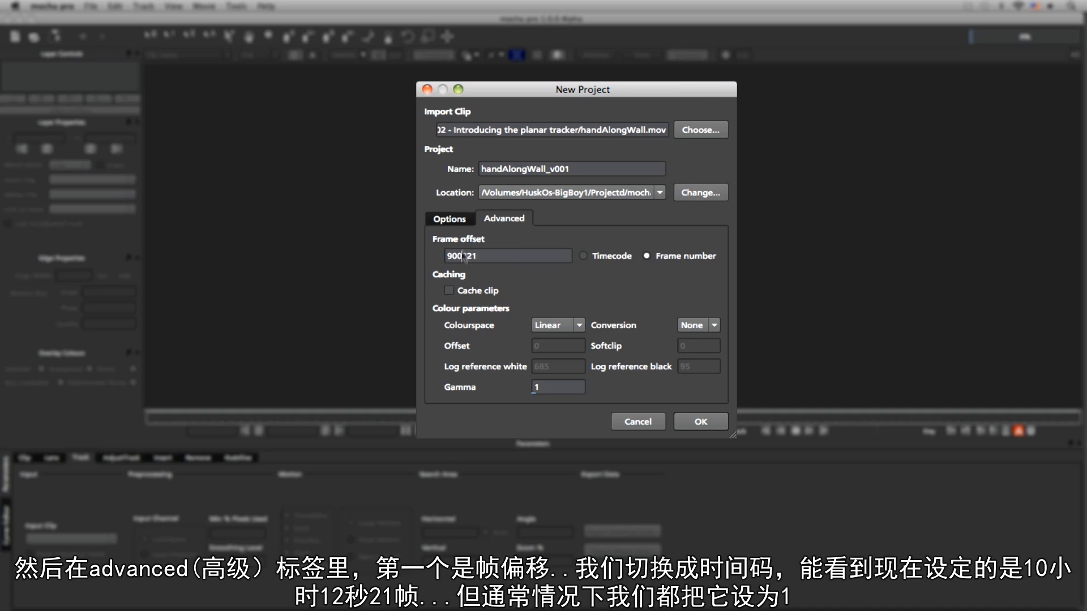
pyautogui.click(584, 256)
pyautogui.click(652, 256)
pyautogui.click(495, 253)
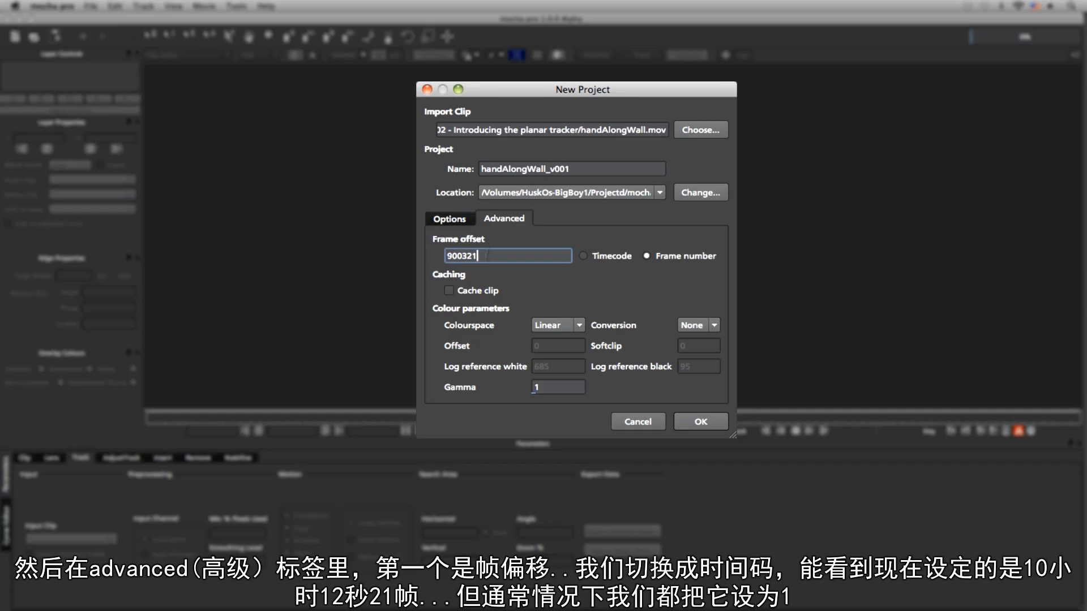
pyautogui.moveTo(484, 256); pyautogui.dragTo(430, 270)
pyautogui.write('1')
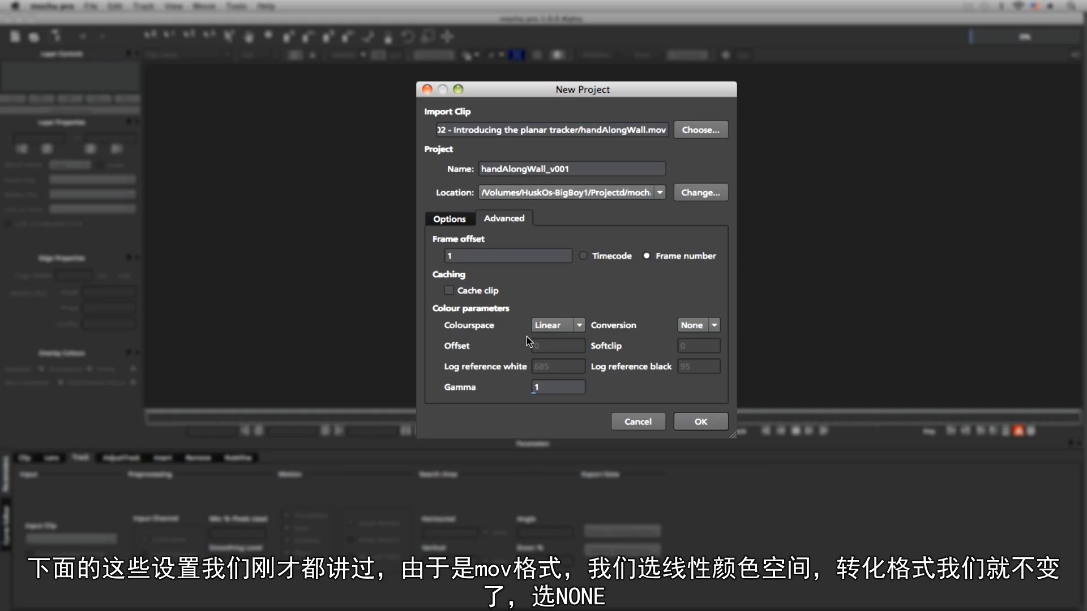
# Set the colourspace to Linear and the conversion to None, then create the project
pyautogui.click(577, 326)
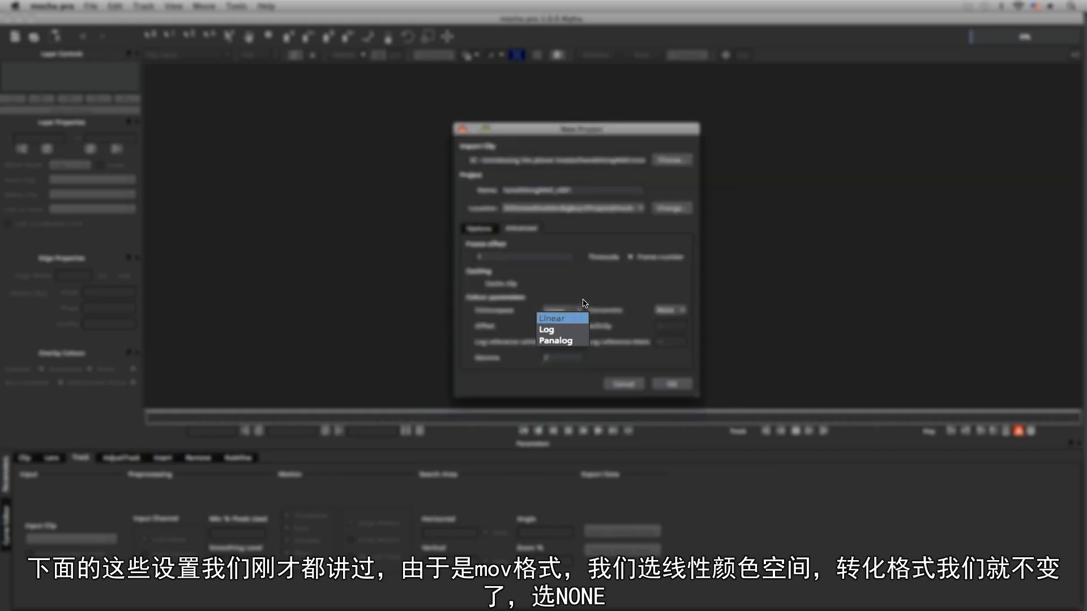
pyautogui.click(610, 287)
pyautogui.click(713, 326)
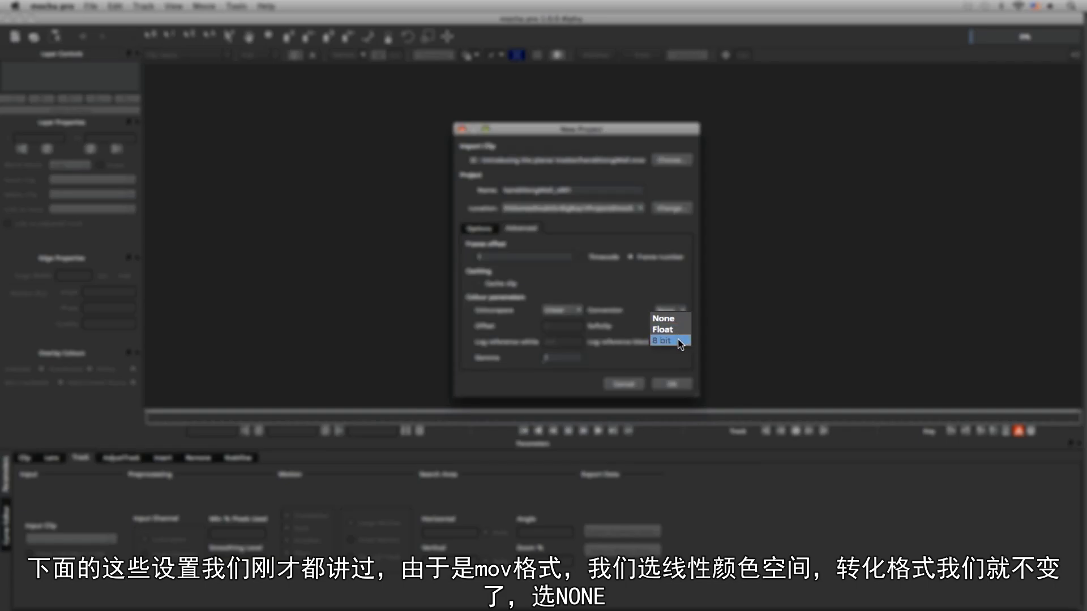
pyautogui.click(668, 318)
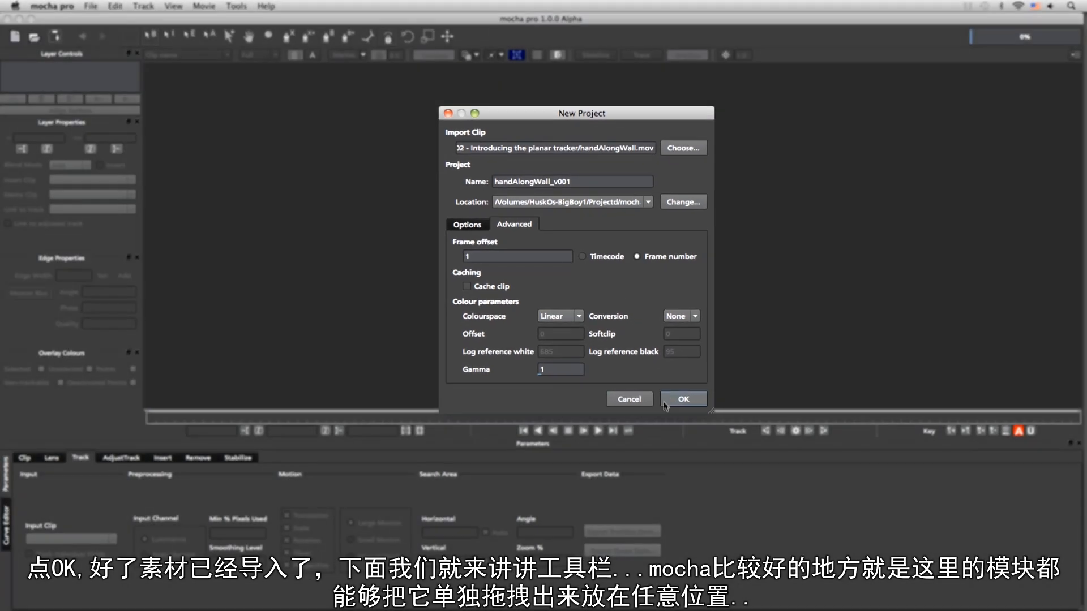
pyautogui.click(696, 423)
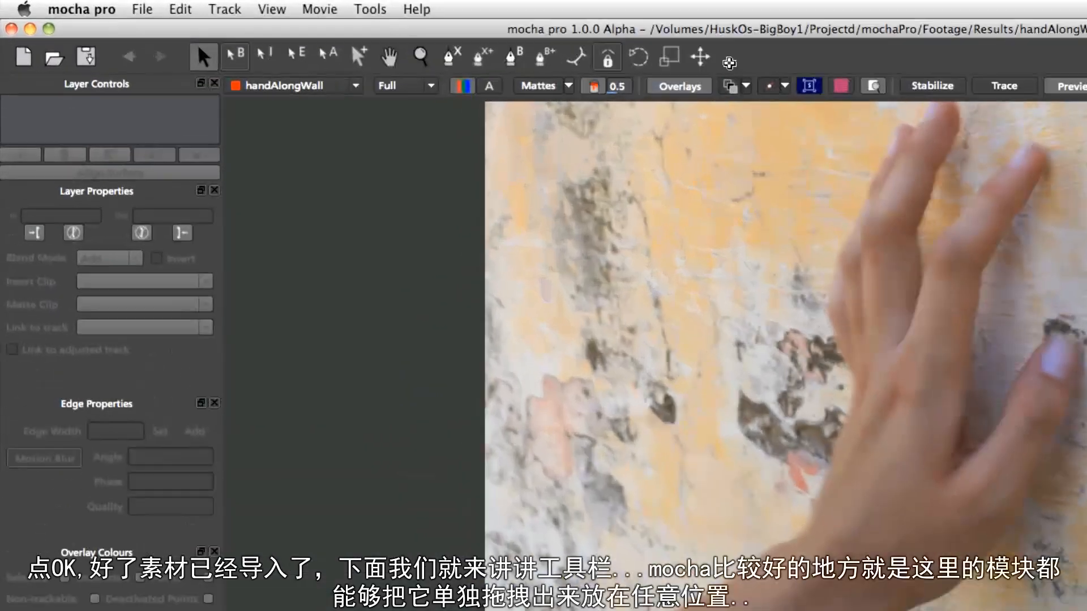
# Undock the file toolbar as a floating panel and dock it back in its original place
pyautogui.moveTo(468, 38); pyautogui.dragTo(467, 62)
pyautogui.moveTo(730, 97); pyautogui.dragTo(753, 68)
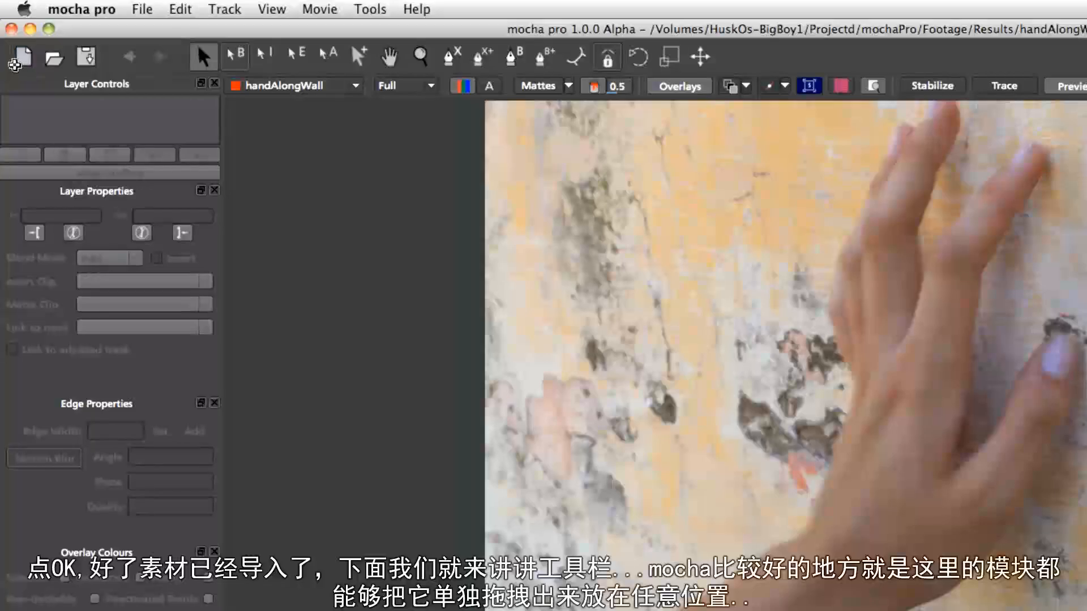
pyautogui.moveTo(9, 56); pyautogui.dragTo(727, 459)
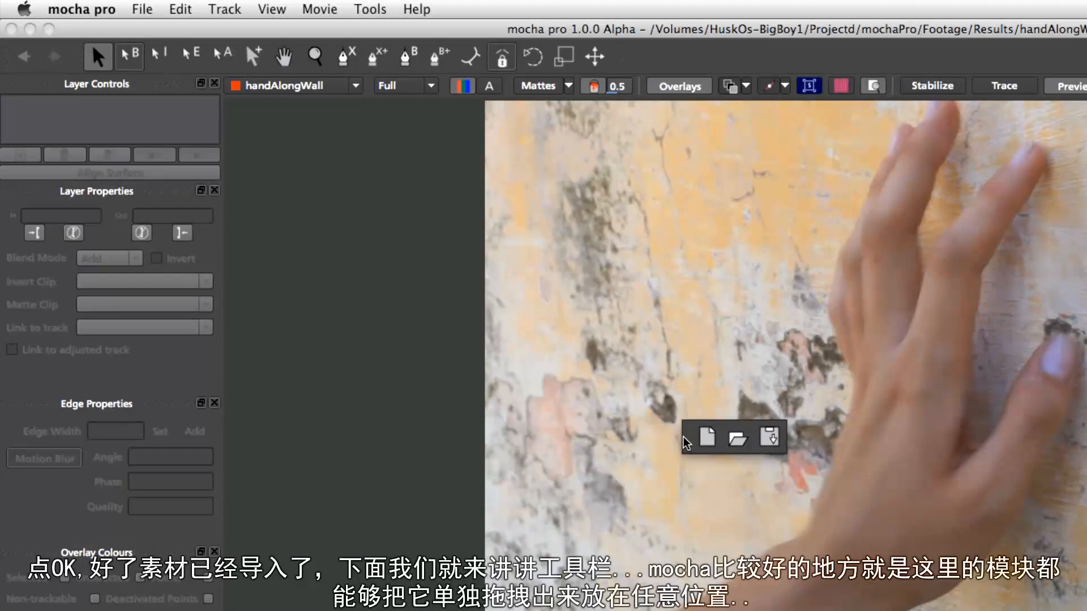
pyautogui.moveTo(690, 440); pyautogui.dragTo(689, 435)
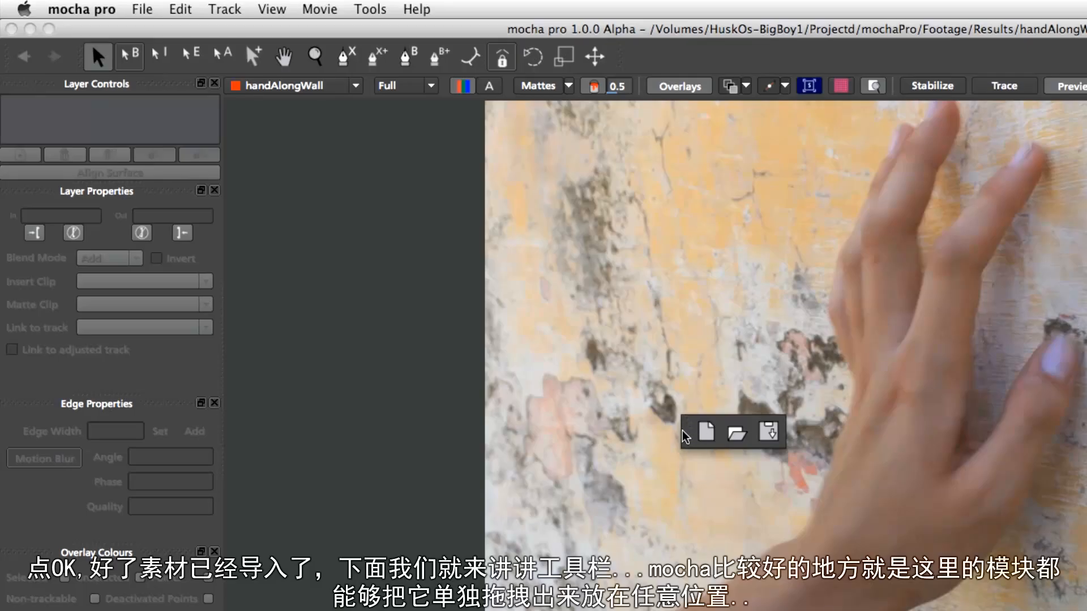
pyautogui.moveTo(688, 434); pyautogui.dragTo(19, 61)
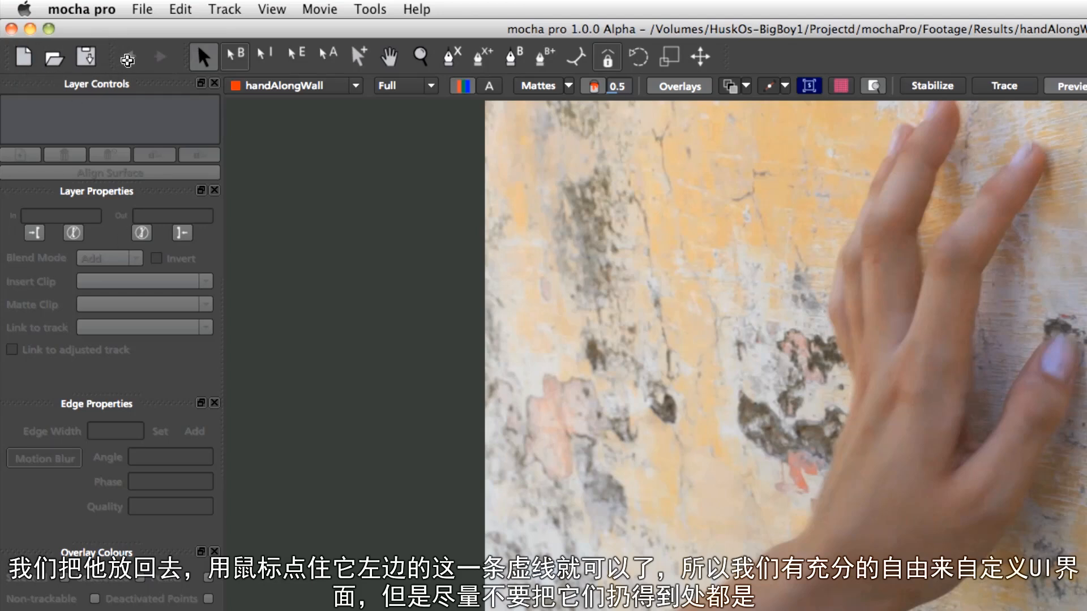
pyautogui.moveTo(11, 63)
pyautogui.mouseDown()
pyautogui.moveTo(62, 124)
pyautogui.moveTo(399, 322)
pyautogui.moveTo(98, 109)
pyautogui.moveTo(14, 64)
pyautogui.mouseUp()
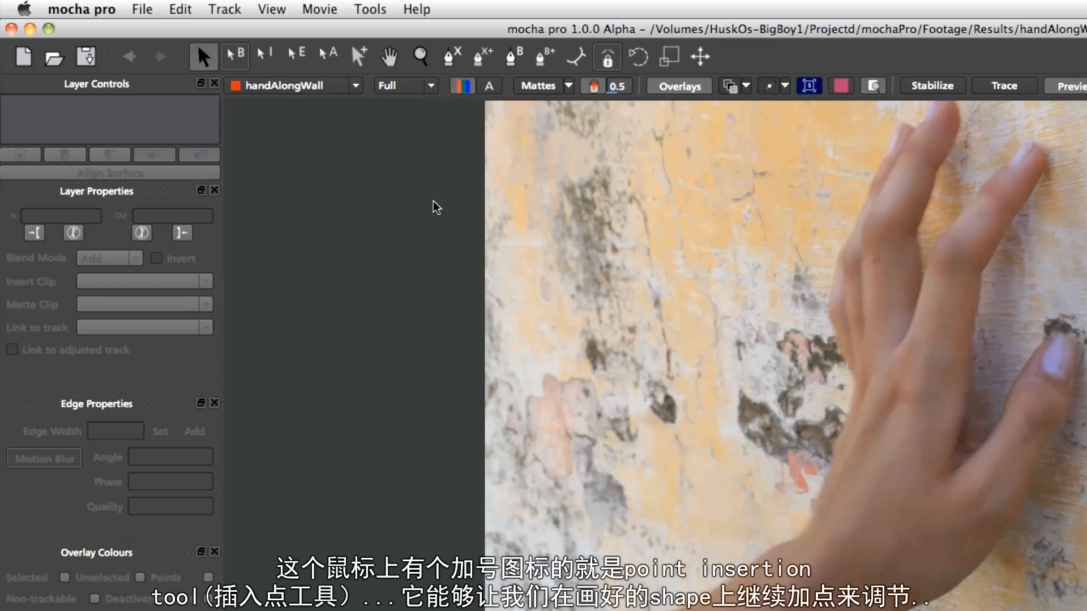
# Pan the clip in the viewer with the Pan tool
pyautogui.click(389, 59)
pyautogui.moveTo(900, 356); pyautogui.dragTo(934, 433)
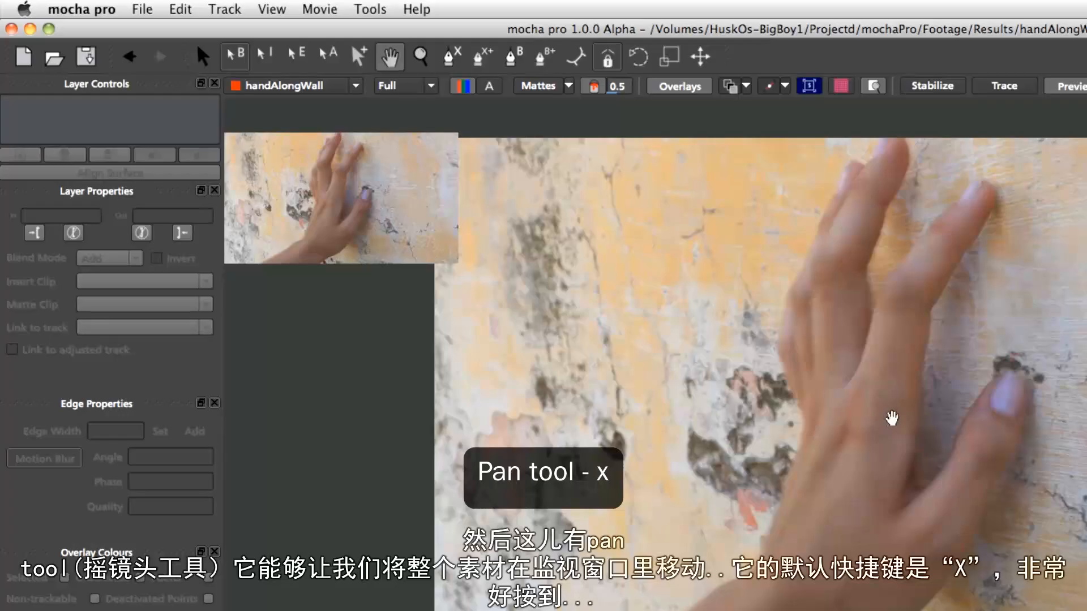
pyautogui.moveTo(883, 420); pyautogui.dragTo(861, 380)
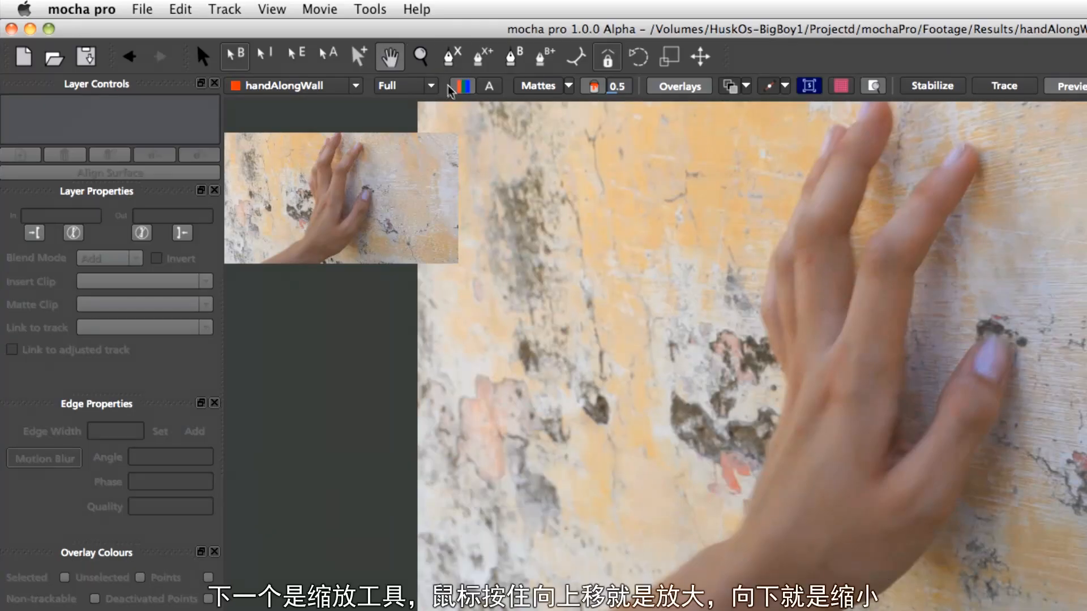
# Zoom the viewer in and out with the Zoom tool
pyautogui.click(420, 56)
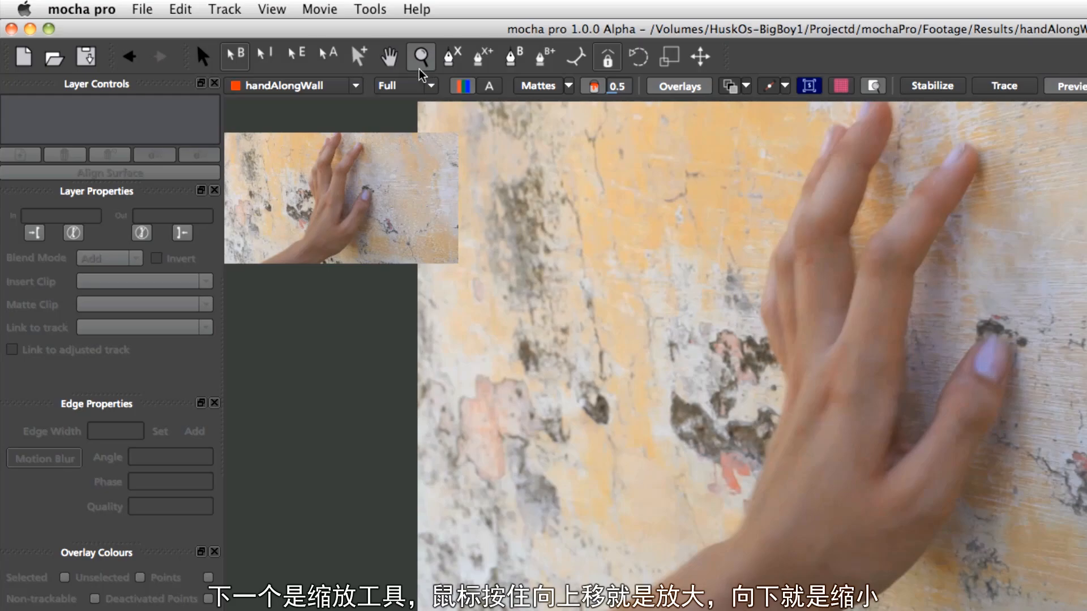
pyautogui.moveTo(836, 379); pyautogui.dragTo(923, 67)
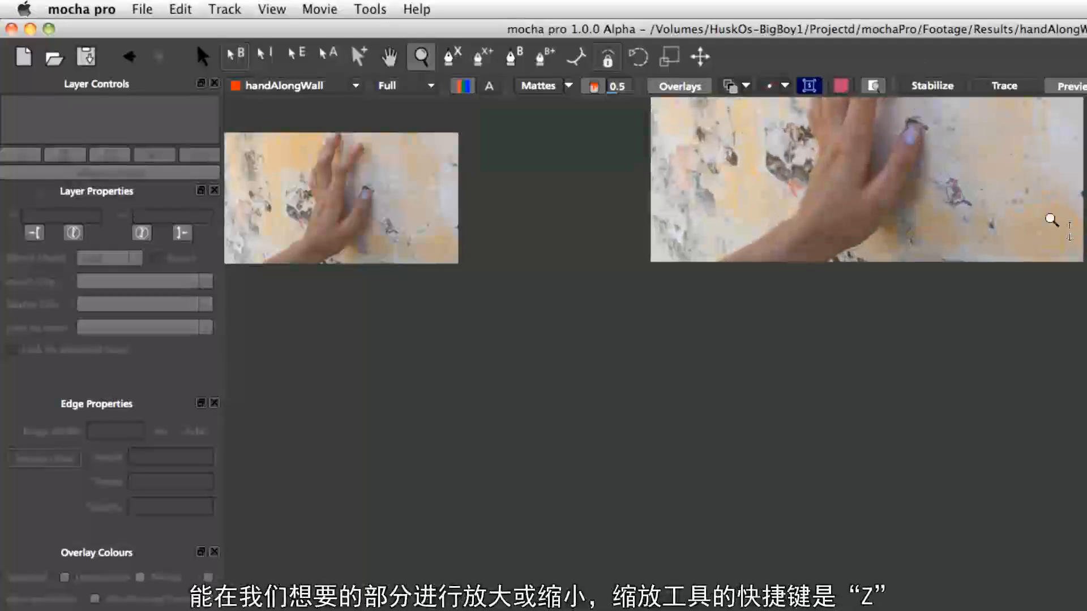
pyautogui.moveTo(960, 214); pyautogui.dragTo(951, 114)
pyautogui.moveTo(1080, 257); pyautogui.dragTo(1062, 73)
pyautogui.moveTo(1043, 266); pyautogui.dragTo(1029, 112)
# Alternate between panning and zooming the viewer with their shortcuts, then return to the Select tool
pyautogui.press('x')
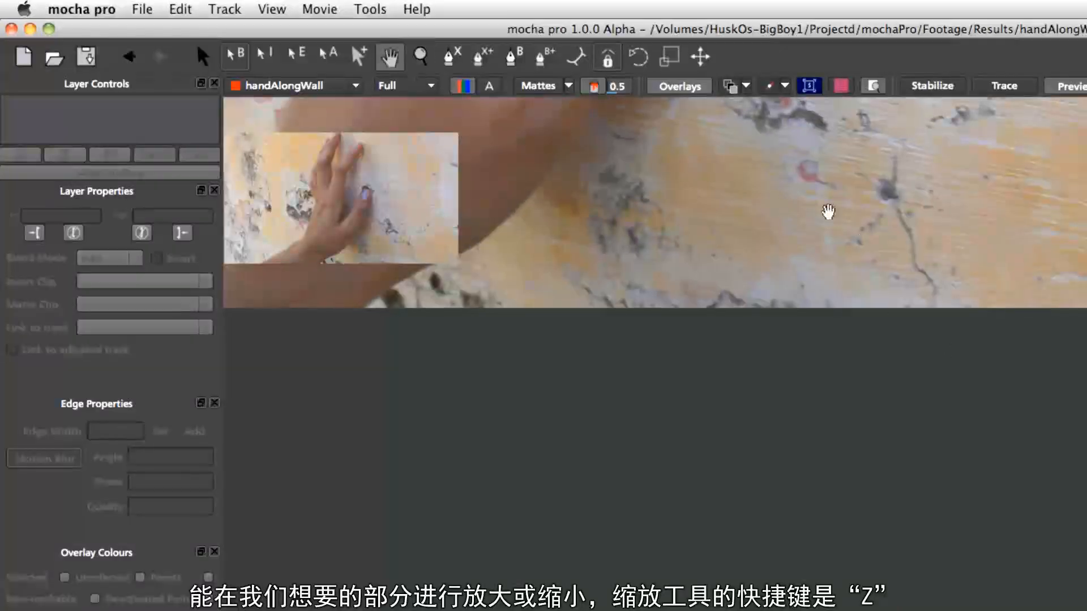
pyautogui.moveTo(828, 212); pyautogui.dragTo(868, 371)
pyautogui.press('z')
pyautogui.moveTo(864, 328); pyautogui.dragTo(787, 228)
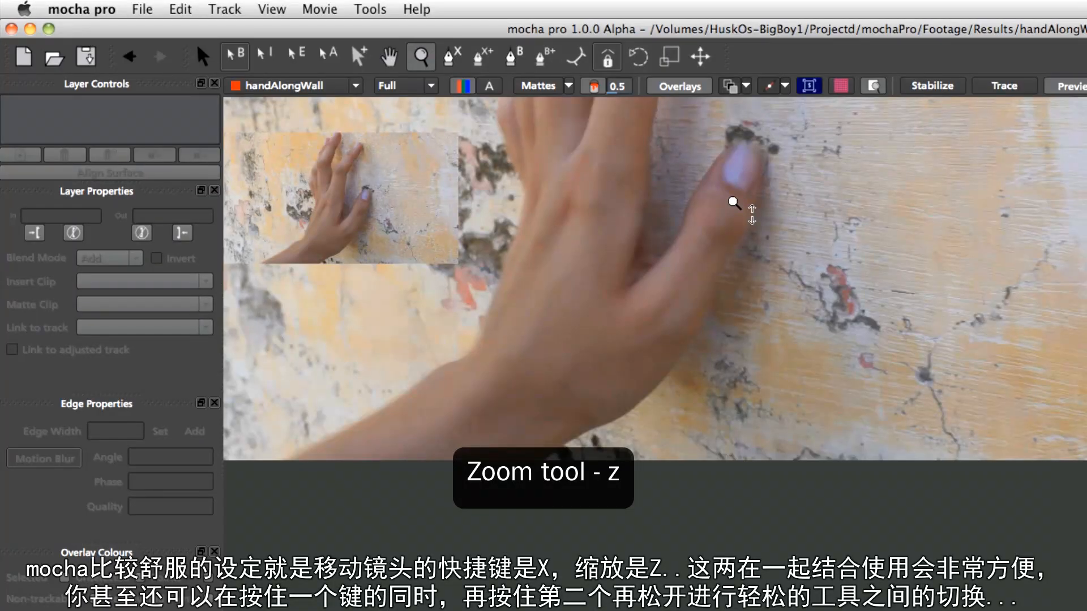
pyautogui.press('x')
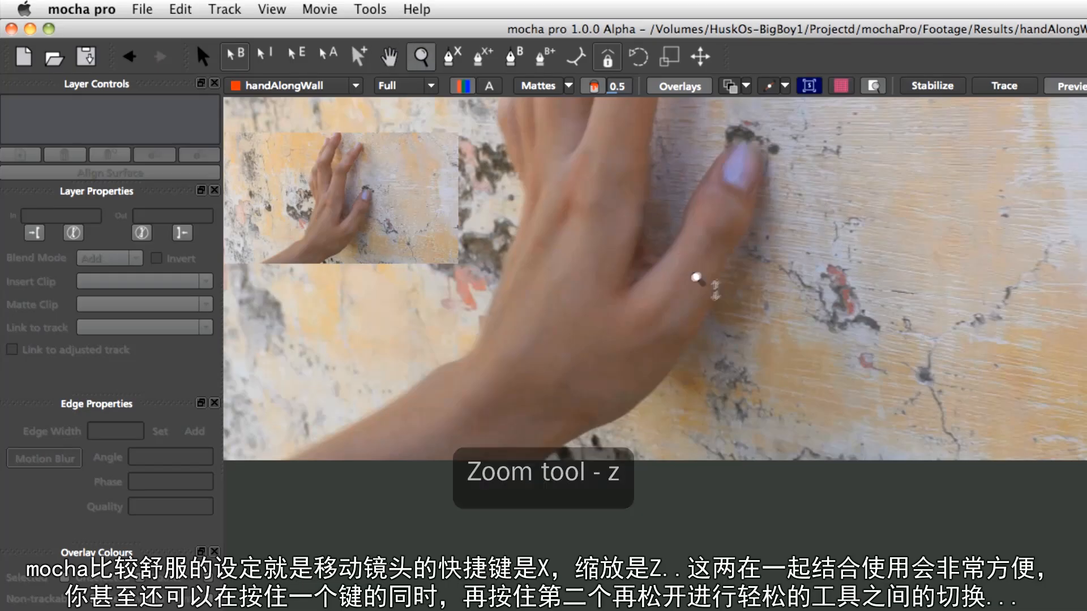
pyautogui.moveTo(586, 204); pyautogui.dragTo(784, 445)
pyautogui.press('z')
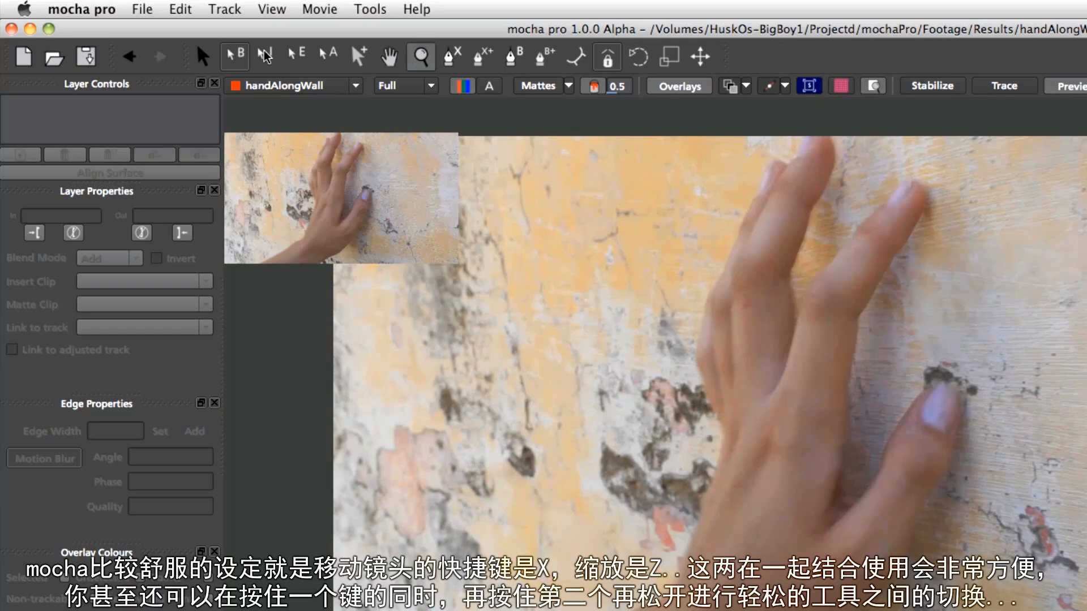
pyautogui.click(209, 60)
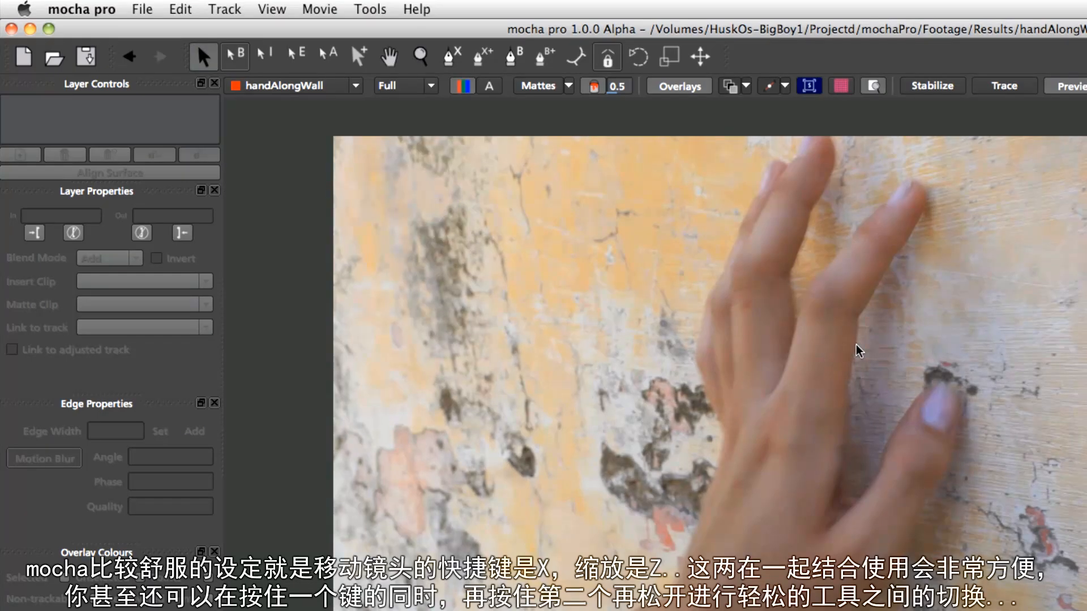
# Zoom and pan around the hand in the viewer, switching between the Zoom and Pan tools by shortcut
pyautogui.press('z')
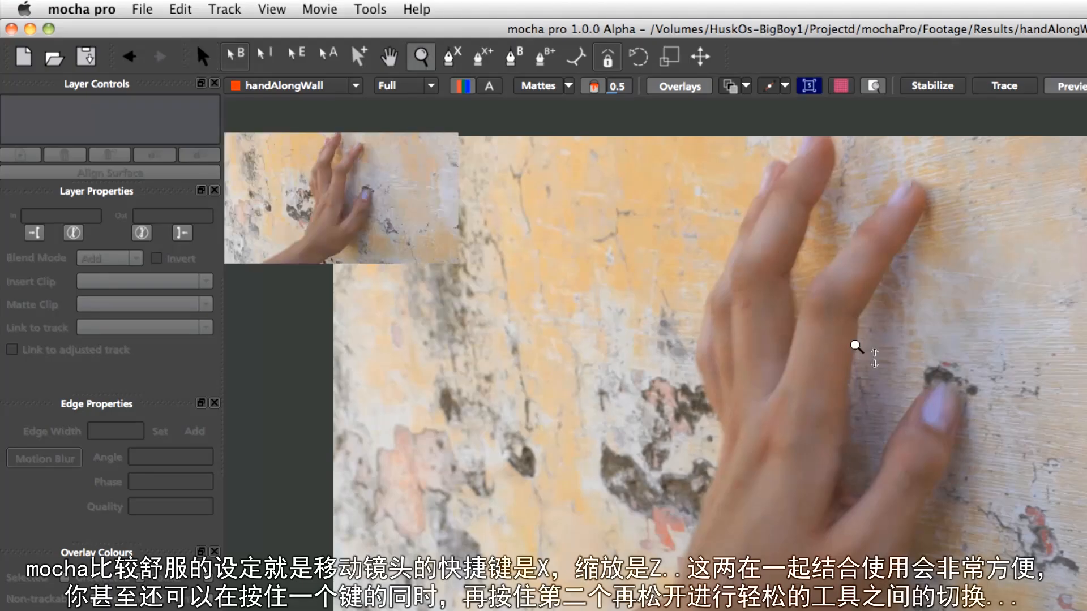
pyautogui.press('z')
pyautogui.press('x')
pyautogui.moveTo(885, 352); pyautogui.dragTo(886, 418)
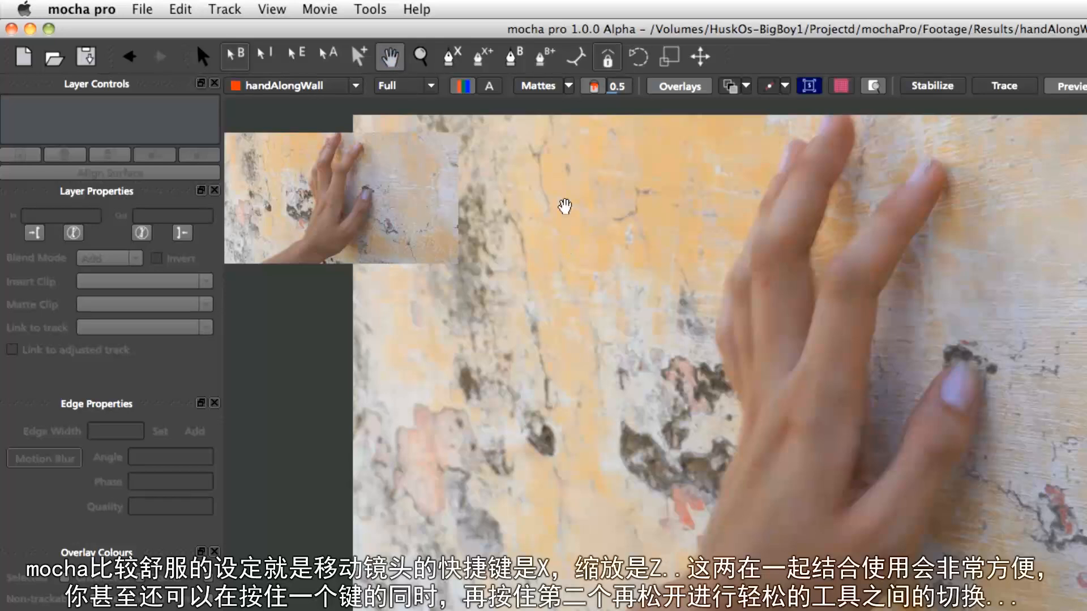
pyautogui.press('x')
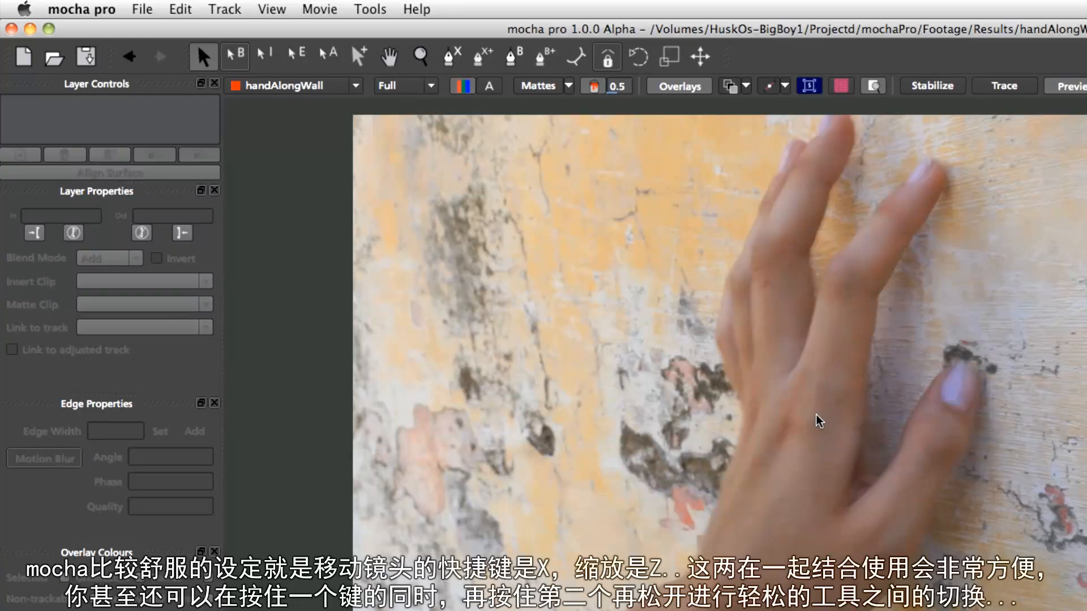
pyautogui.press('z')
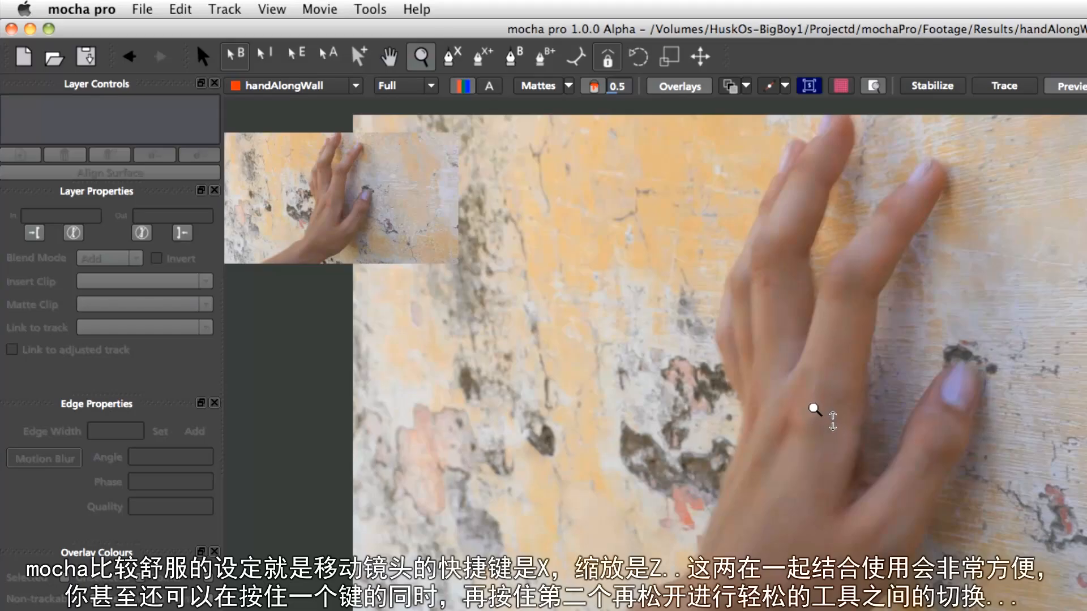
pyautogui.moveTo(849, 296); pyautogui.dragTo(843, 232)
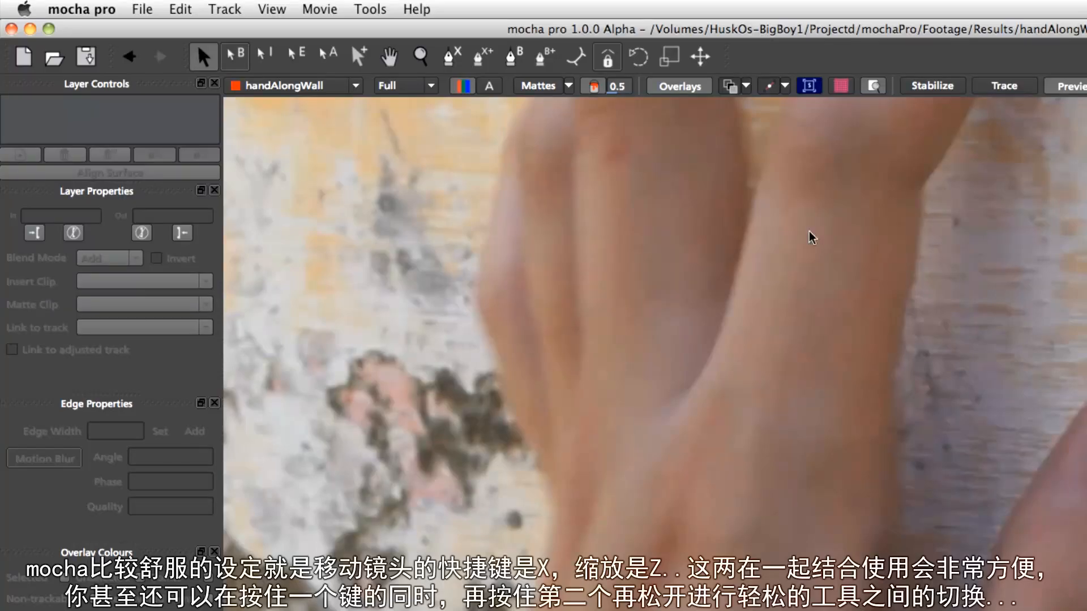
pyautogui.press('z')
pyautogui.moveTo(842, 270); pyautogui.dragTo(855, 443)
pyautogui.press('x')
pyautogui.moveTo(835, 289); pyautogui.dragTo(839, 459)
pyautogui.press('z')
pyautogui.moveTo(842, 334); pyautogui.dragTo(861, 395)
pyautogui.press('x')
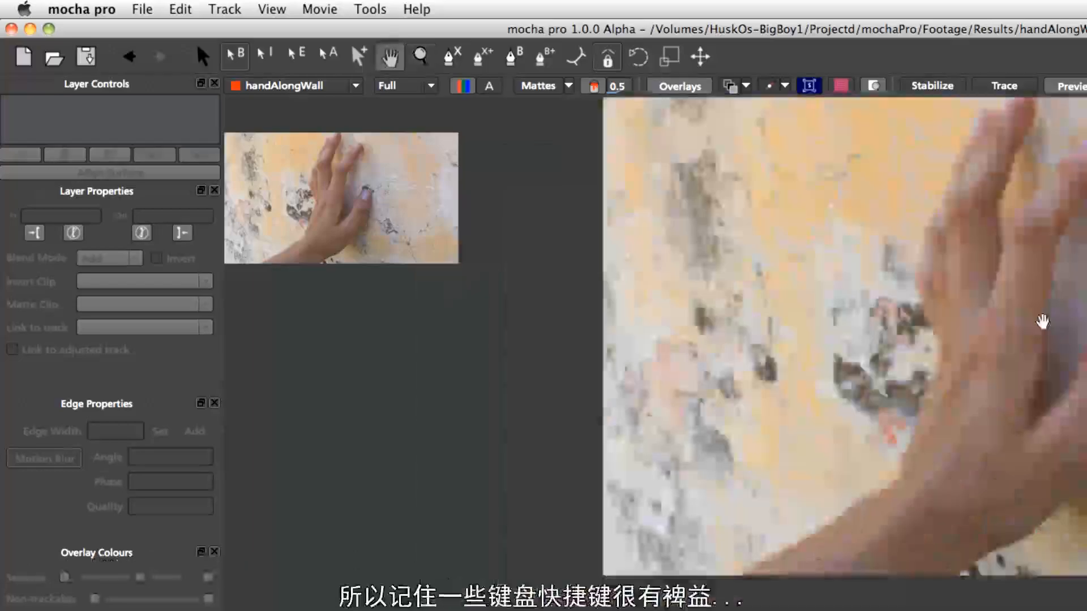
pyautogui.press('z')
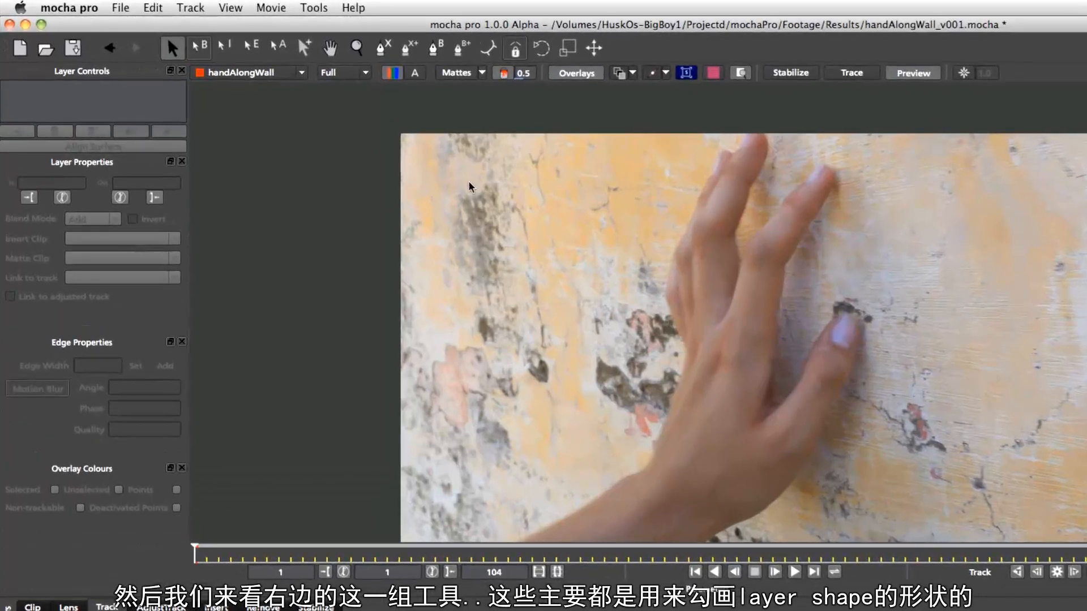
# Draw a closed X-spline shape around the hand with the X-spline tool, creating a new layer
pyautogui.click(380, 50)
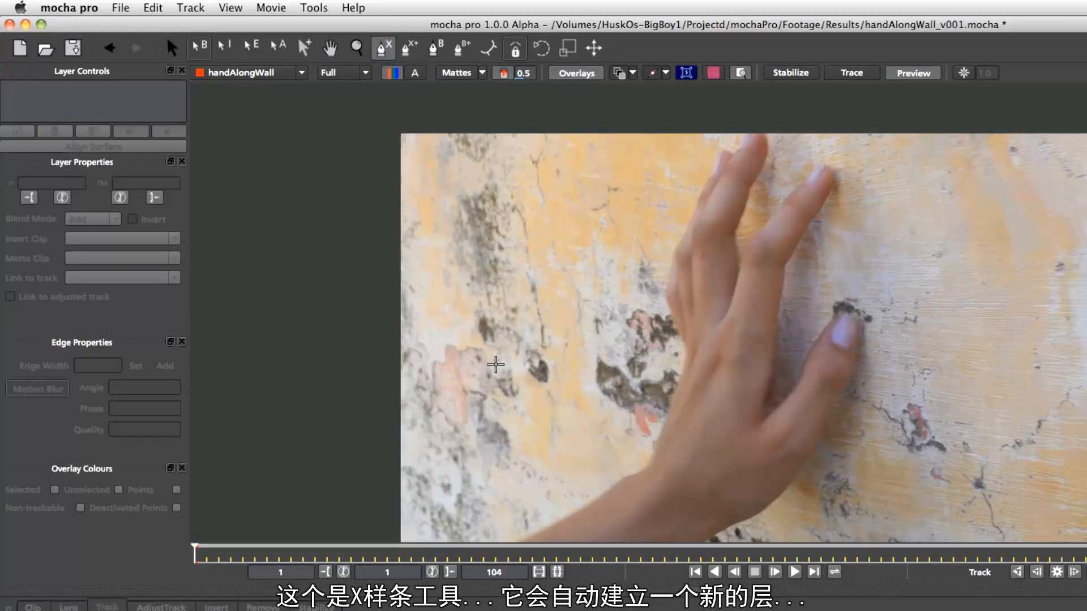
pyautogui.click(511, 524)
pyautogui.click(635, 453)
pyautogui.click(656, 340)
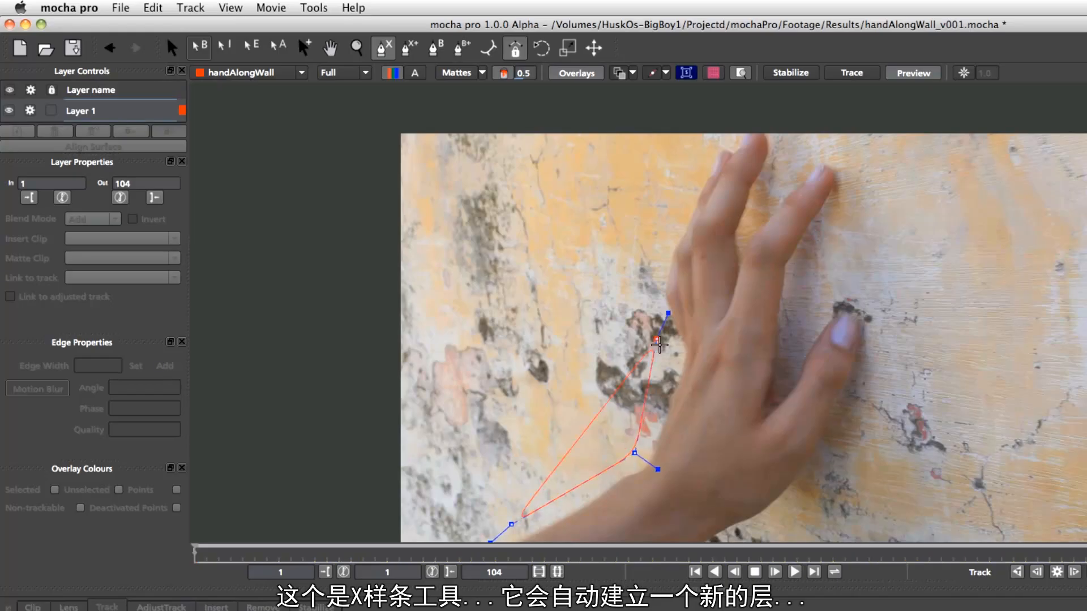
pyautogui.click(655, 247)
pyautogui.click(698, 134)
pyautogui.click(792, 123)
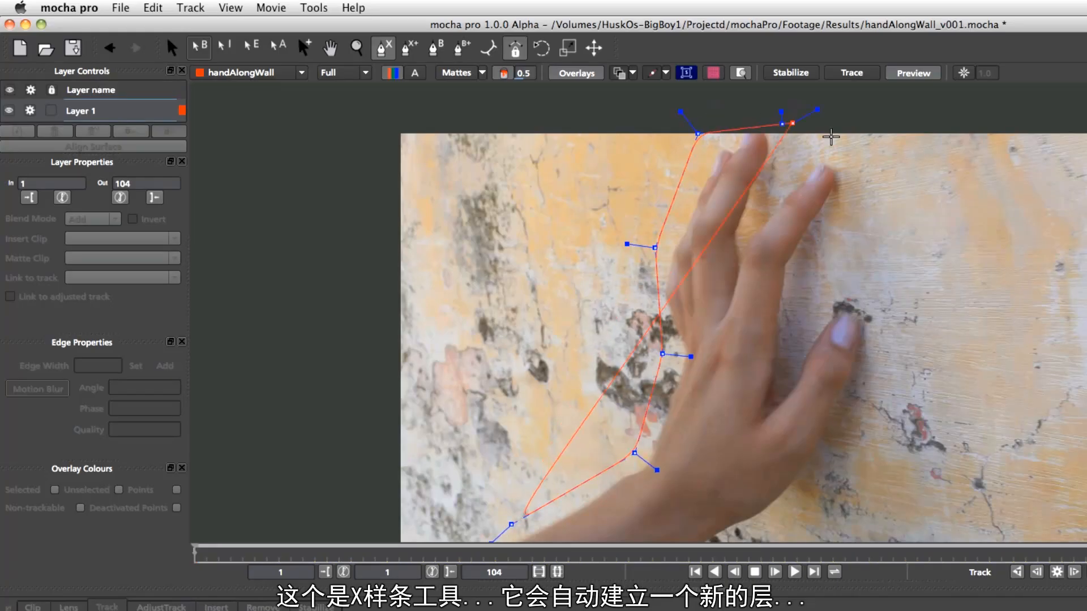
pyautogui.click(876, 183)
pyautogui.click(839, 290)
pyautogui.click(890, 322)
pyautogui.click(847, 484)
pyautogui.click(745, 538)
pyautogui.rightClick(745, 539)
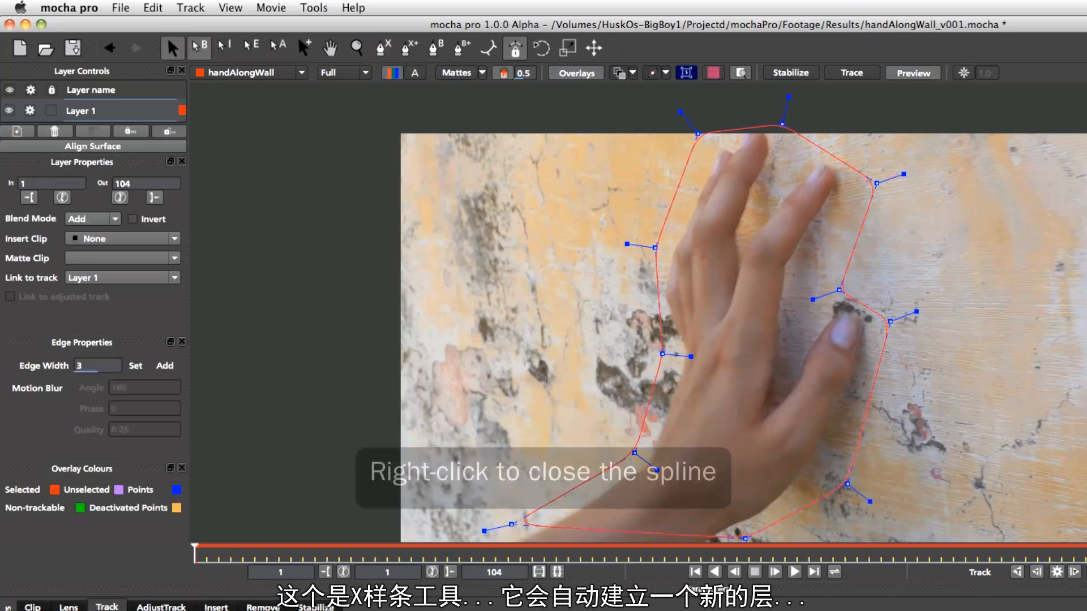
# Add a second closed X-spline shape to the right of the hand on the same layer
pyautogui.click(414, 53)
pyautogui.click(995, 190)
pyautogui.click(931, 233)
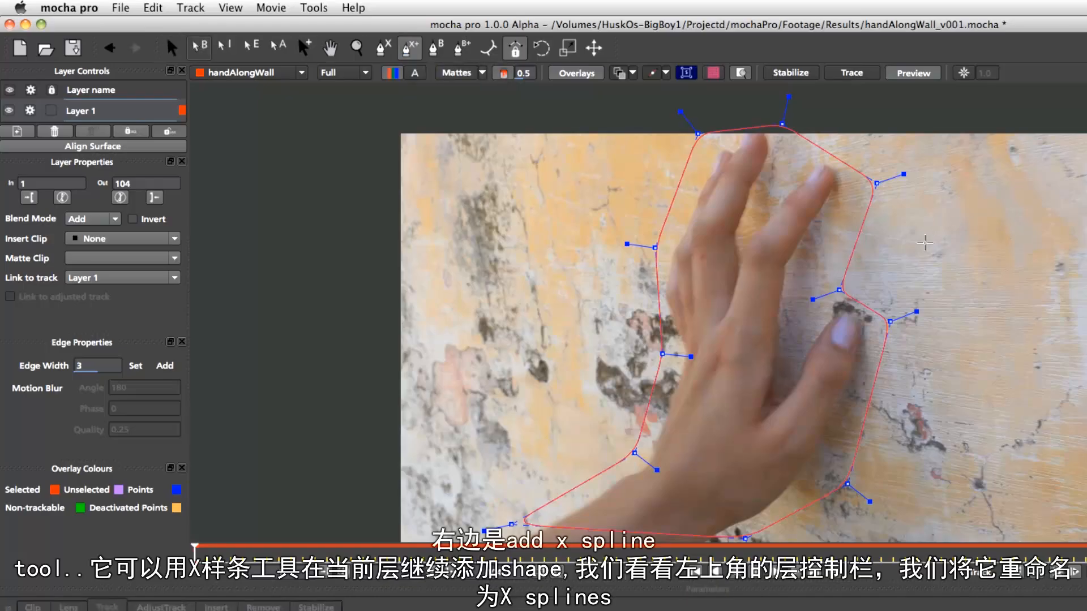
pyautogui.click(1043, 243)
pyautogui.click(1045, 269)
pyautogui.click(983, 331)
pyautogui.rightClick(946, 283)
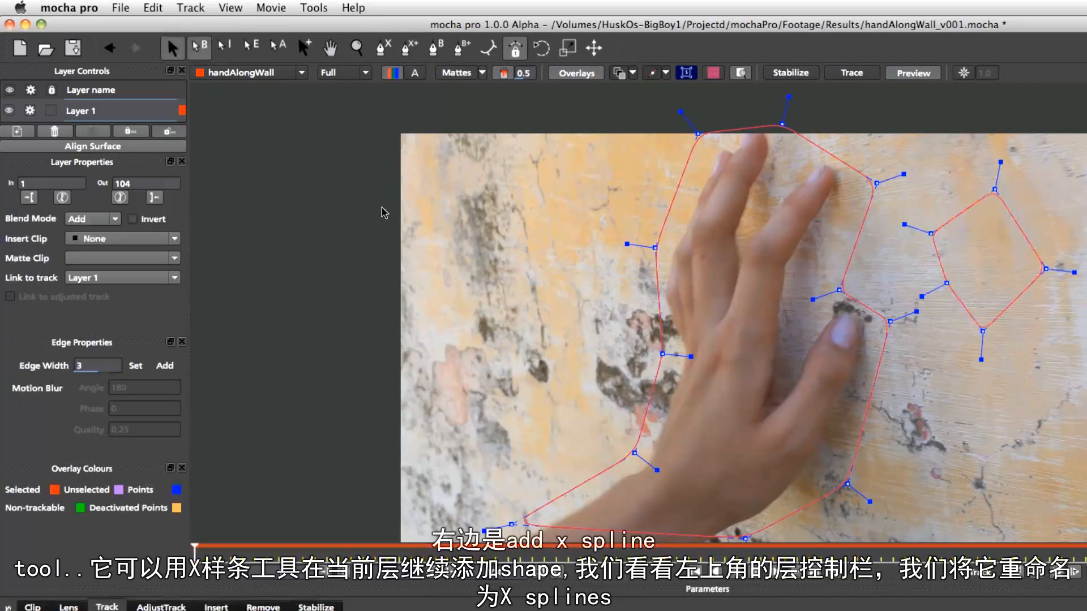
# Enlarge the layer list and rename Layer 1 as x splines
pyautogui.moveTo(127, 154); pyautogui.dragTo(136, 248)
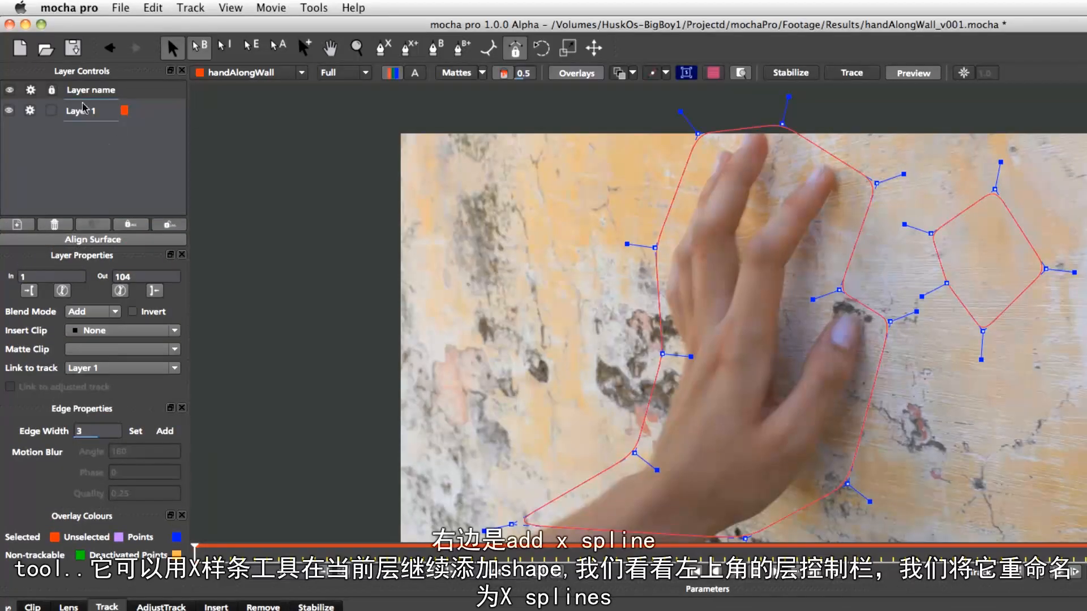
pyautogui.doubleClick(93, 113)
pyautogui.write('h')
pyautogui.press('Return')
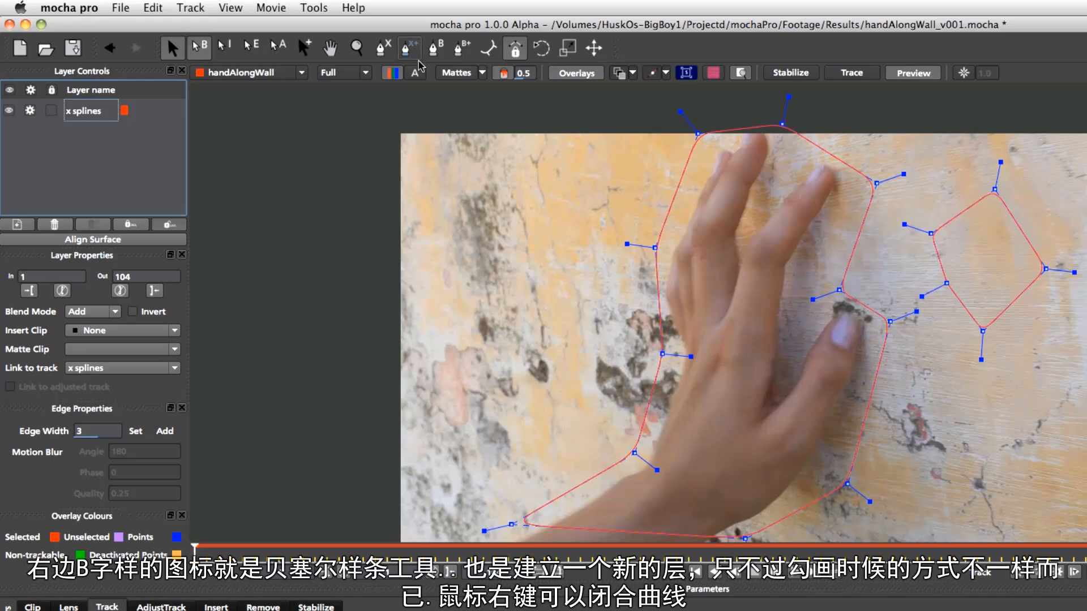
# Draw a closed Bezier shape to the left of the hand on a new layer and adjust its tangent handles
pyautogui.click(435, 49)
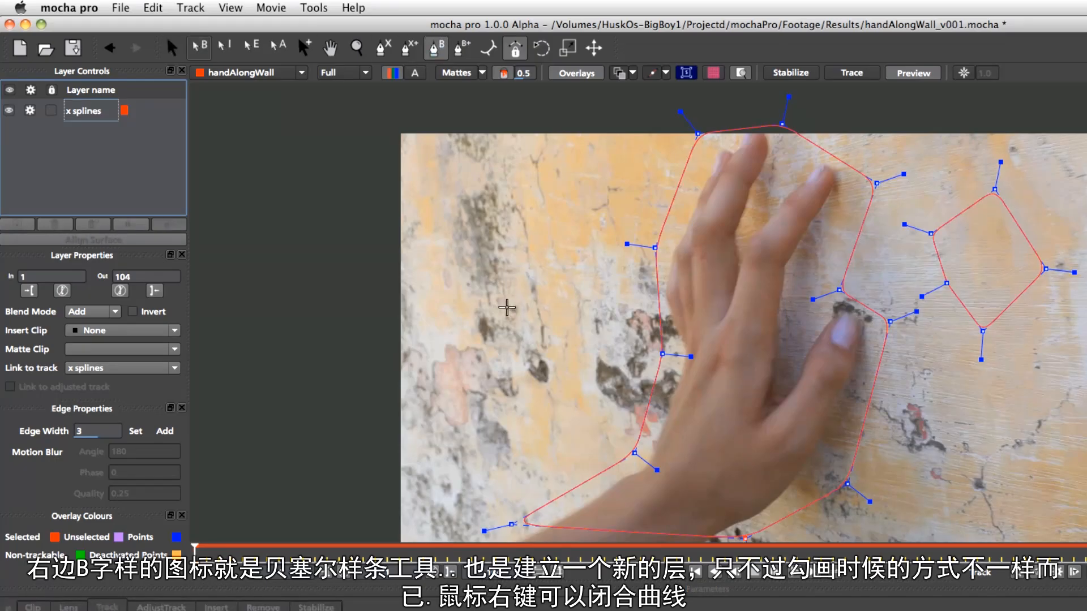
pyautogui.click(452, 501)
pyautogui.click(474, 295)
pyautogui.click(453, 203)
pyautogui.click(546, 273)
pyautogui.click(632, 376)
pyautogui.click(560, 408)
pyautogui.click(549, 432)
pyautogui.moveTo(516, 452); pyautogui.dragTo(517, 392)
pyautogui.moveTo(505, 485); pyautogui.dragTo(479, 491)
pyautogui.rightClick(479, 415)
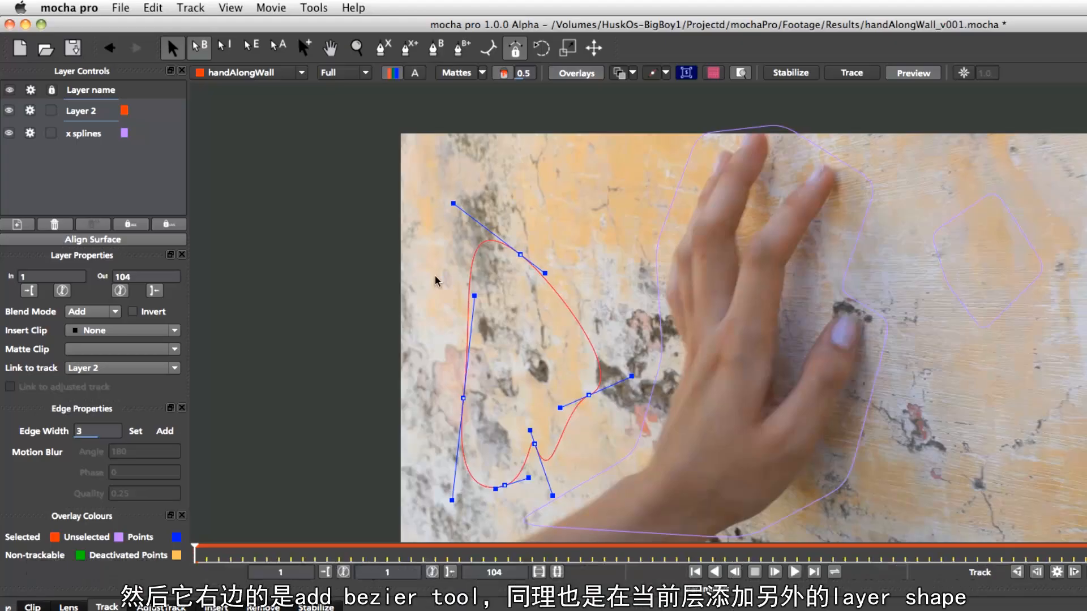
pyautogui.moveTo(453, 203); pyautogui.dragTo(460, 282)
# Add a second closed Bezier shape above it on the same layer and rename that layer as bezier
pyautogui.click(462, 50)
pyautogui.moveTo(508, 192); pyautogui.dragTo(591, 194)
pyautogui.moveTo(596, 252); pyautogui.dragTo(548, 231)
pyautogui.moveTo(539, 203); pyautogui.dragTo(489, 249)
pyautogui.moveTo(449, 279); pyautogui.dragTo(432, 246)
pyautogui.moveTo(436, 225); pyautogui.dragTo(451, 202)
pyautogui.rightClick(507, 183)
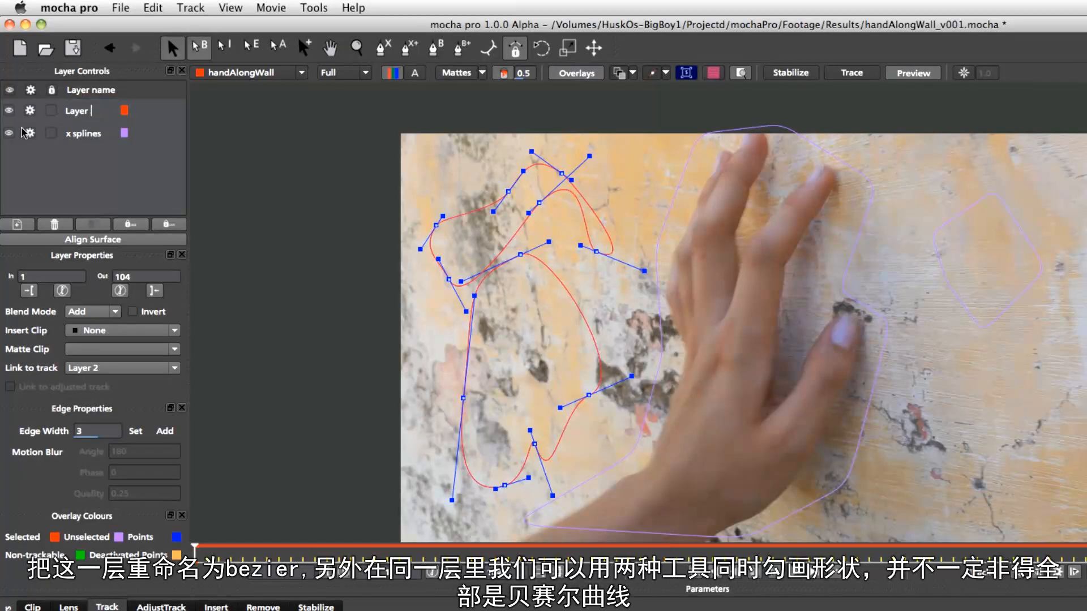
pyautogui.press('Return')
# Turn off visibility and tracking for both the bezier and x splines layers
pyautogui.click(383, 49)
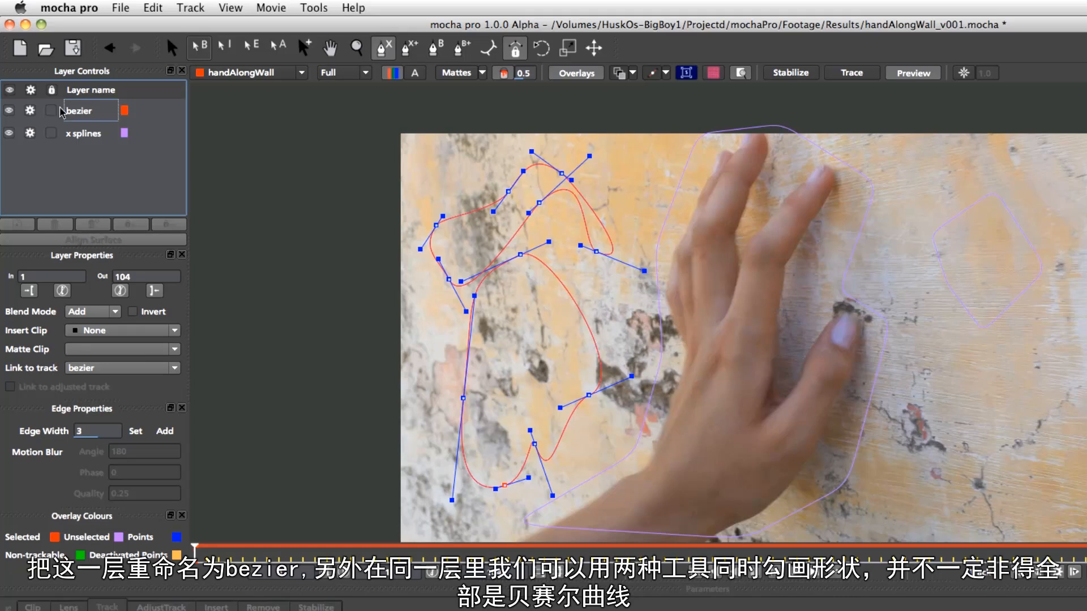
pyautogui.click(9, 110)
pyautogui.click(9, 133)
pyautogui.click(30, 111)
pyautogui.click(30, 133)
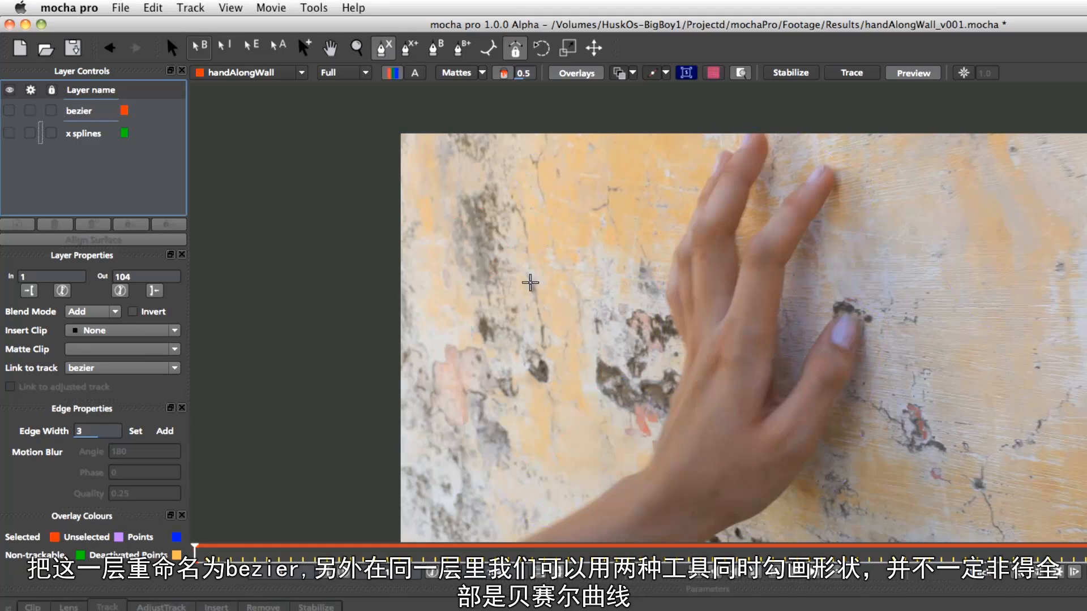
# Draw a closed four-point X-spline shape over the wall left of the hand on a new layer
pyautogui.click(532, 281)
pyautogui.click(594, 212)
pyautogui.click(676, 293)
pyautogui.click(514, 370)
pyautogui.rightClick(524, 315)
# Add a closed Bezier shape over the fingers to the same new layer
pyautogui.click(463, 48)
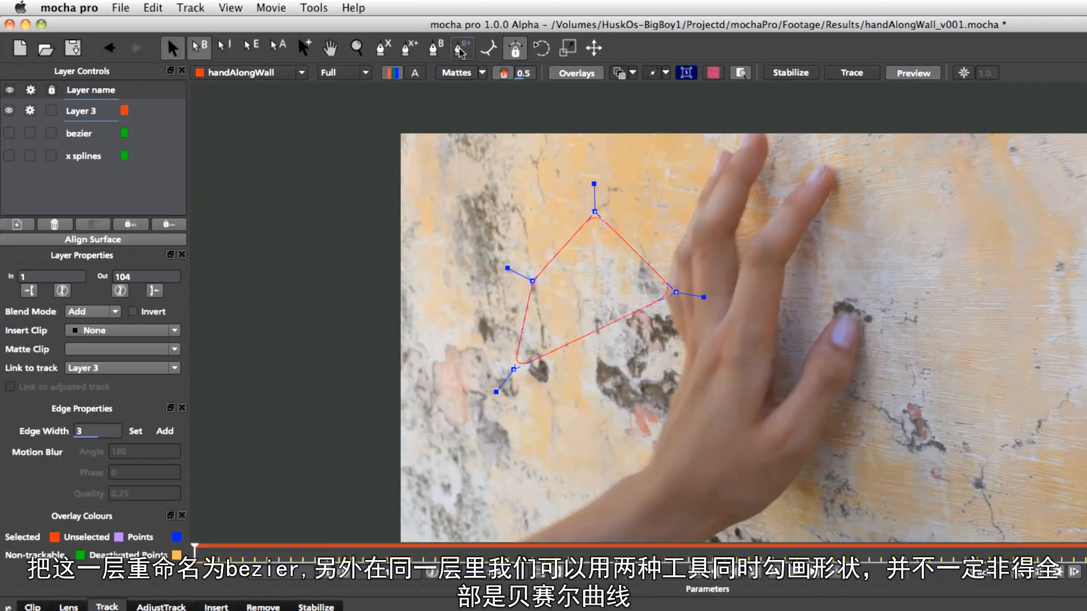
pyautogui.moveTo(757, 215); pyautogui.dragTo(768, 194)
pyautogui.moveTo(848, 214); pyautogui.dragTo(857, 230)
pyautogui.moveTo(816, 348); pyautogui.dragTo(798, 327)
pyautogui.moveTo(773, 290); pyautogui.dragTo(773, 276)
pyautogui.moveTo(722, 315); pyautogui.dragTo(725, 327)
pyautogui.moveTo(676, 401); pyautogui.dragTo(676, 381)
pyautogui.moveTo(717, 251); pyautogui.dragTo(718, 220)
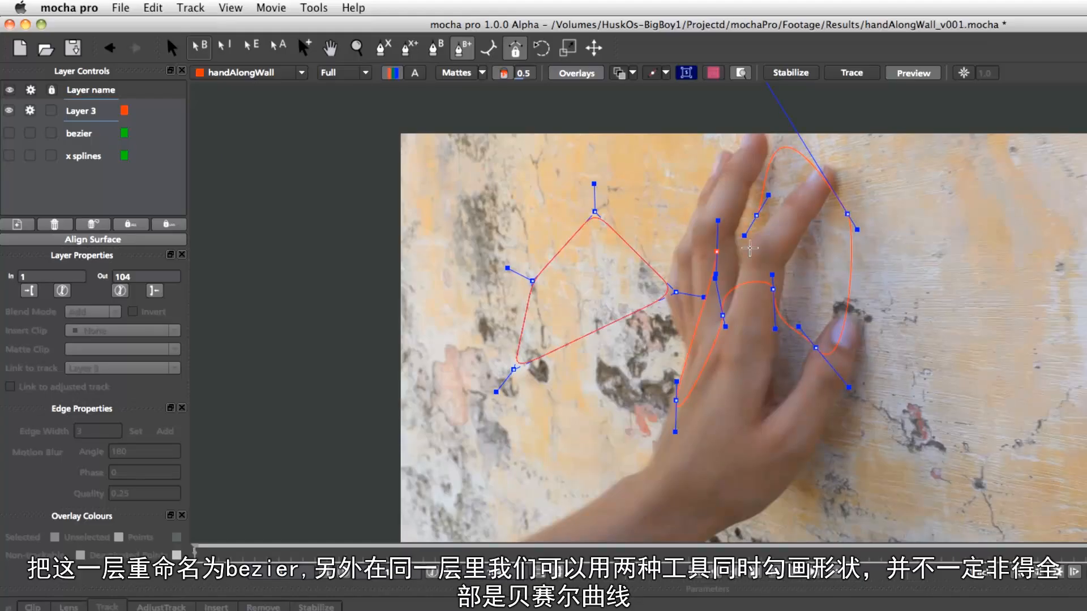
pyautogui.rightClick(797, 314)
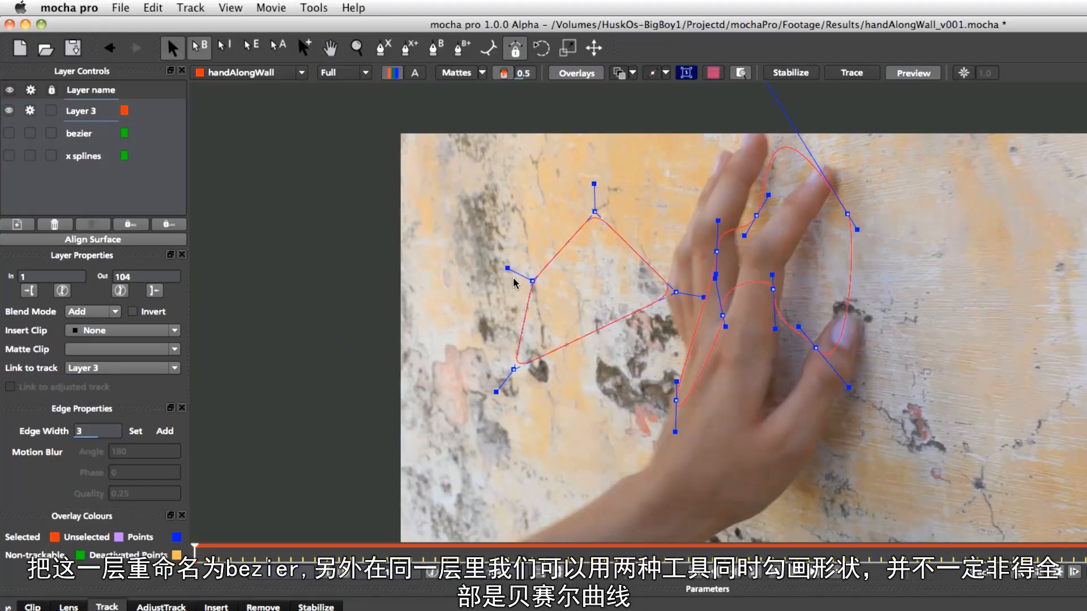
# Toggle snapping and tangent locking, then rotate the new layer's shapes with the Rotate tool
pyautogui.click(488, 49)
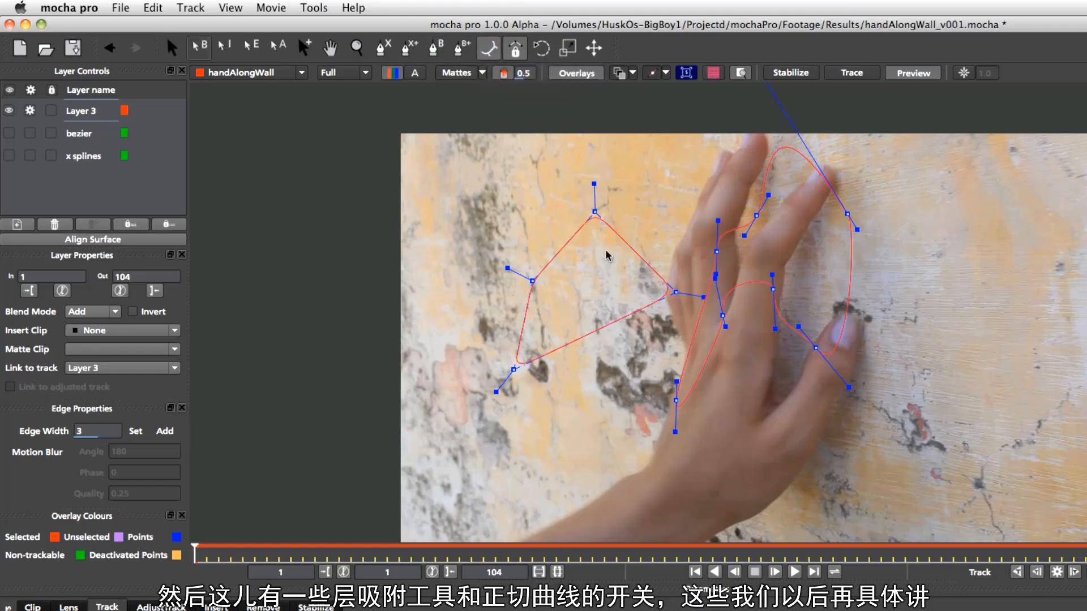
pyautogui.click(515, 50)
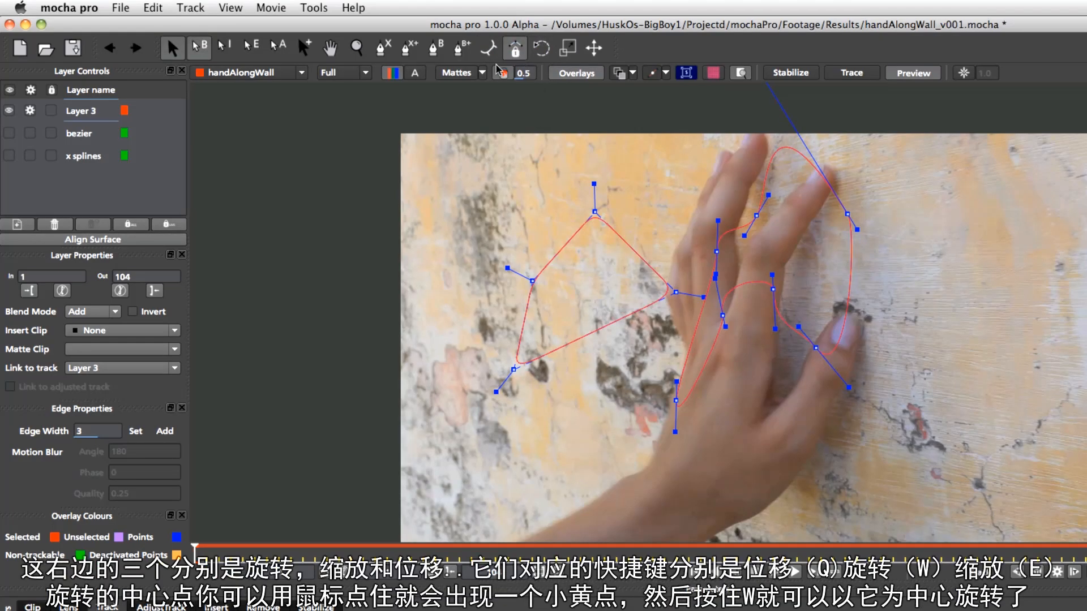
pyautogui.click(547, 48)
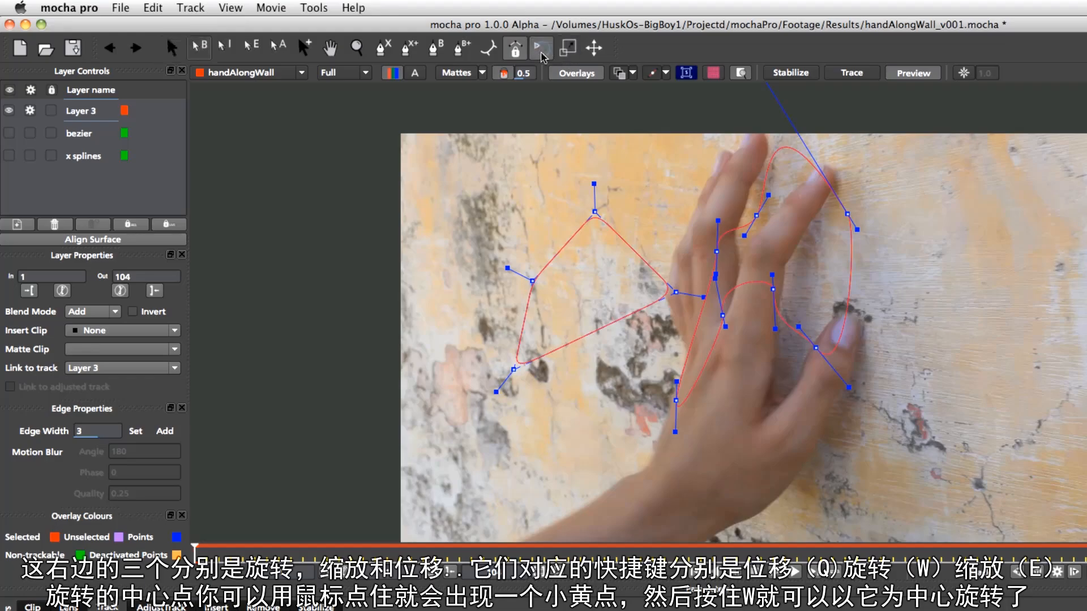
pyautogui.click(171, 47)
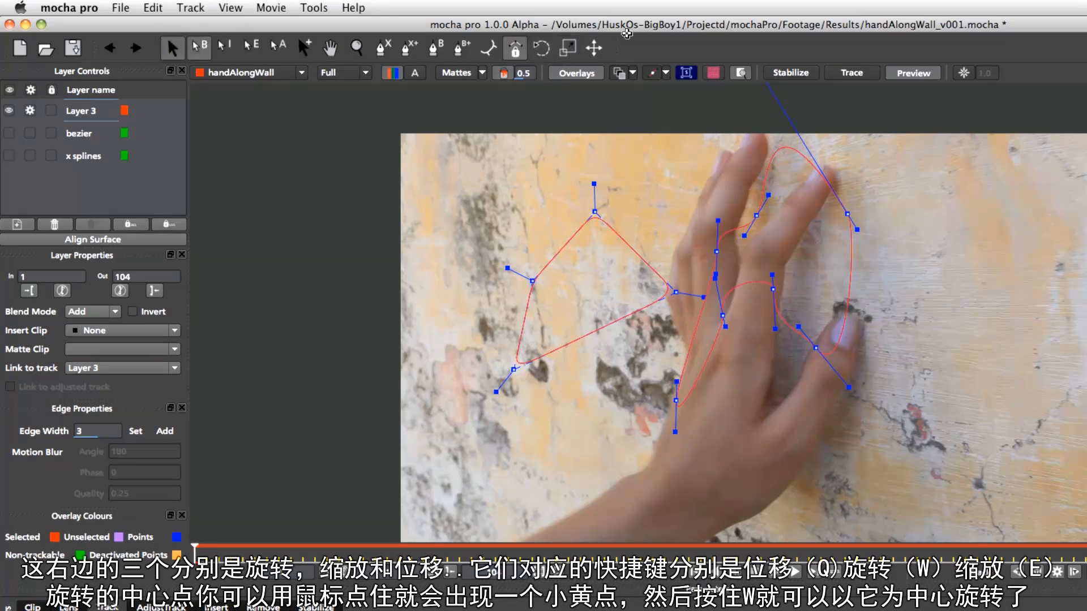
pyautogui.click(547, 51)
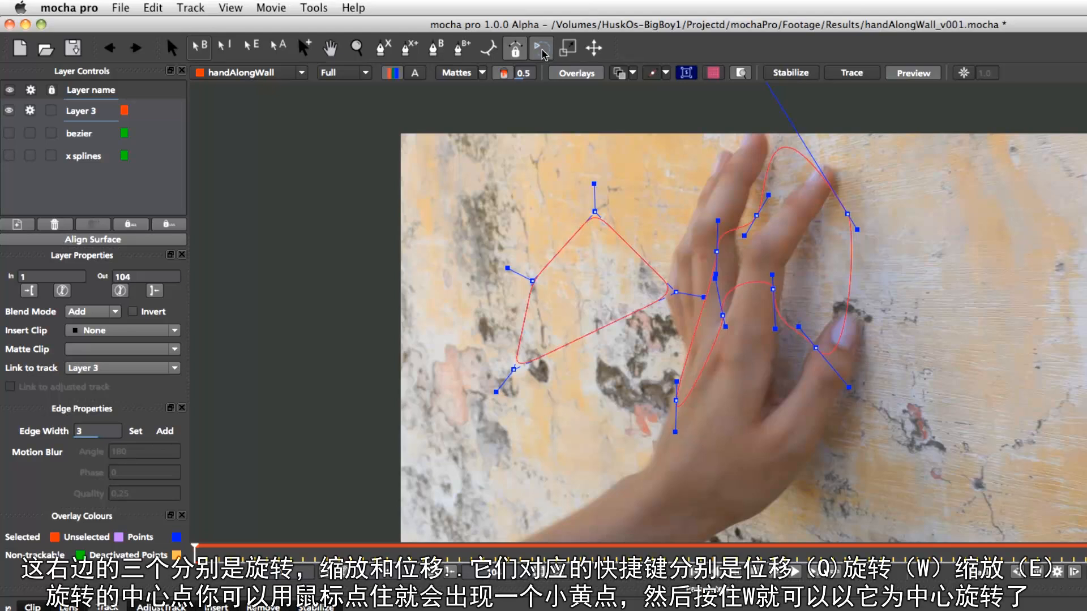
pyautogui.click(568, 49)
pyautogui.click(595, 51)
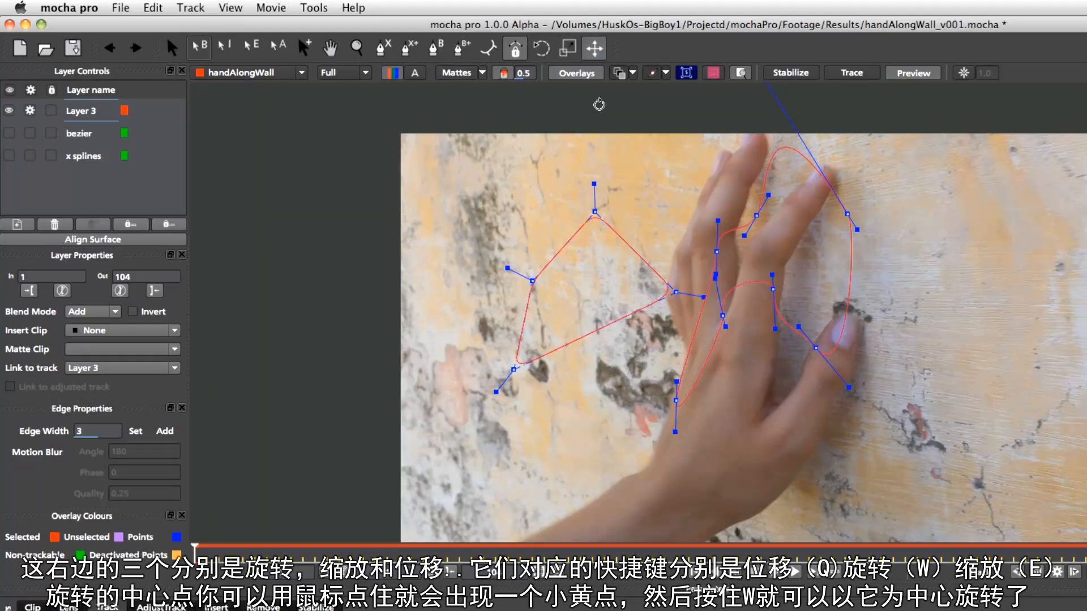
pyautogui.click(539, 50)
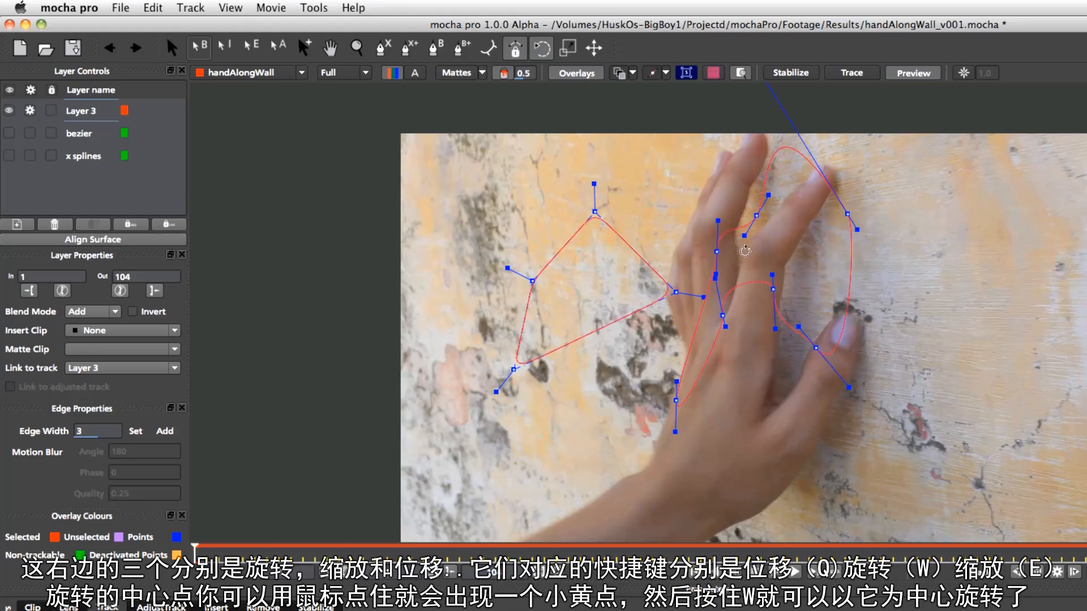
pyautogui.moveTo(857, 221); pyautogui.dragTo(818, 315)
# Switch repeatedly between the Translate, Rotate and Scale tools using their shortcuts
pyautogui.press('q')
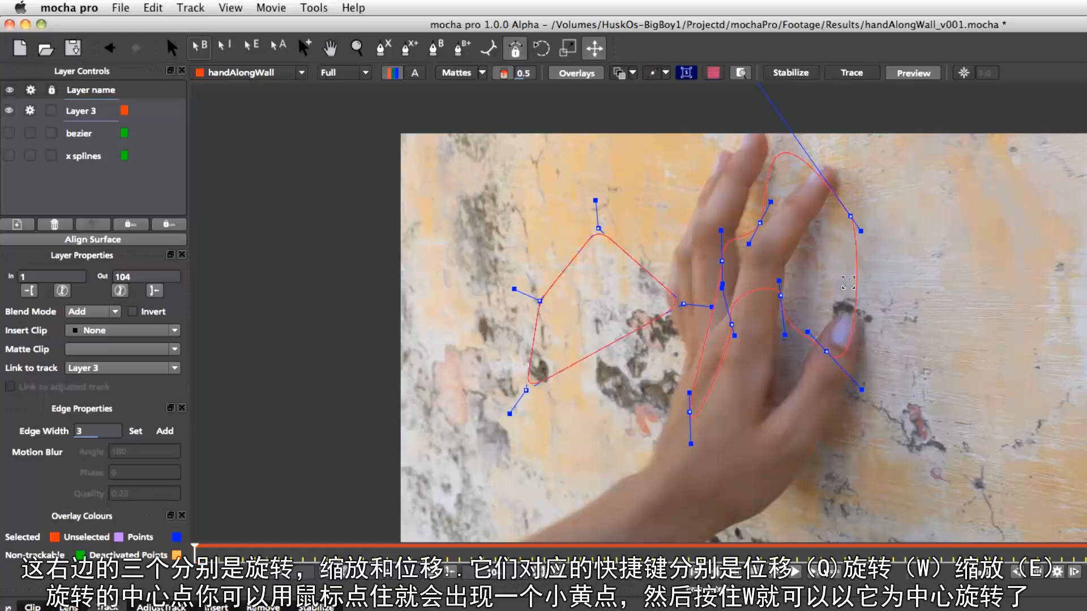
pyautogui.press('w')
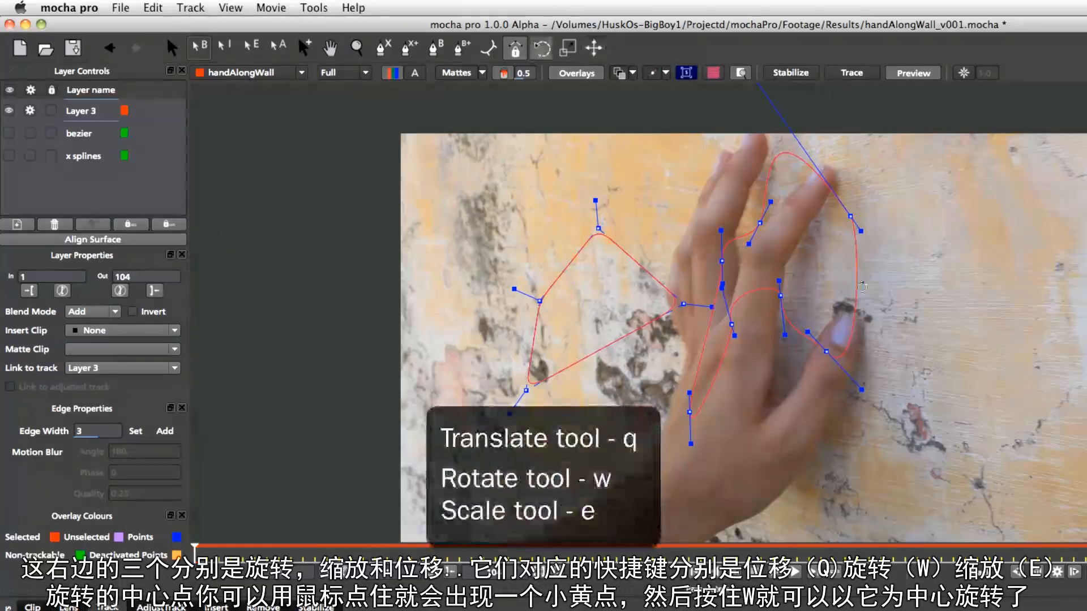
pyautogui.press('e')
pyautogui.press('w')
pyautogui.press('q')
pyautogui.press('w')
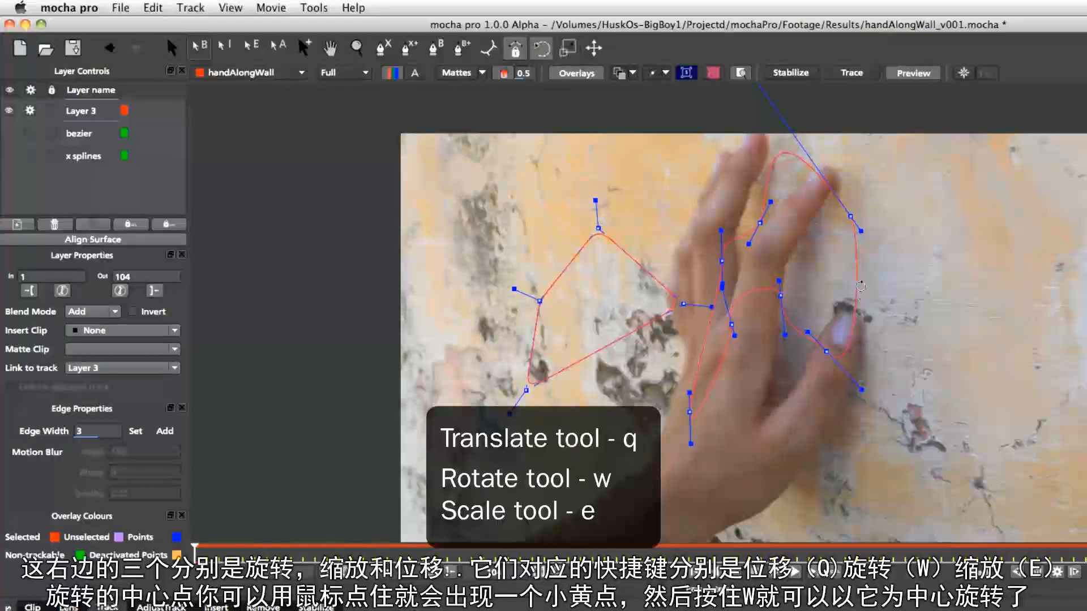
pyautogui.press('q')
pyautogui.press('w')
pyautogui.press('q')
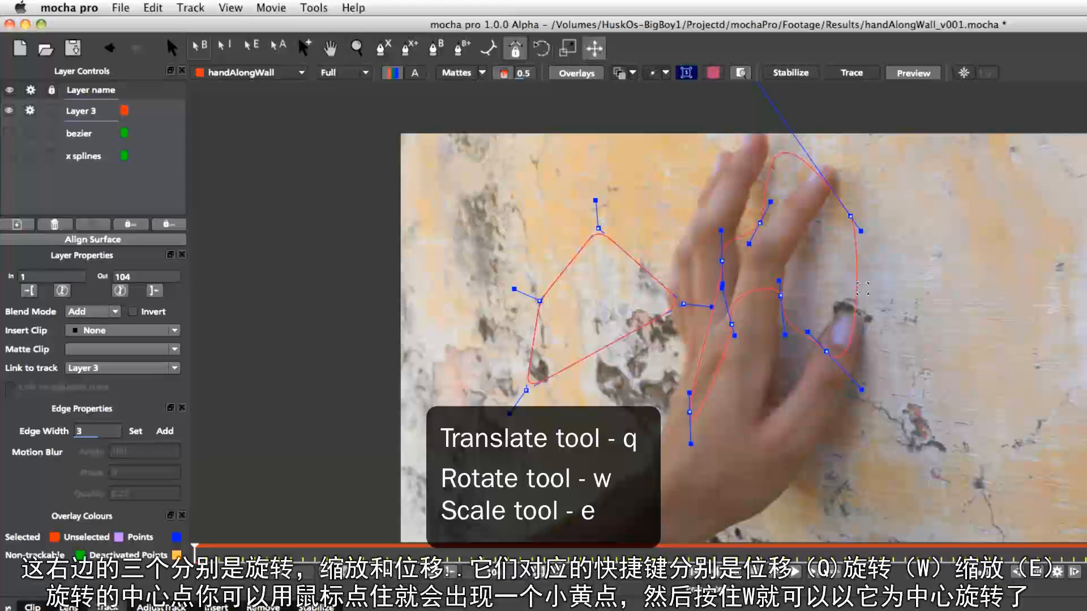
pyautogui.press('w')
pyautogui.press('e')
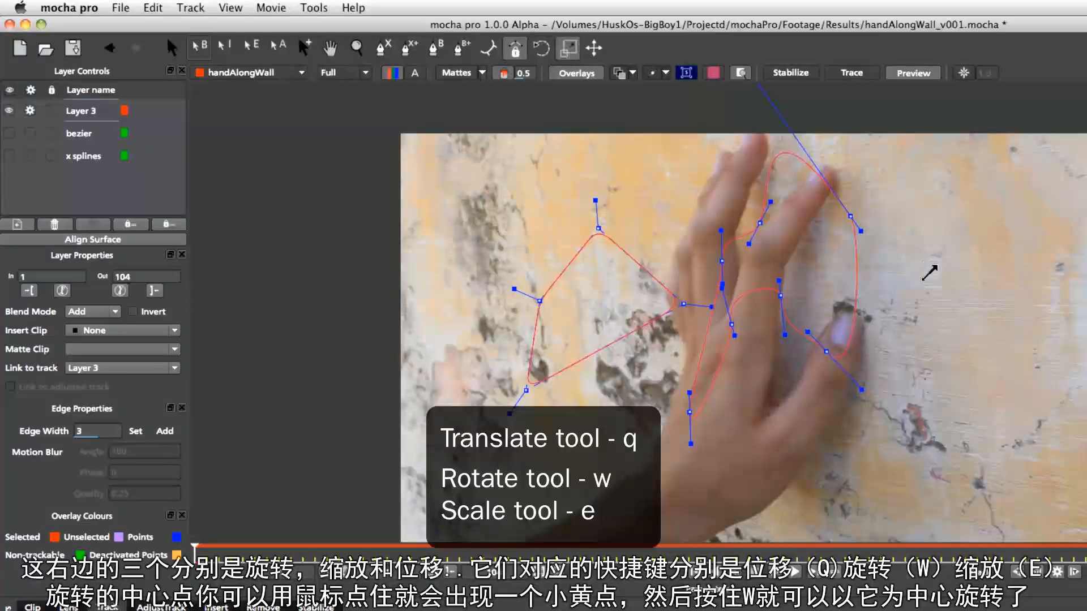
pyautogui.press('w')
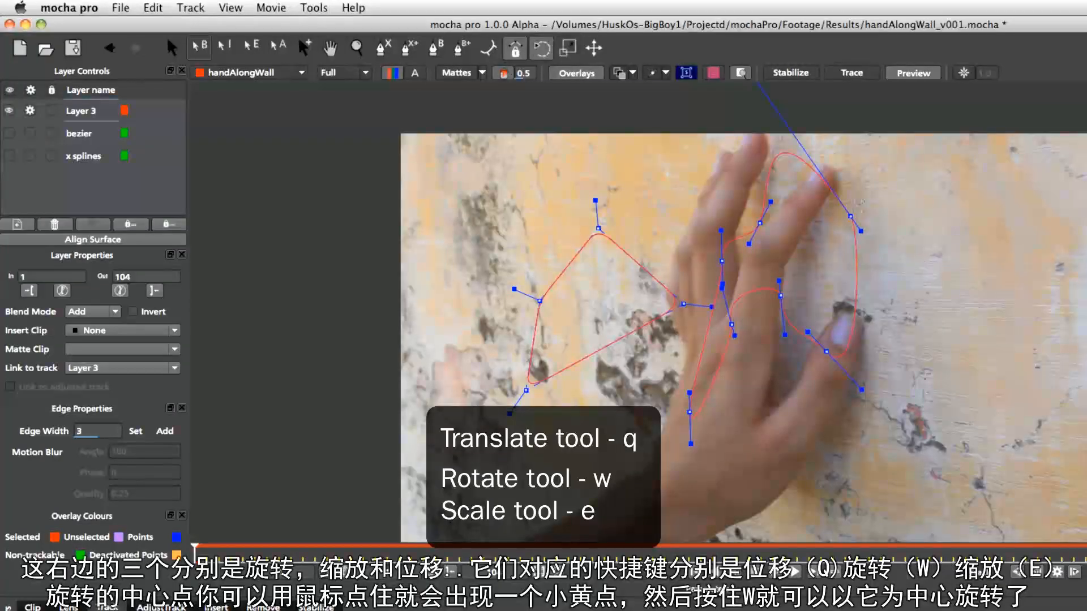
# Move the new layer's shapes with the Translate tool, then rotate them around a repositioned centre with the Rotate tool
pyautogui.press('q')
pyautogui.moveTo(923, 236); pyautogui.dragTo(1018, 275)
pyautogui.press('w')
pyautogui.moveTo(971, 236); pyautogui.dragTo(979, 324)
pyautogui.moveTo(871, 267); pyautogui.dragTo(689, 249)
pyautogui.moveTo(578, 329); pyautogui.dragTo(687, 393)
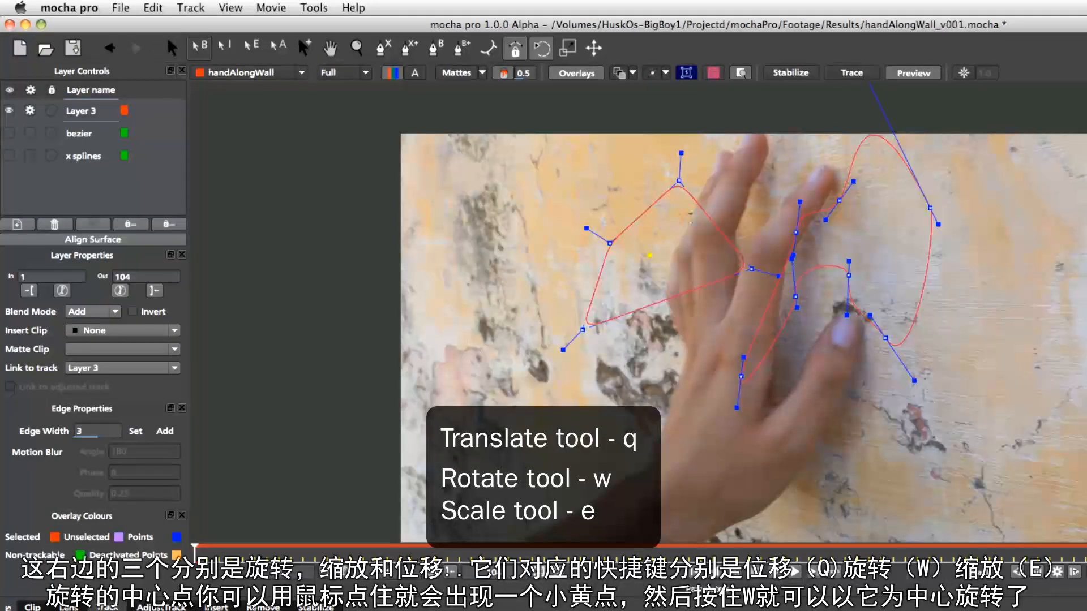
pyautogui.moveTo(650, 255); pyautogui.dragTo(689, 324)
# Scale the new layer's shapes with the Scale tool
pyautogui.press('e')
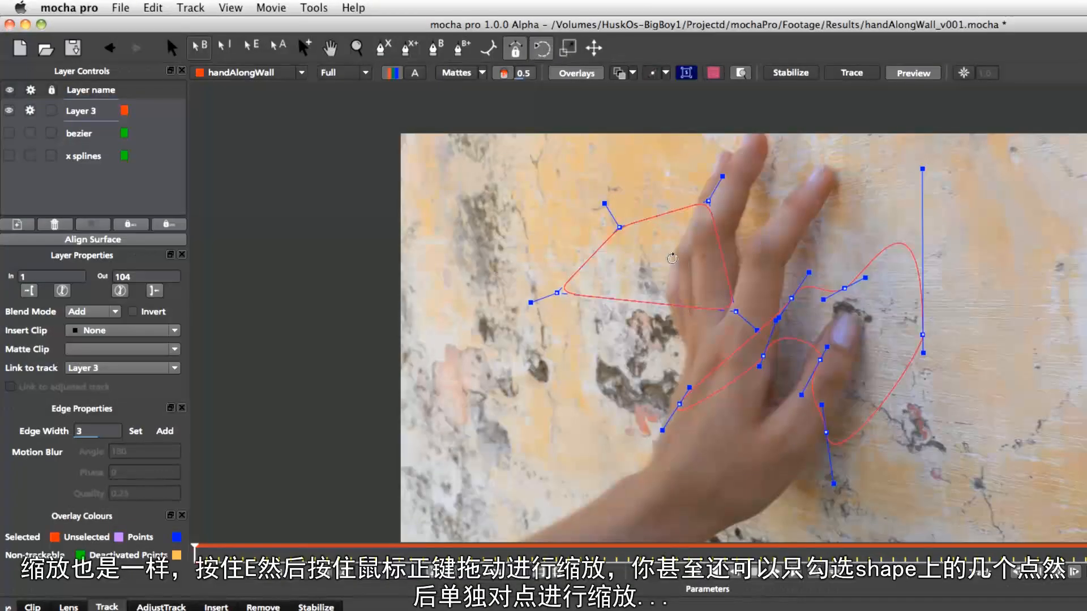
pyautogui.press('e')
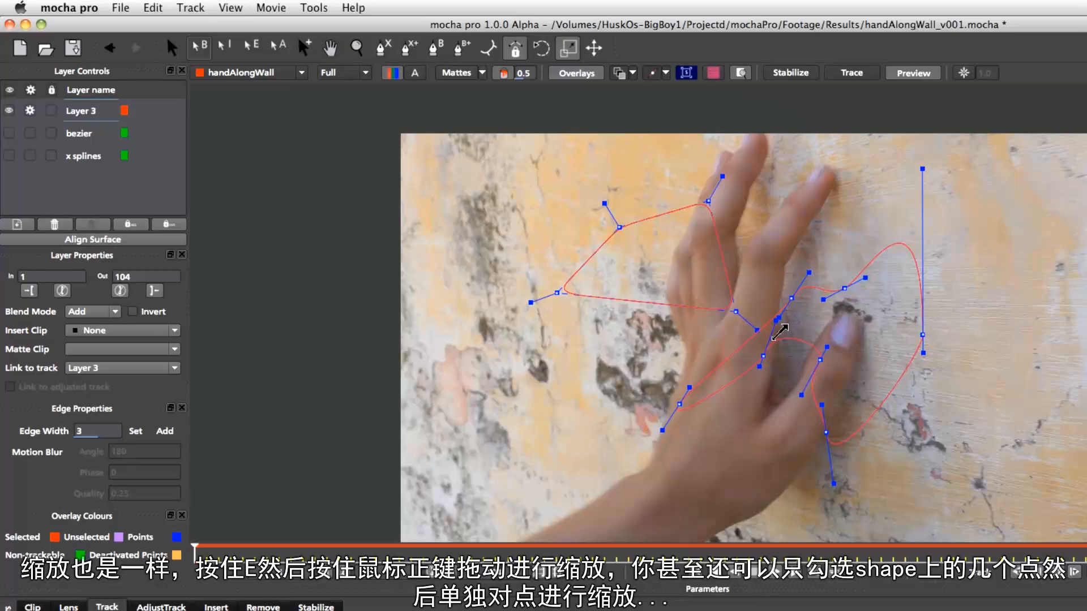
pyautogui.moveTo(872, 375)
pyautogui.mouseDown()
pyautogui.moveTo(903, 342)
pyautogui.moveTo(877, 368)
pyautogui.moveTo(888, 340)
pyautogui.moveTo(875, 375)
pyautogui.mouseUp()
pyautogui.moveTo(609, 245); pyautogui.dragTo(586, 266)
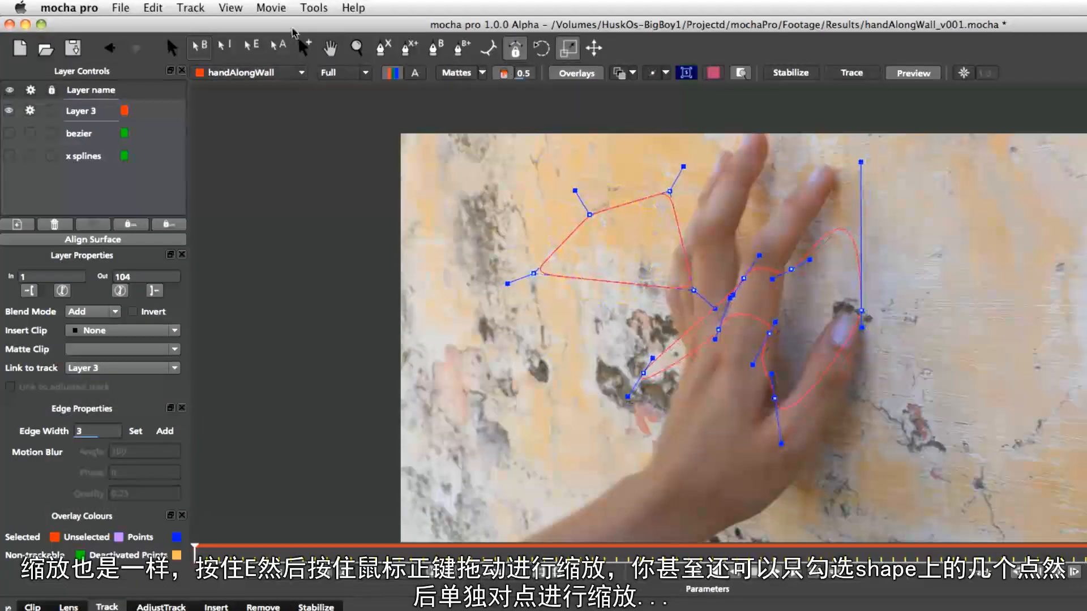
# Select a few points of the X-spline shape and scale only those points
pyautogui.press('s')
pyautogui.moveTo(469, 159); pyautogui.dragTo(629, 372)
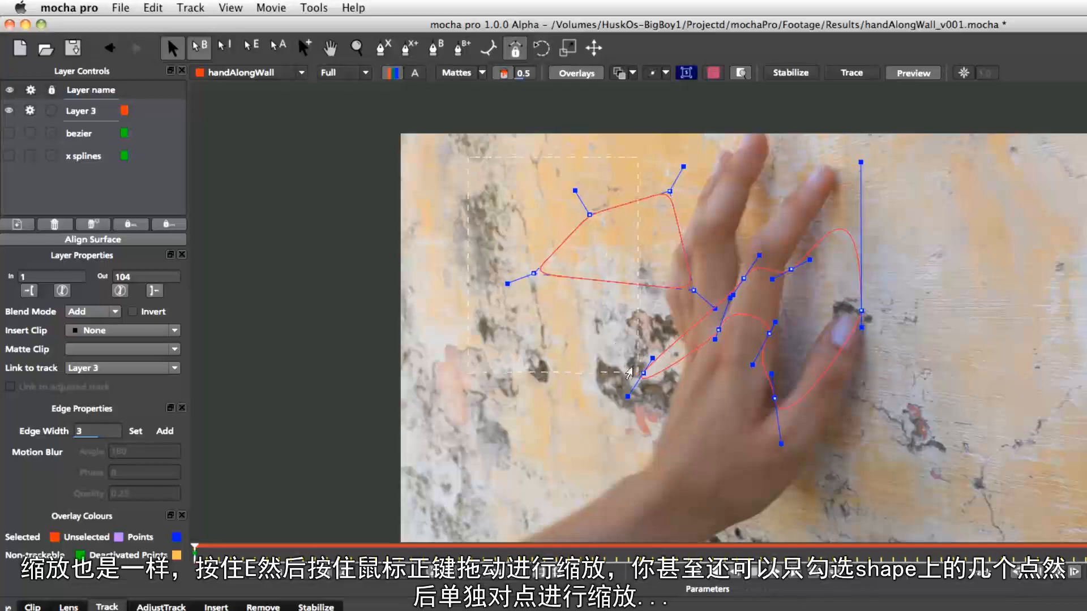
pyautogui.press('e')
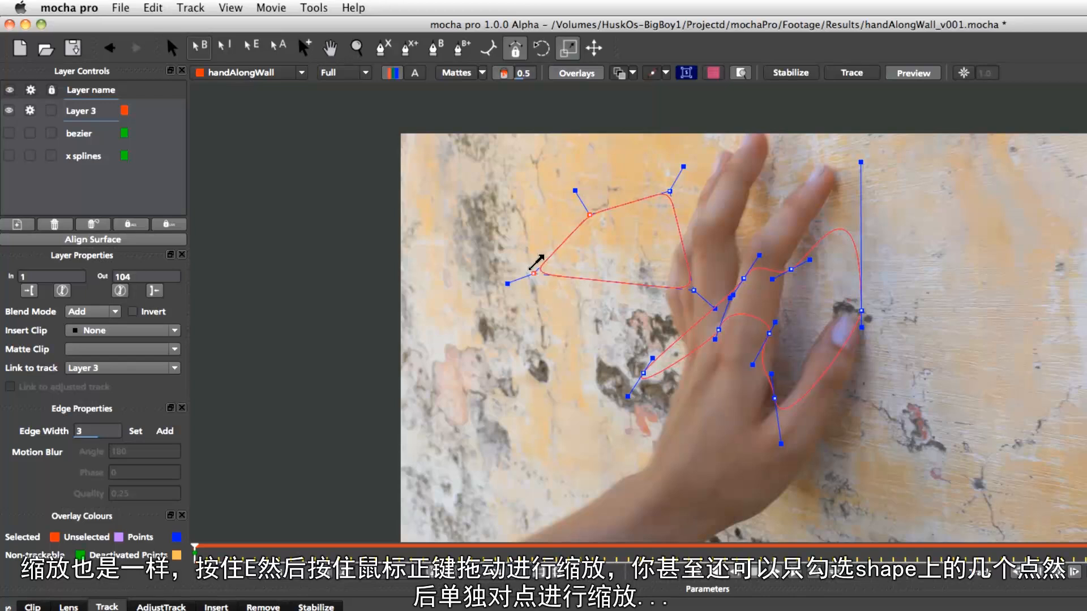
pyautogui.moveTo(540, 266); pyautogui.dragTo(583, 250)
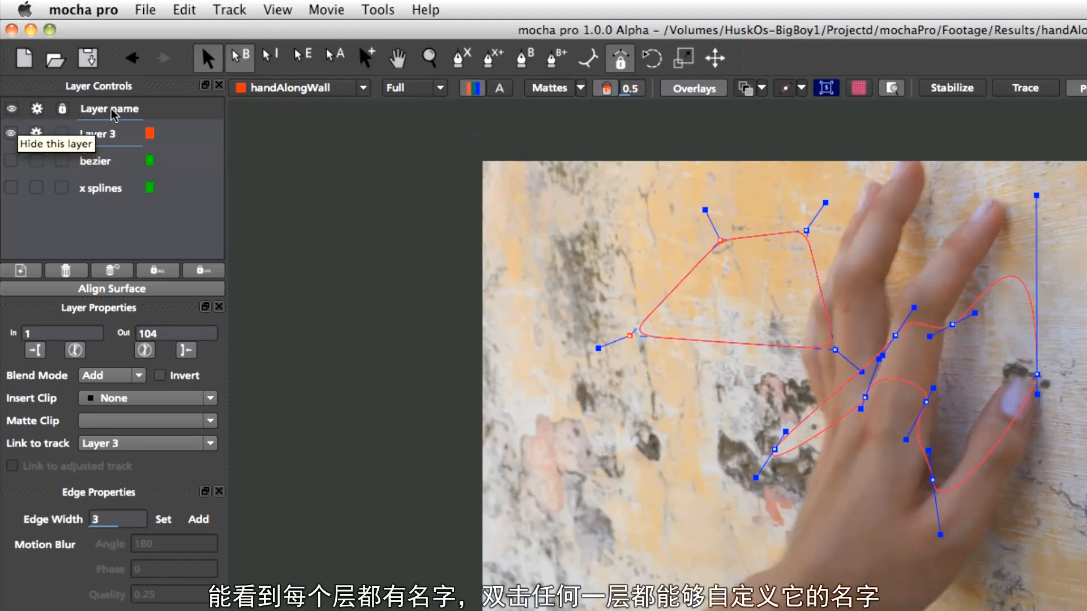
# Rename Layer 3 as mixed
pyautogui.doubleClick(119, 136)
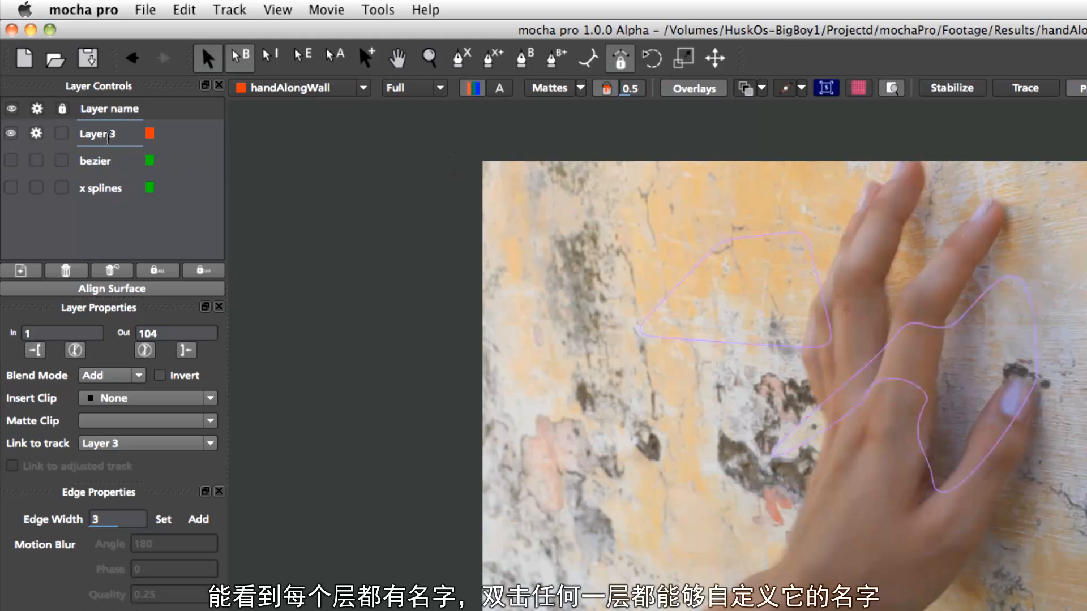
pyautogui.moveTo(123, 138); pyautogui.dragTo(2, 153)
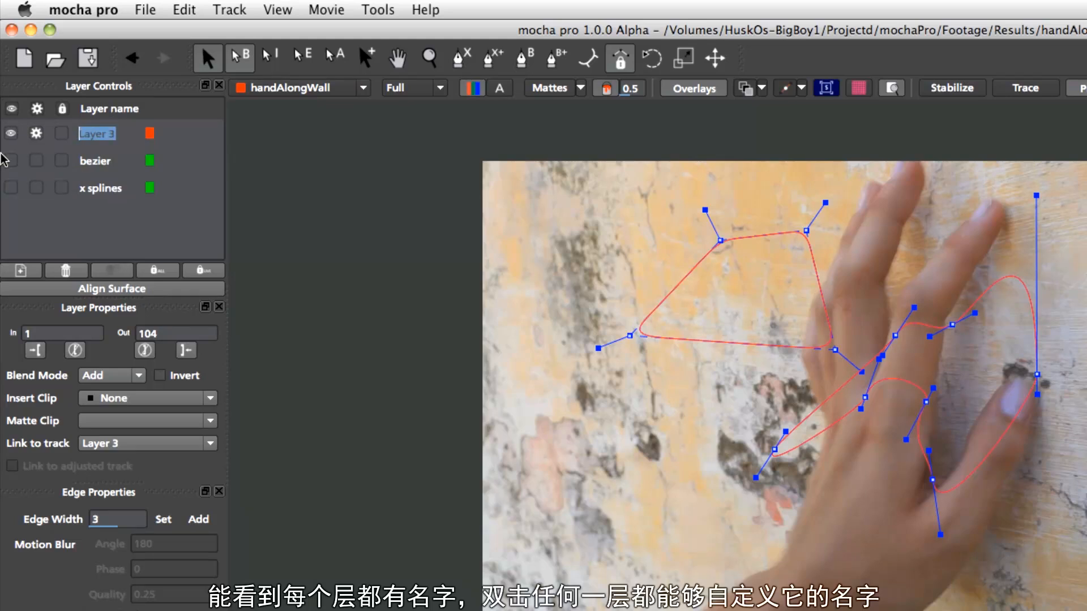
pyautogui.write('mixed')
pyautogui.press('Return')
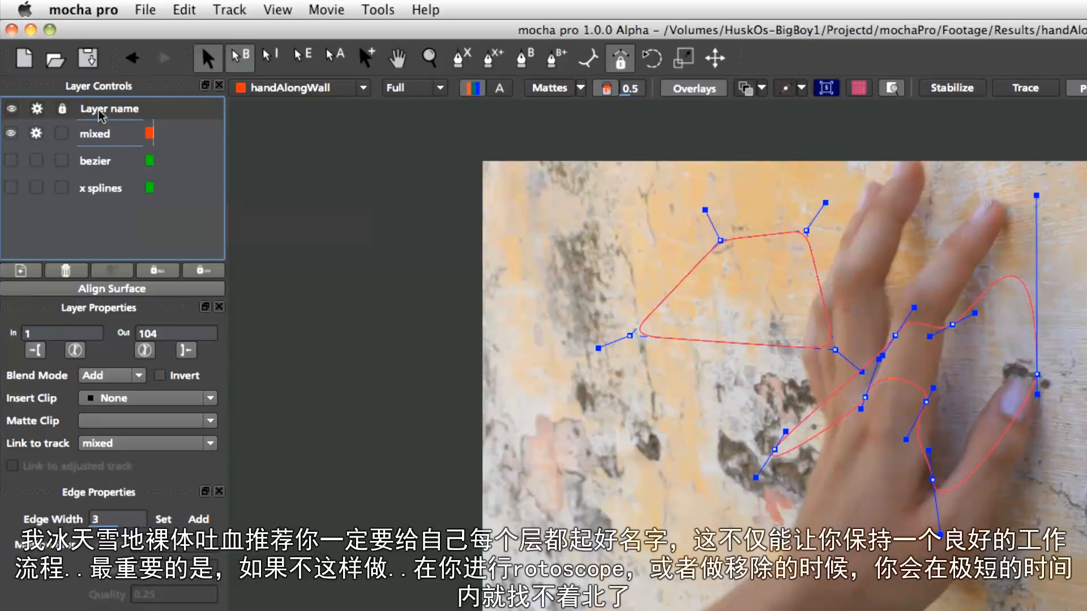
# Toggle the mixed layer's visibility and show the bezier and x splines layers
pyautogui.click(12, 133)
pyautogui.click(13, 133)
pyautogui.click(12, 160)
pyautogui.click(12, 187)
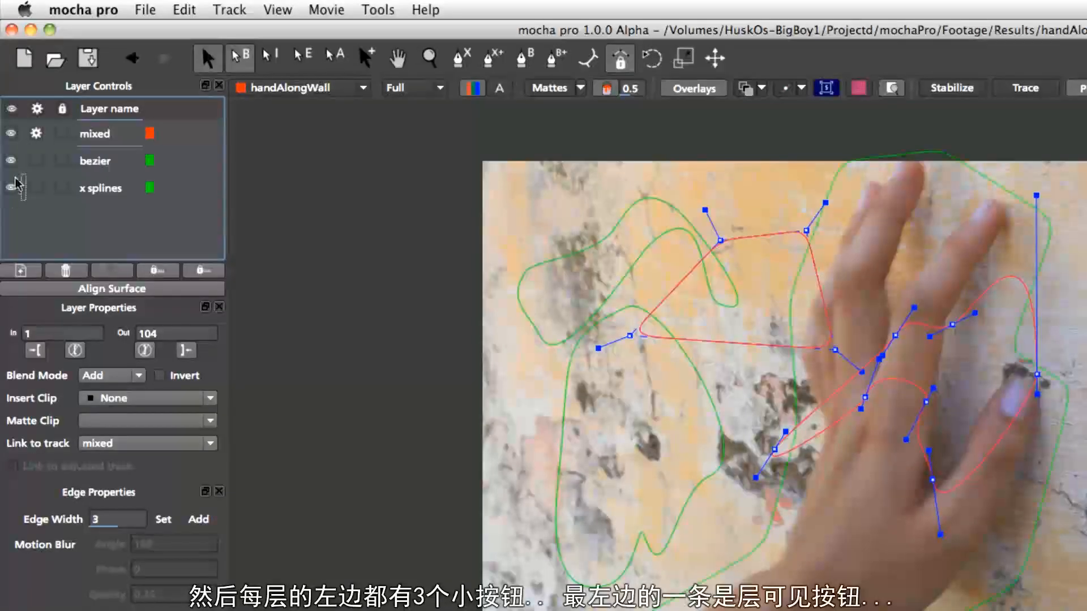
# Toggle the tracking cogs of the layers on and off again
pyautogui.click(39, 136)
pyautogui.click(36, 134)
pyautogui.click(36, 160)
pyautogui.click(37, 187)
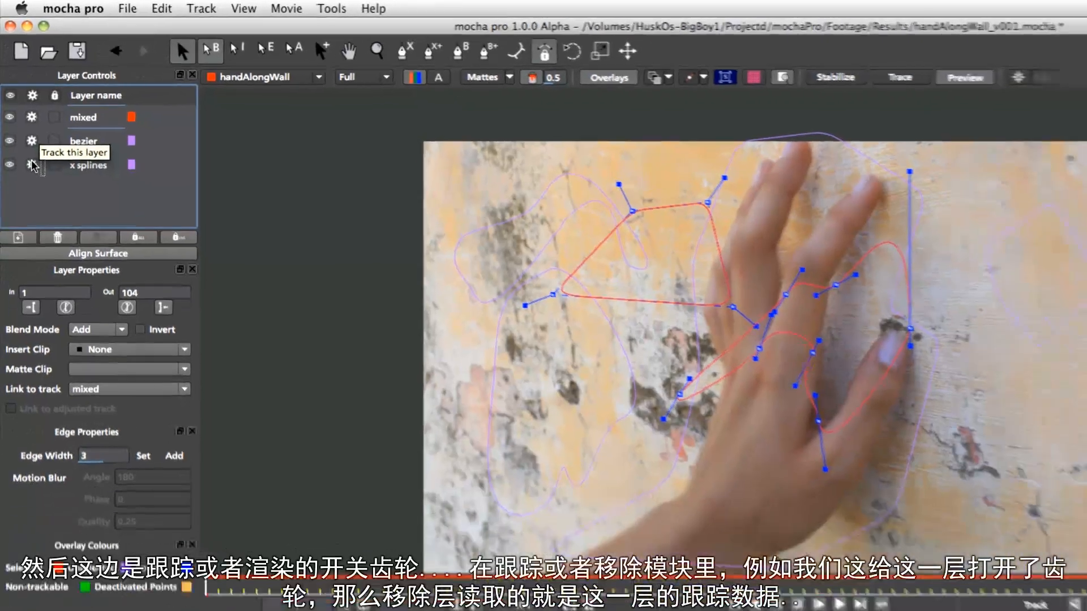
pyautogui.click(35, 188)
pyautogui.click(36, 160)
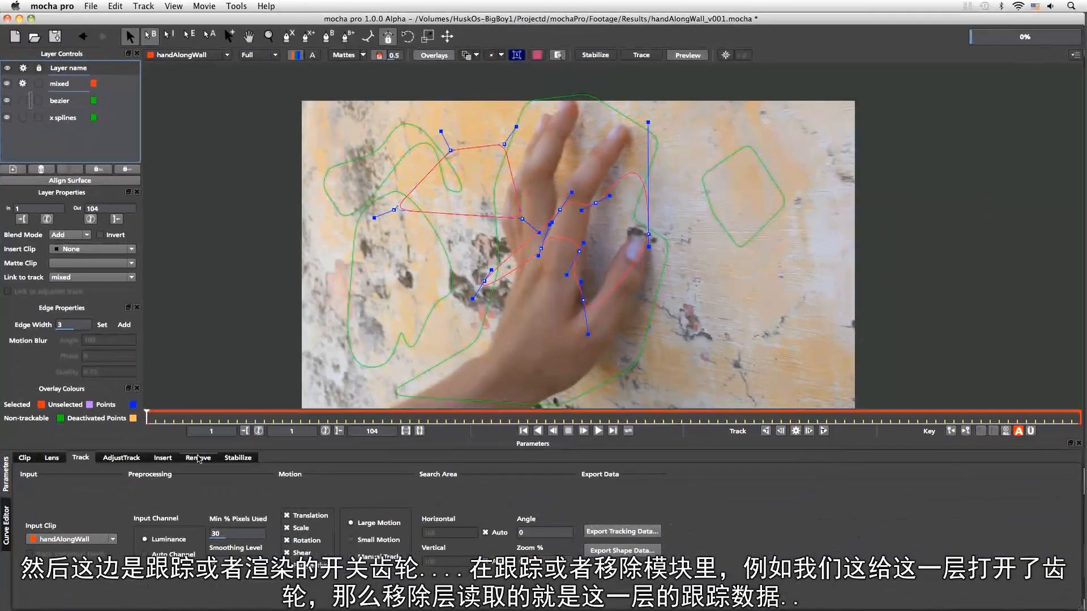
# Switch to the Remove module and toggle the layers' render cogs on and off again
pyautogui.click(211, 486)
pyautogui.click(22, 84)
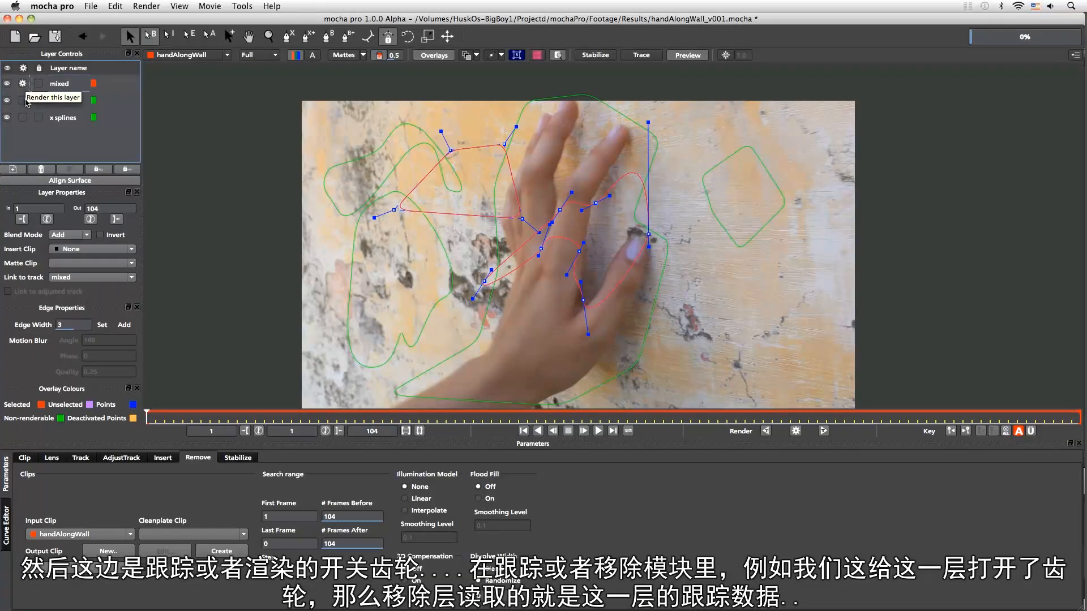
pyautogui.click(22, 101)
pyautogui.click(22, 118)
pyautogui.click(22, 118)
pyautogui.click(23, 100)
pyautogui.click(22, 84)
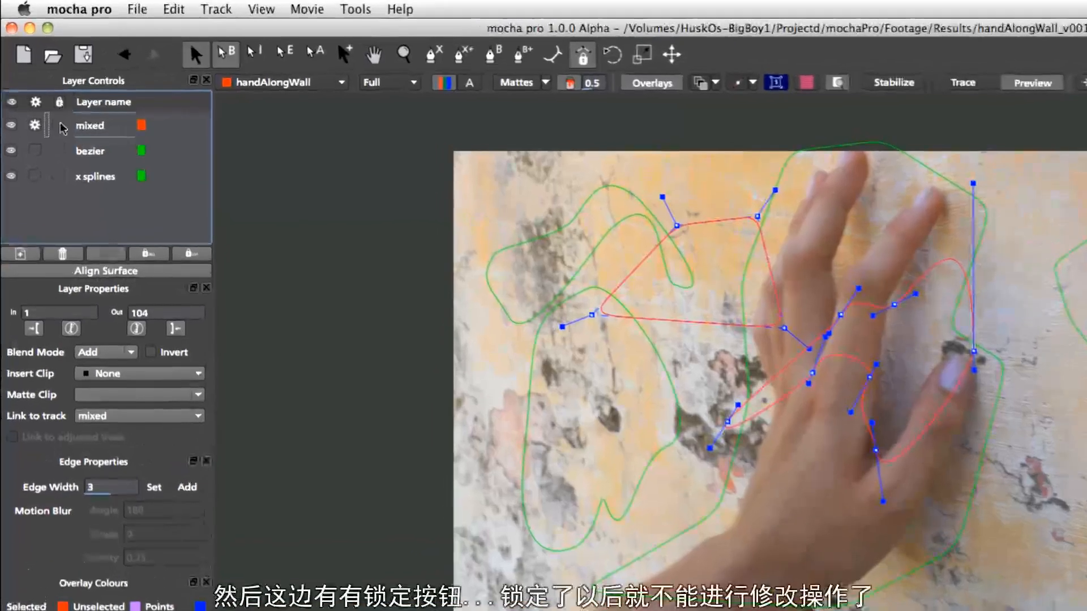
# Lock all three layers, try selecting a shape in the viewer, then unlock the layers
pyautogui.click(59, 125)
pyautogui.click(59, 151)
pyautogui.click(59, 176)
pyautogui.click(644, 316)
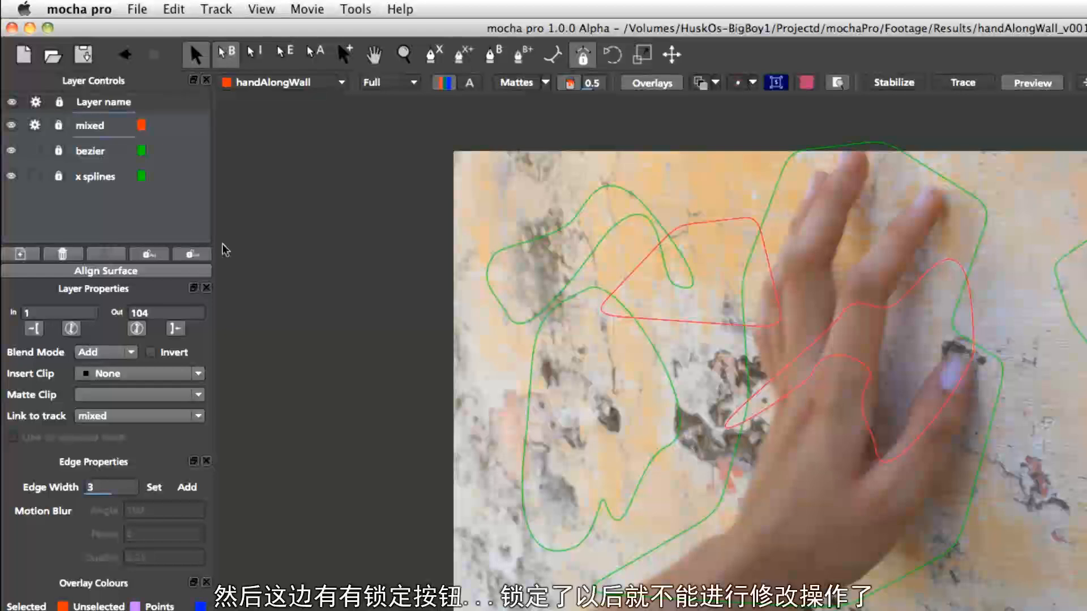
pyautogui.click(59, 176)
pyautogui.click(59, 151)
pyautogui.click(59, 126)
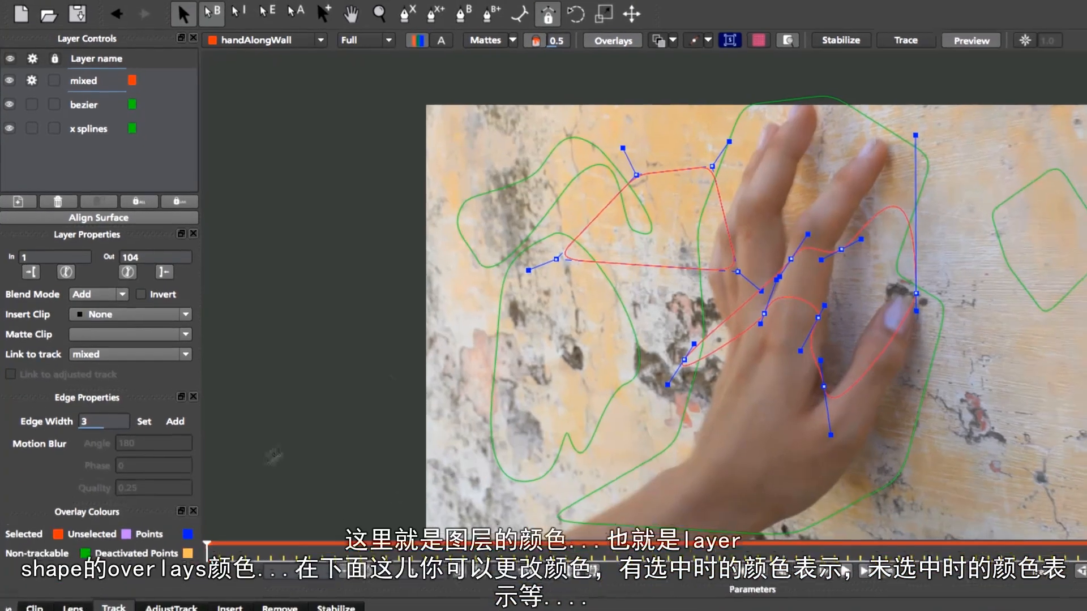
# Set the Selected overlay colour to blue
pyautogui.click(56, 523)
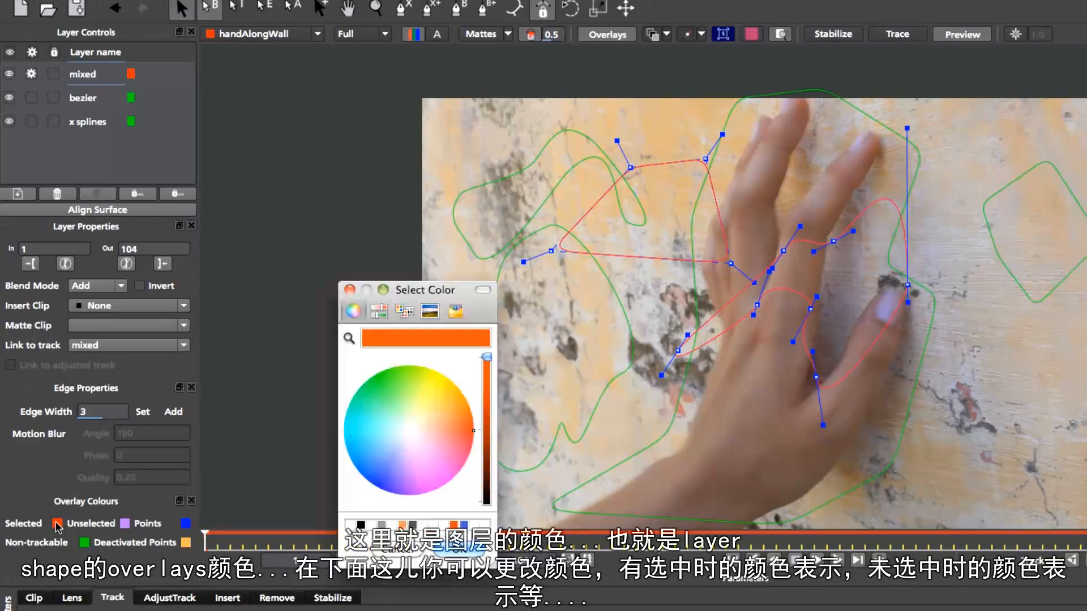
pyautogui.click(400, 392)
pyautogui.click(381, 488)
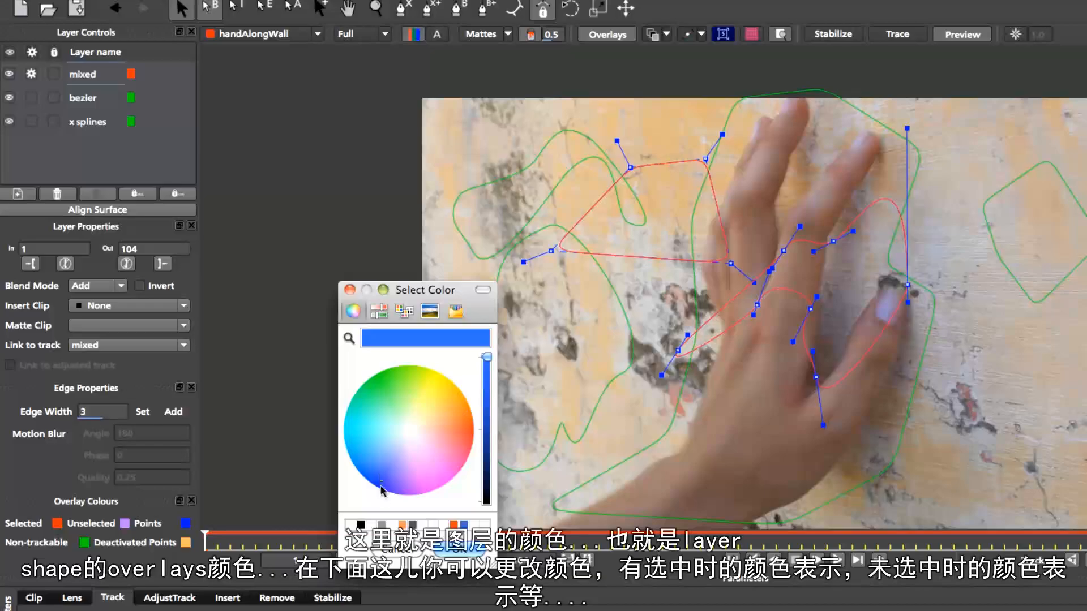
pyautogui.click(456, 551)
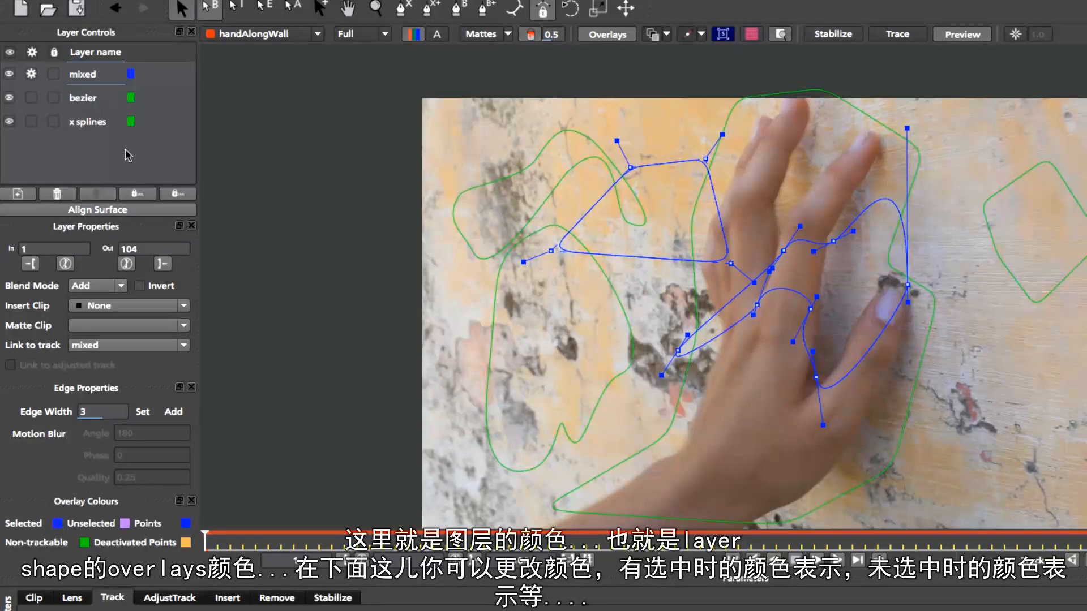
# Select the bezier layer and set the Unselected overlay colour to green
pyautogui.click(101, 100)
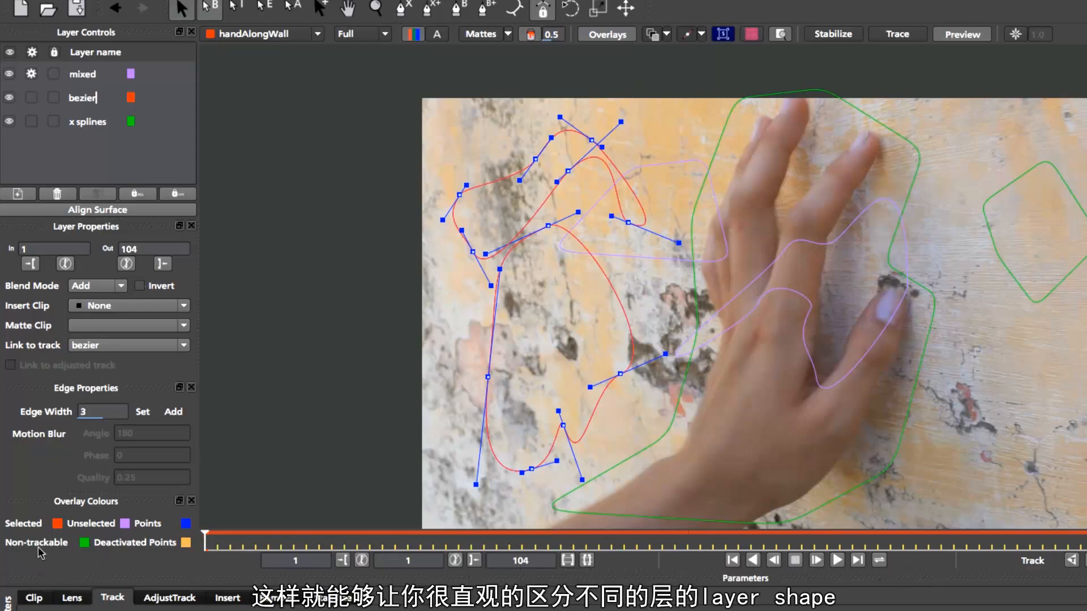
pyautogui.click(125, 523)
pyautogui.click(403, 385)
pyautogui.click(459, 549)
pyautogui.click(100, 124)
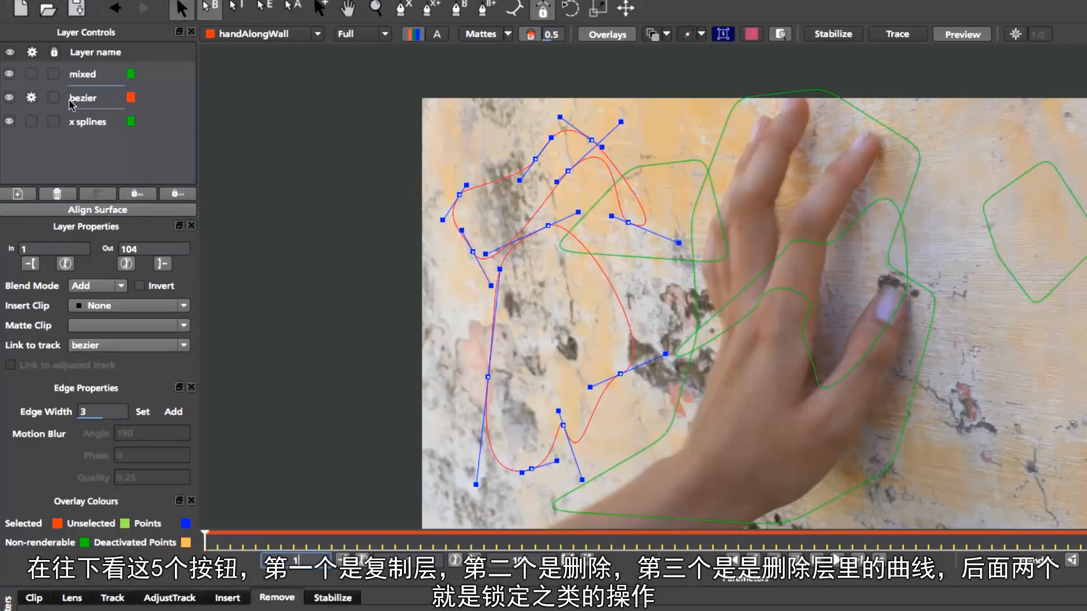
# Delete a selected shape from the bezier layer, then undo the deletion
pyautogui.click(488, 376)
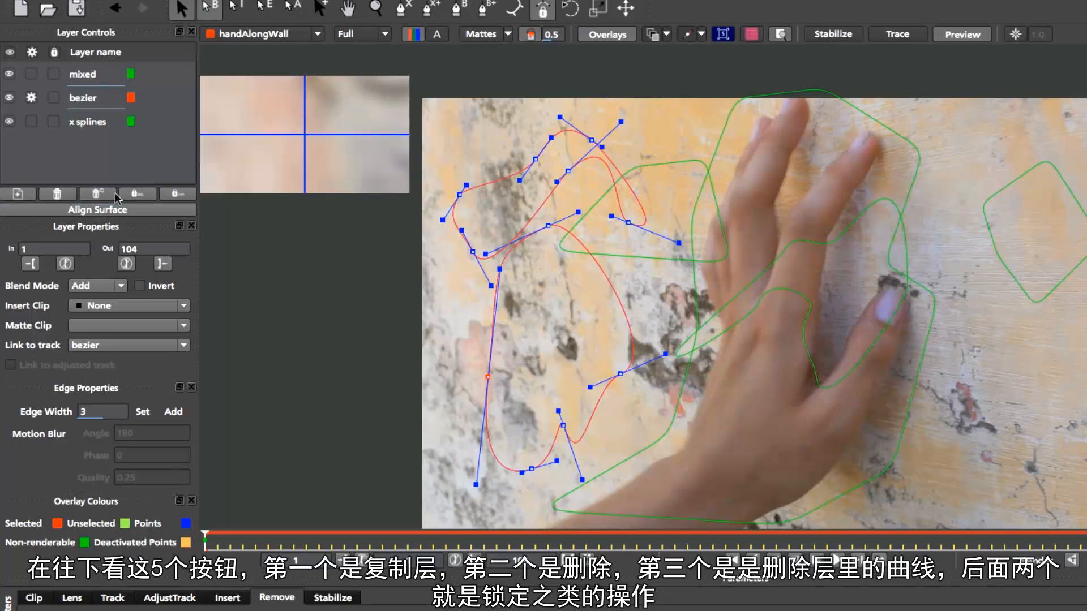
pyautogui.click(98, 193)
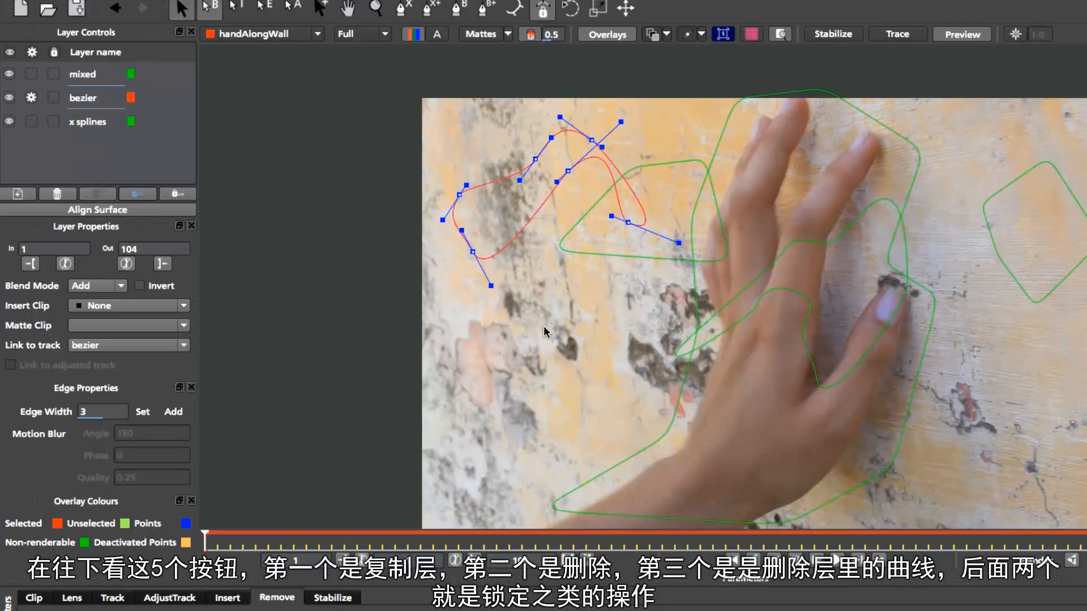
pyautogui.hotkey('ctrl', 'z')
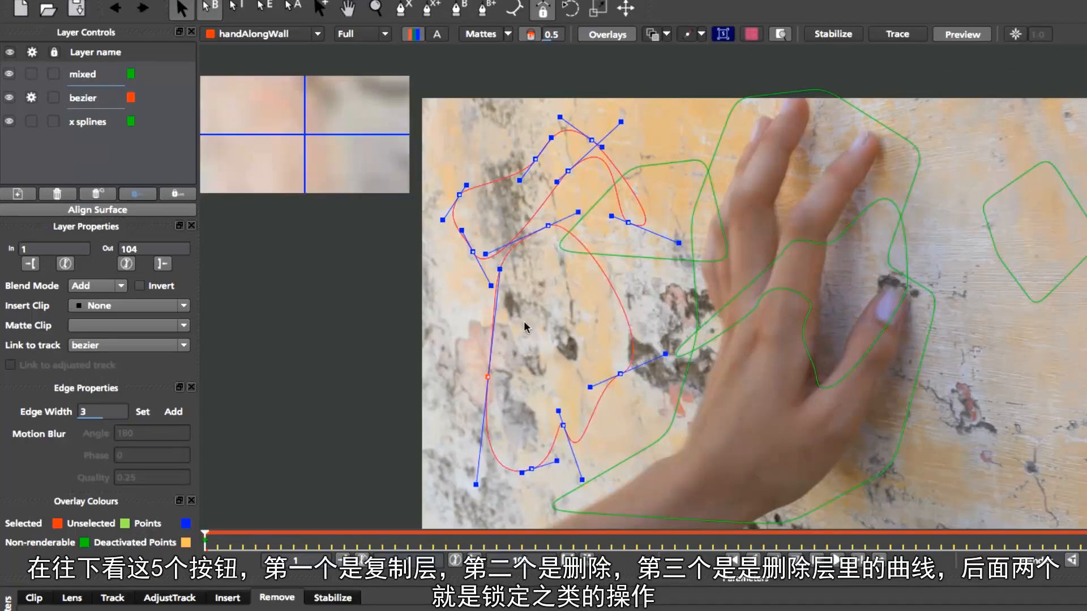
# Toggle the lock buttons under the layer list for the bezier layer's shapes
pyautogui.click(138, 196)
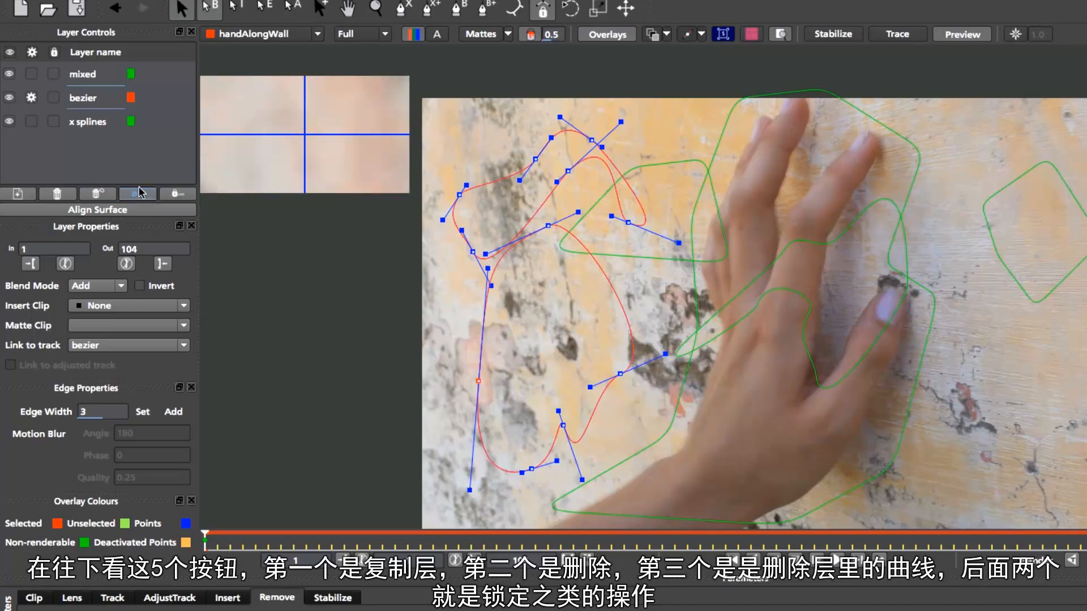
pyautogui.click(138, 193)
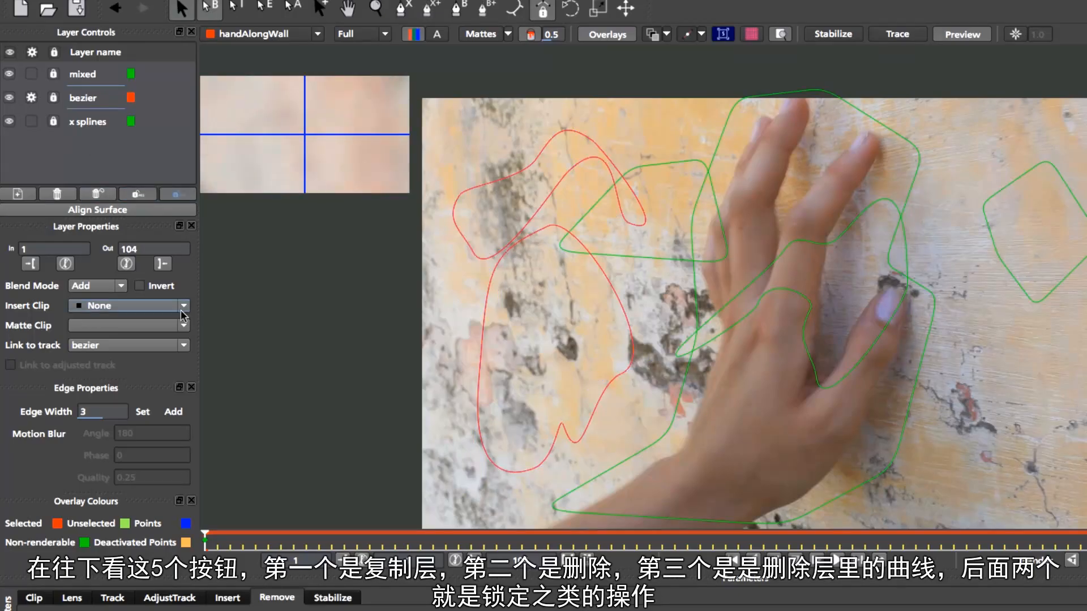
pyautogui.click(178, 195)
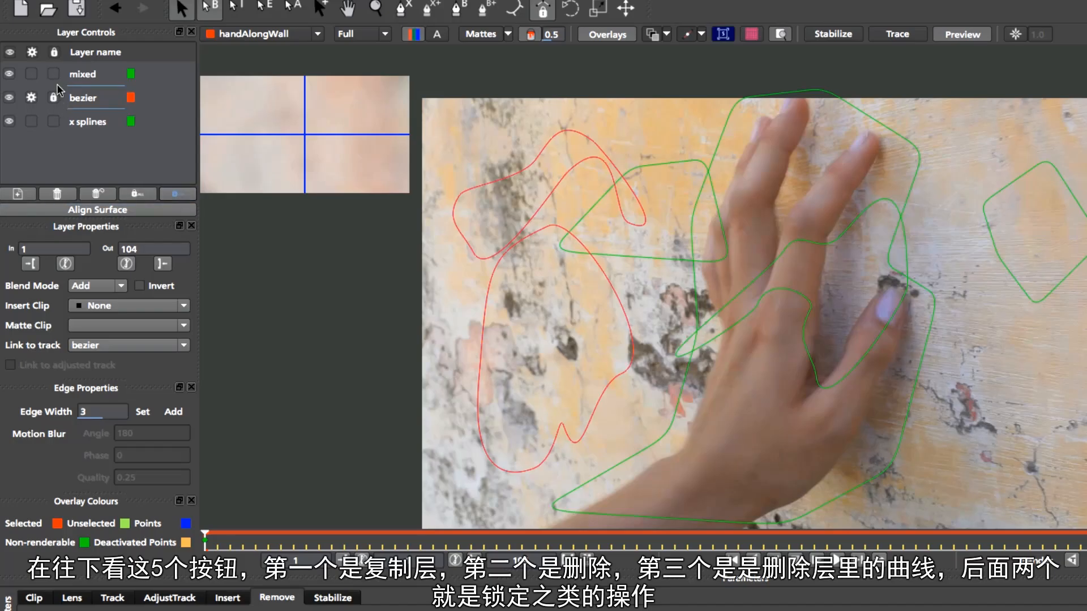
pyautogui.click(139, 194)
pyautogui.click(175, 194)
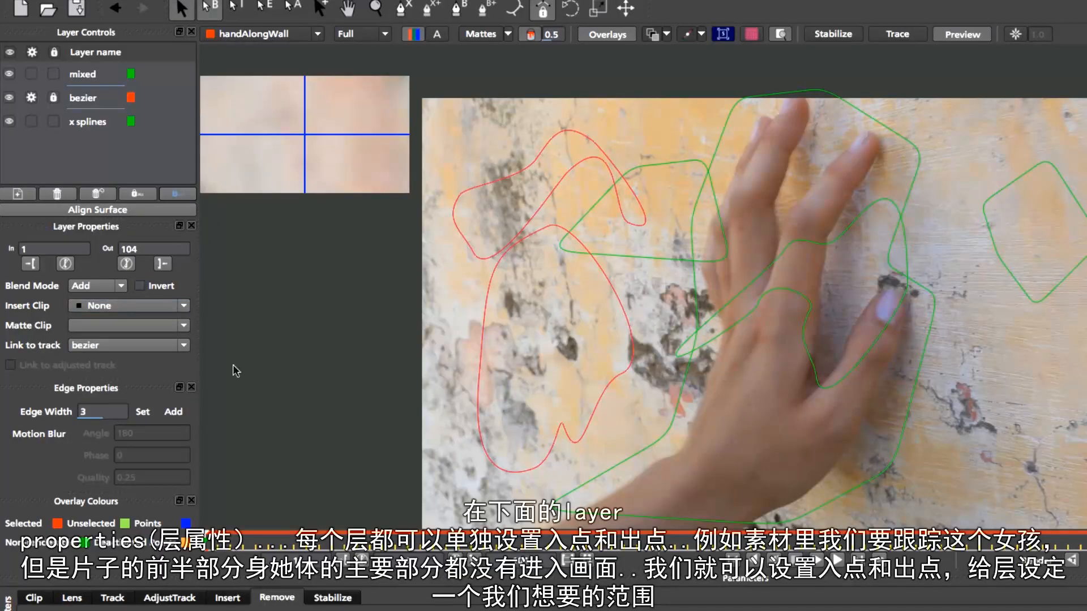
# Hide all three layers
pyautogui.moveTo(218, 535)
pyautogui.mouseDown()
pyautogui.moveTo(254, 537)
pyautogui.moveTo(207, 537)
pyautogui.mouseUp()
pyautogui.click(9, 74)
pyautogui.click(10, 98)
pyautogui.click(9, 121)
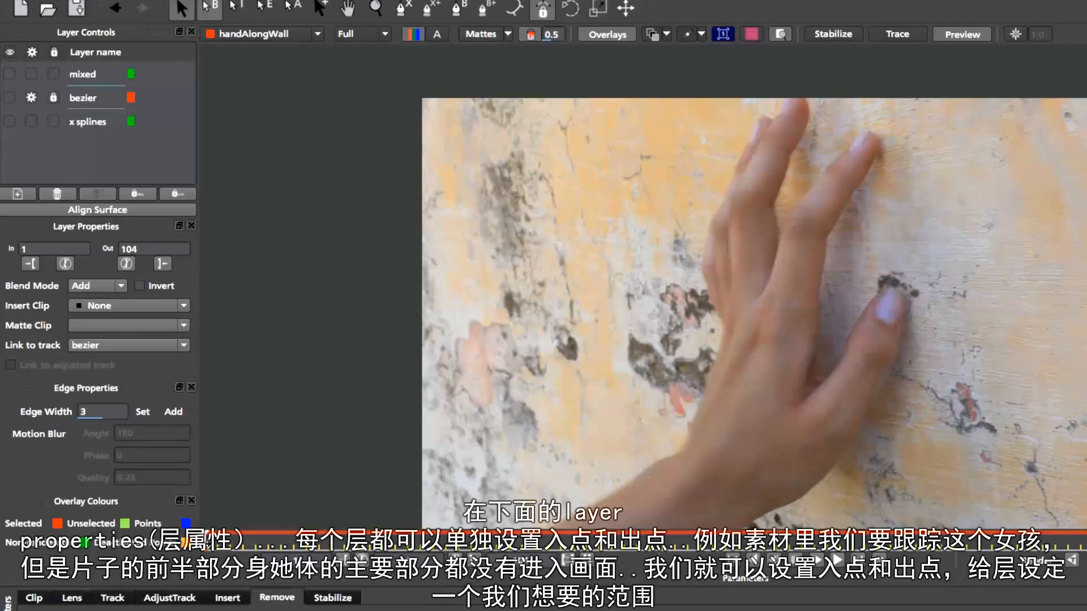
# Scrub through the clip to examine the footage
pyautogui.moveTo(209, 539); pyautogui.dragTo(890, 543)
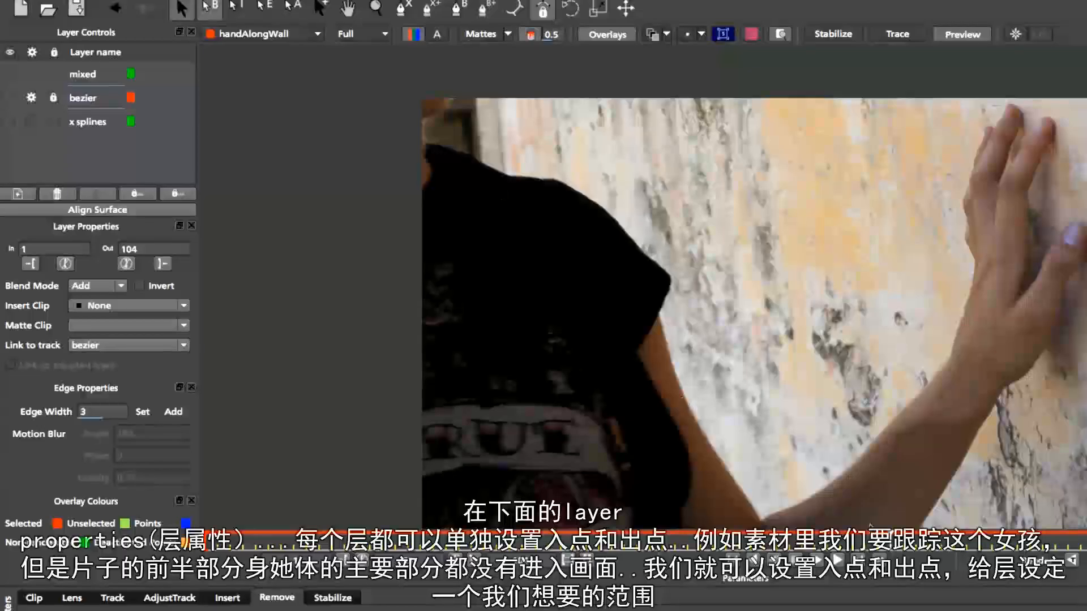
pyautogui.moveTo(890, 539); pyautogui.dragTo(837, 537)
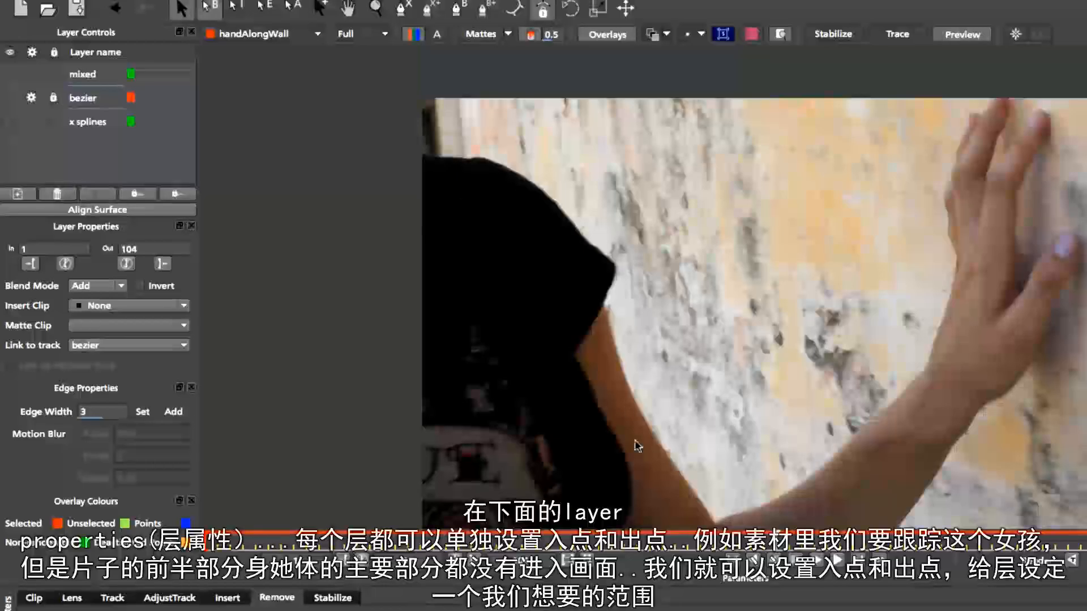
pyautogui.moveTo(426, 520); pyautogui.dragTo(218, 531)
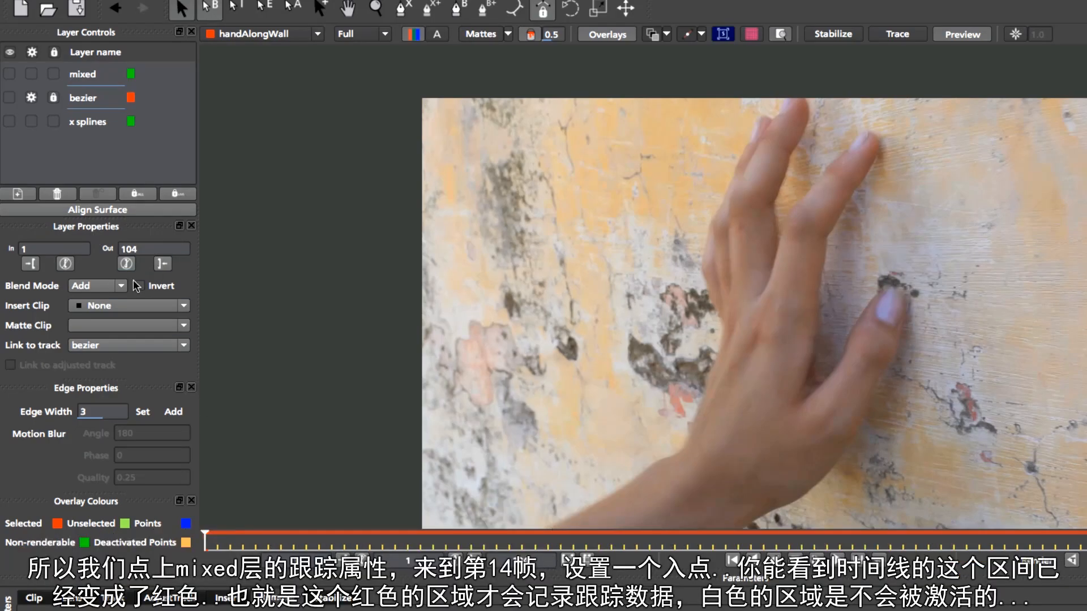
# Show the mixed layer and set the layer's in and out points to frames 14 and 32
pyautogui.click(9, 73)
pyautogui.click(53, 74)
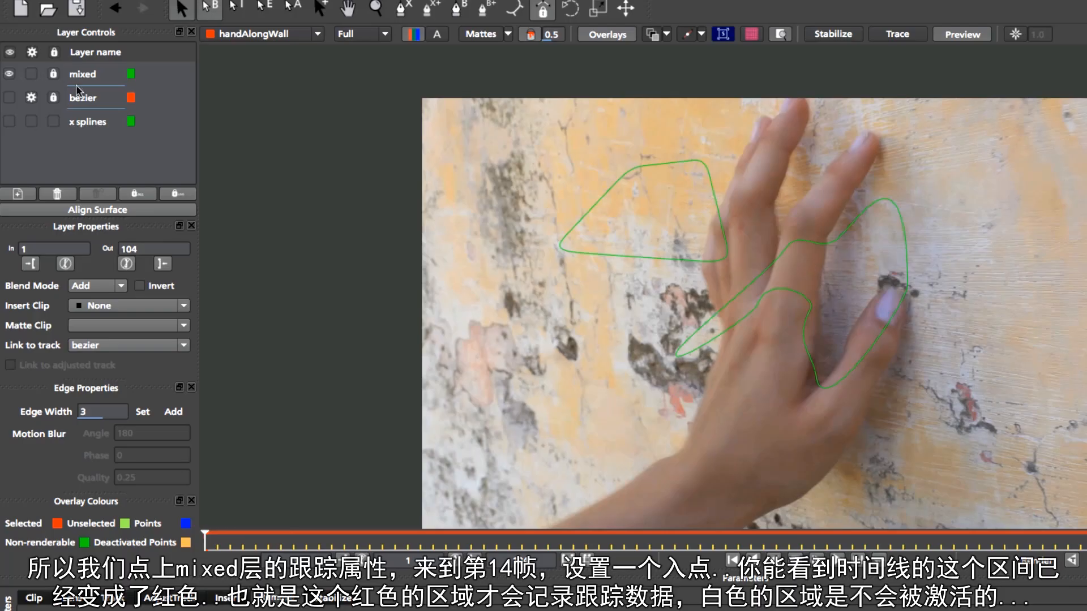
pyautogui.moveTo(207, 538); pyautogui.dragTo(369, 538)
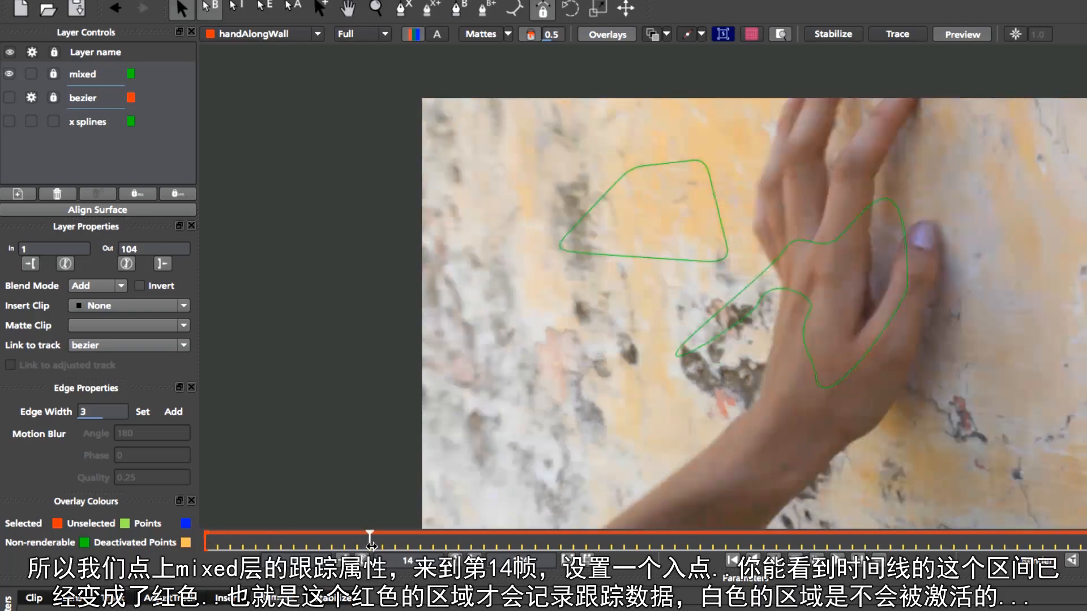
pyautogui.click(30, 263)
pyautogui.moveTo(370, 540); pyautogui.dragTo(598, 540)
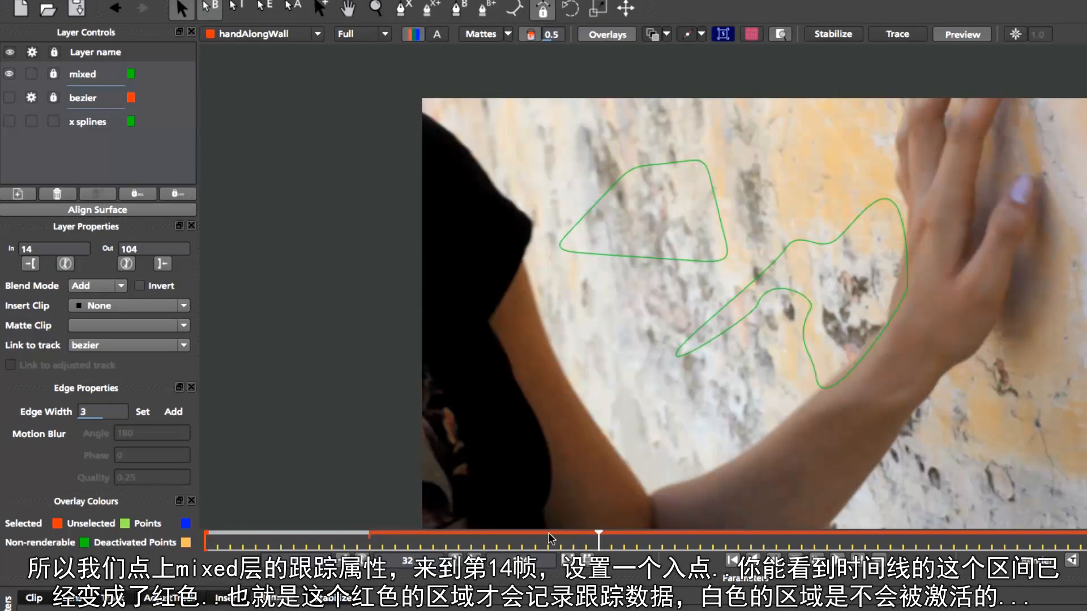
pyautogui.click(161, 264)
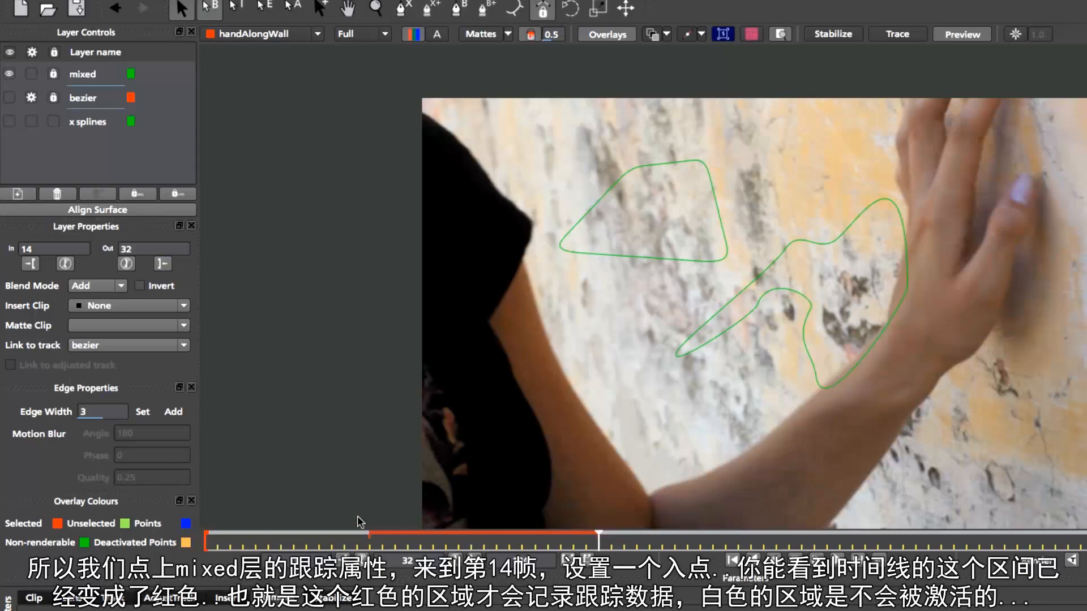
# Reset the layer's in and out points to the full clip range
pyautogui.moveTo(597, 536); pyautogui.dragTo(371, 535)
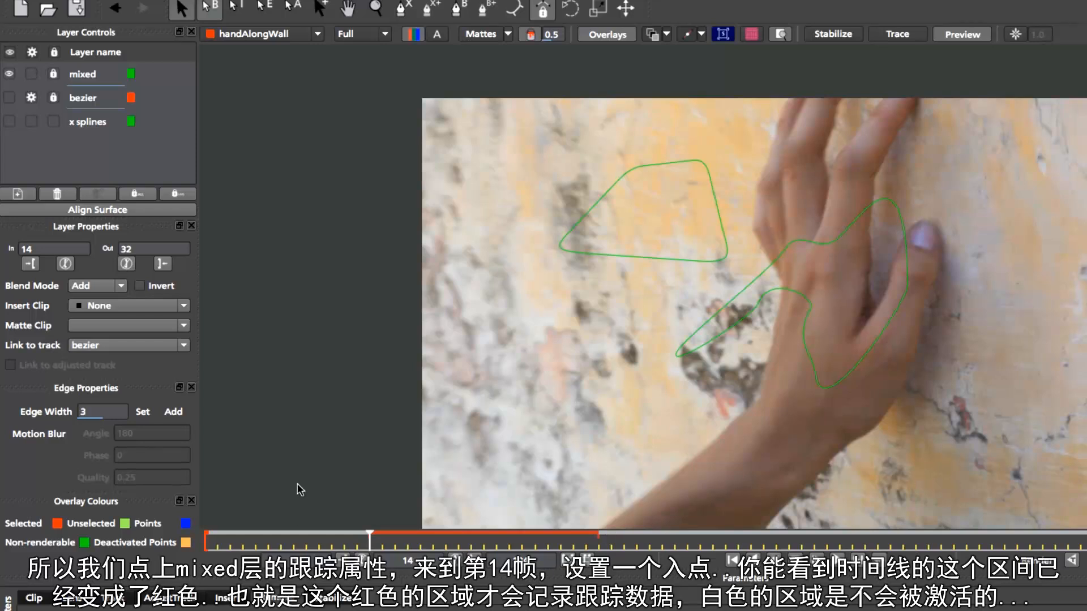
pyautogui.moveTo(370, 540); pyautogui.dragTo(648, 527)
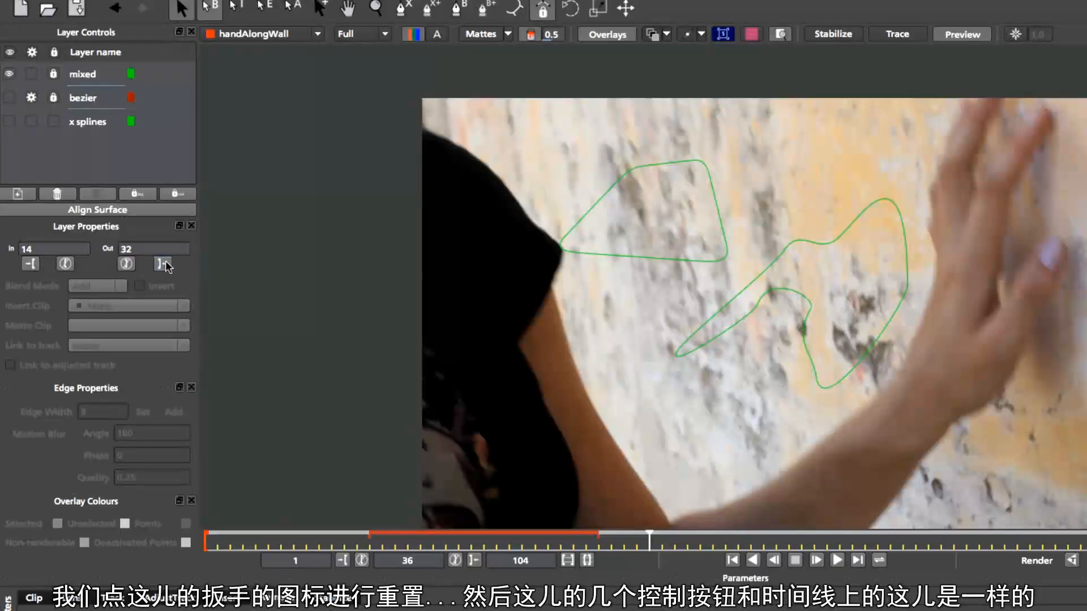
pyautogui.click(65, 263)
pyautogui.click(125, 264)
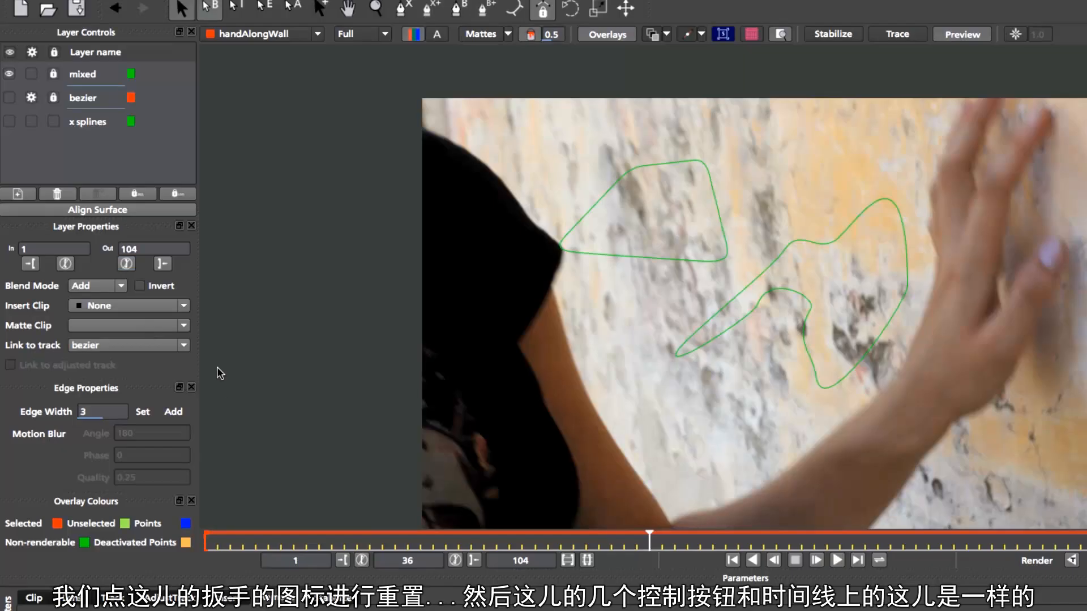
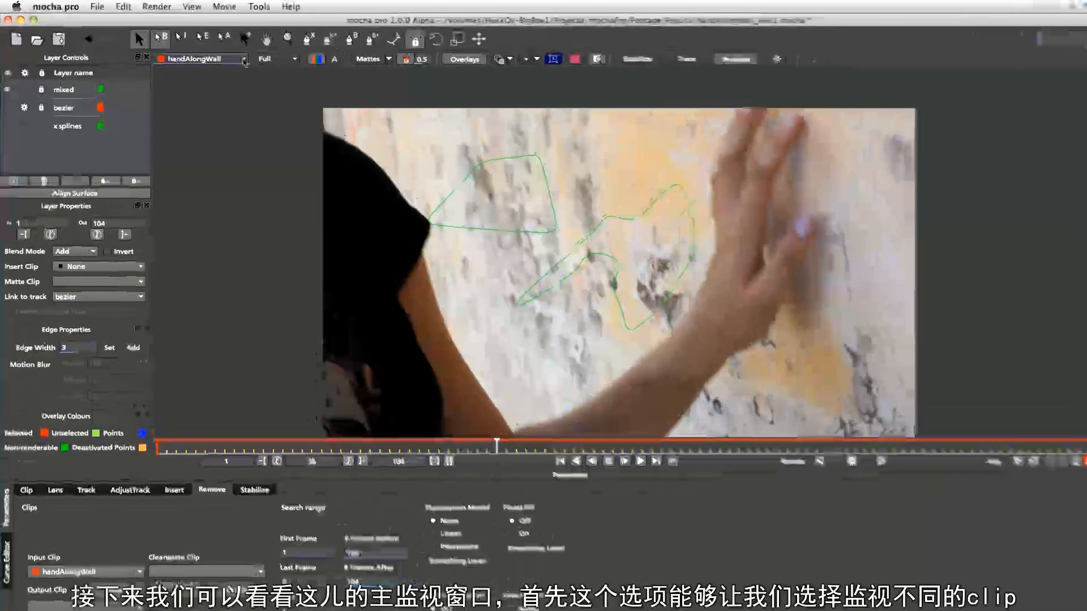
# Switch the viewer from the handAlongWall clip to the matte for the x splines layer
pyautogui.click(162, 52)
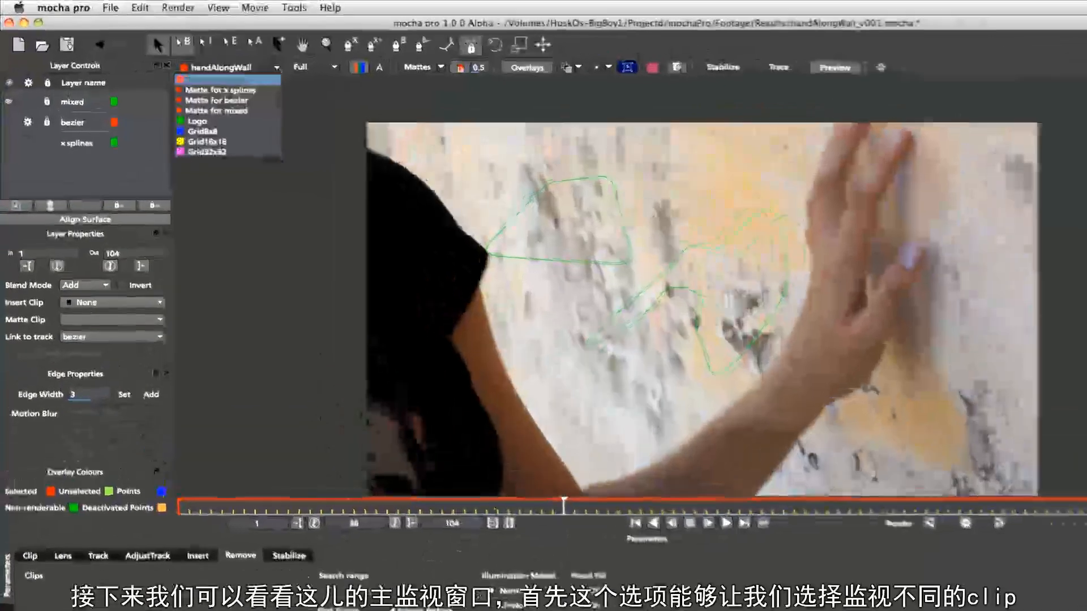
pyautogui.click(267, 137)
pyautogui.click(283, 69)
pyautogui.click(282, 83)
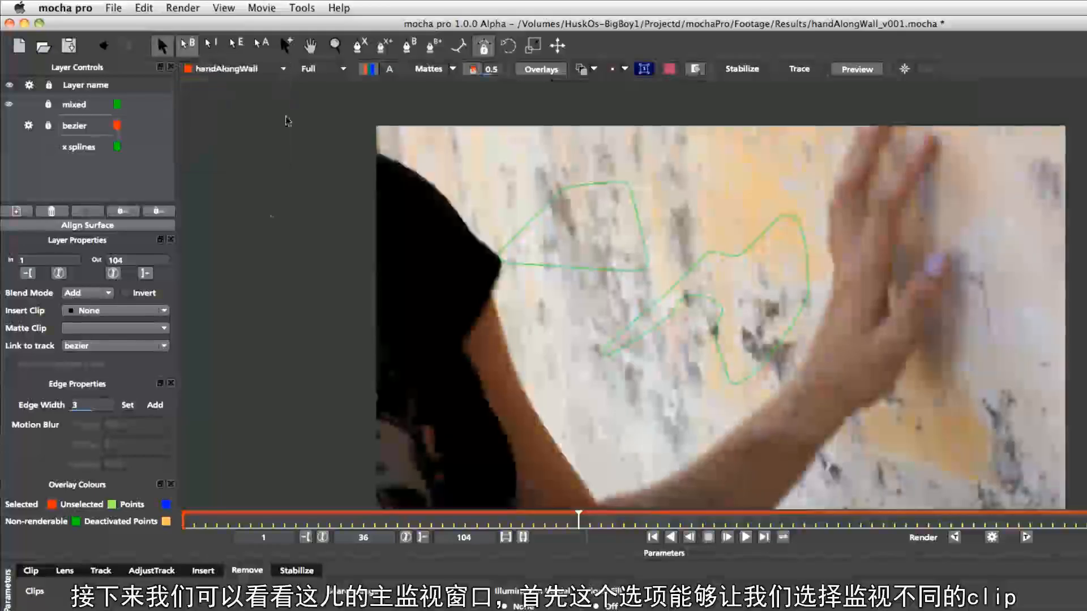
pyautogui.click(283, 69)
pyautogui.click(281, 93)
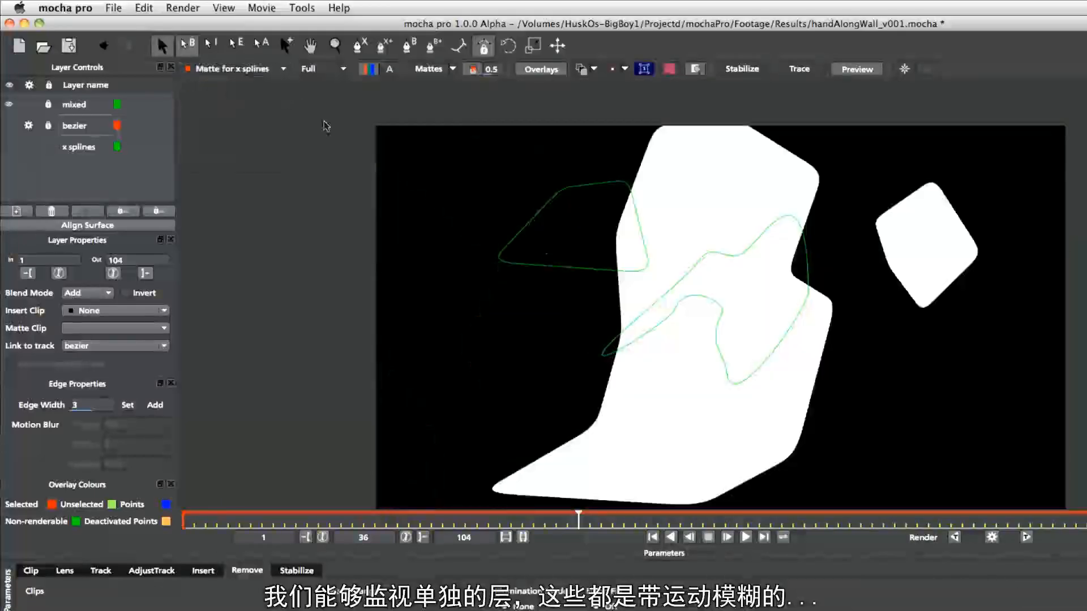
# View the bezier and mixed layer mattes in turn, then return the viewer to handAlongWall
pyautogui.click(283, 69)
pyautogui.click(281, 104)
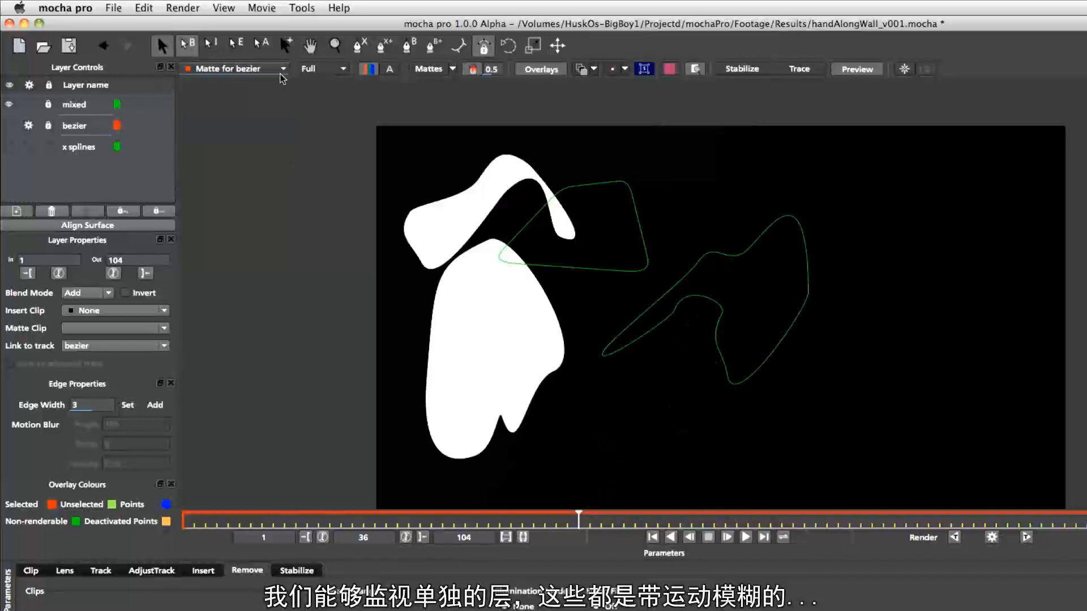
pyautogui.click(283, 69)
pyautogui.click(282, 113)
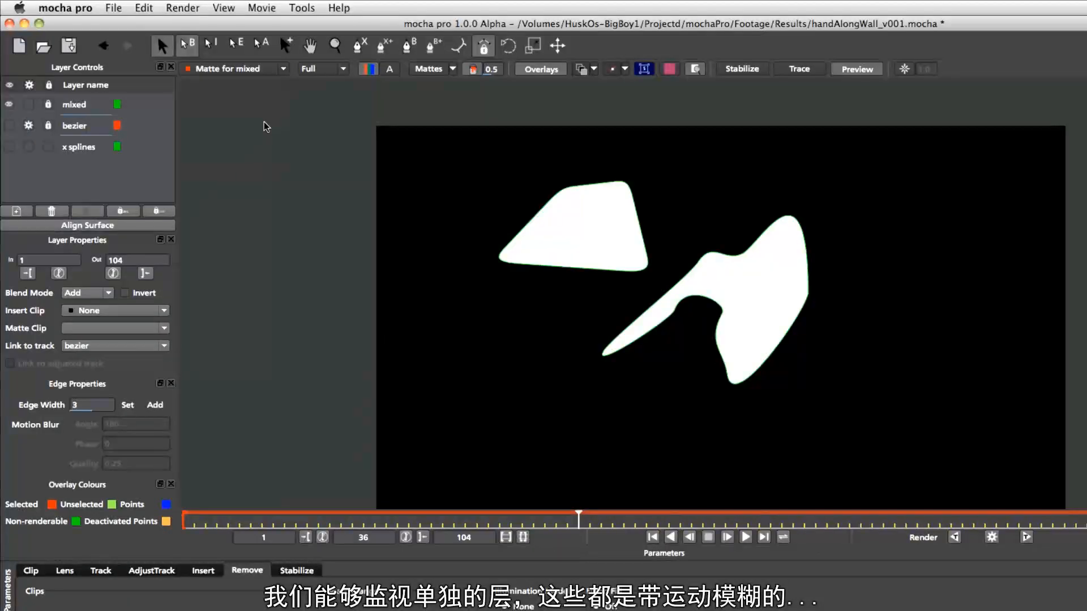
pyautogui.click(283, 69)
pyautogui.click(281, 83)
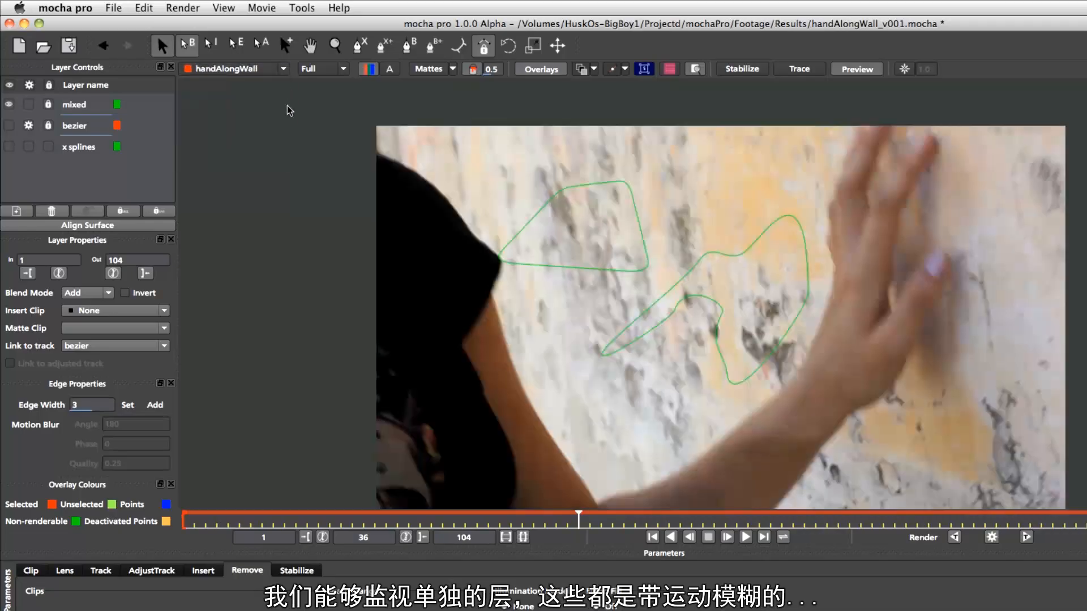
# Set the viewer's preview quality to Quarter
pyautogui.click(342, 70)
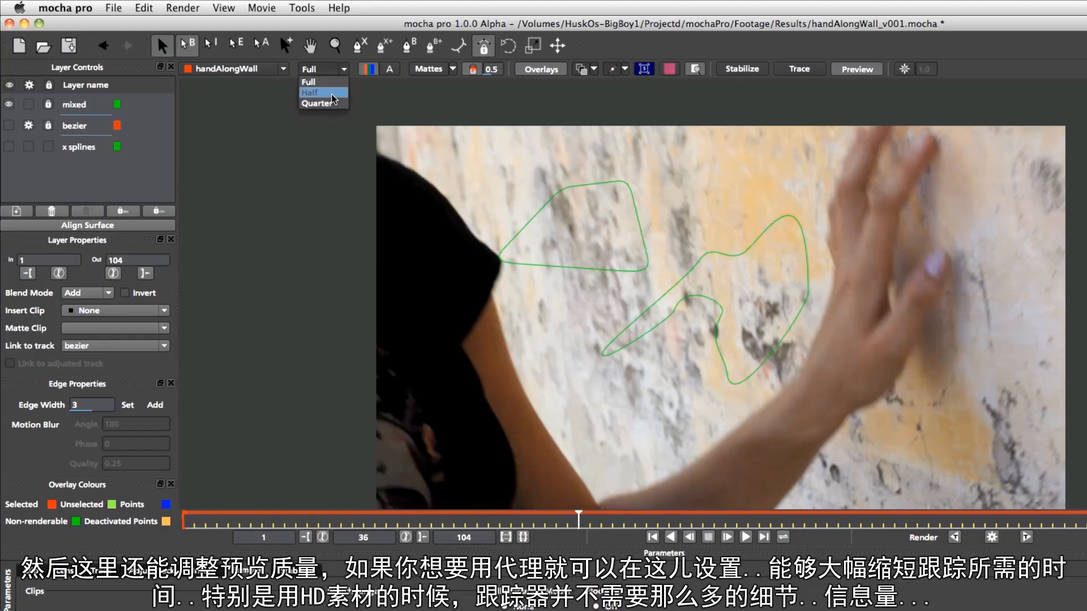
pyautogui.click(332, 93)
pyautogui.click(338, 69)
pyautogui.click(320, 103)
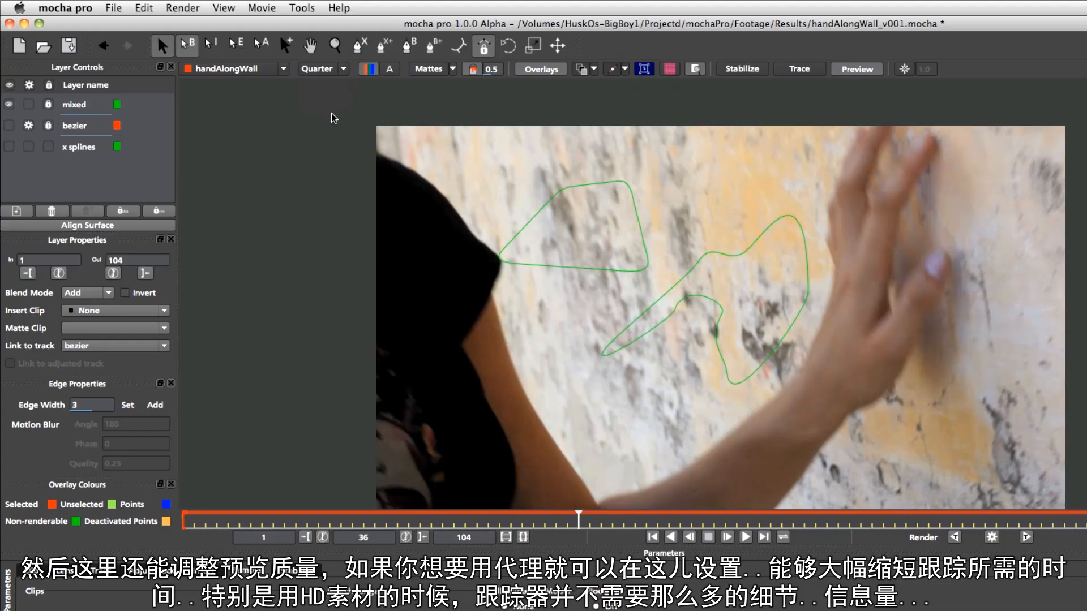
# Move the playhead forward to frame 53
pyautogui.moveTo(575, 525); pyautogui.dragTo(590, 524)
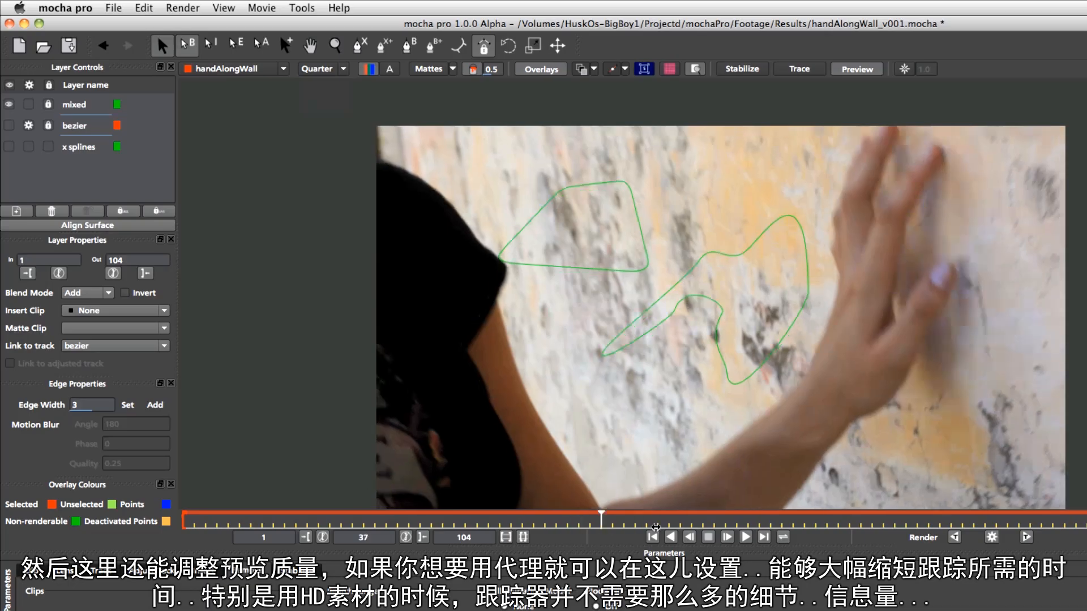
pyautogui.click(769, 518)
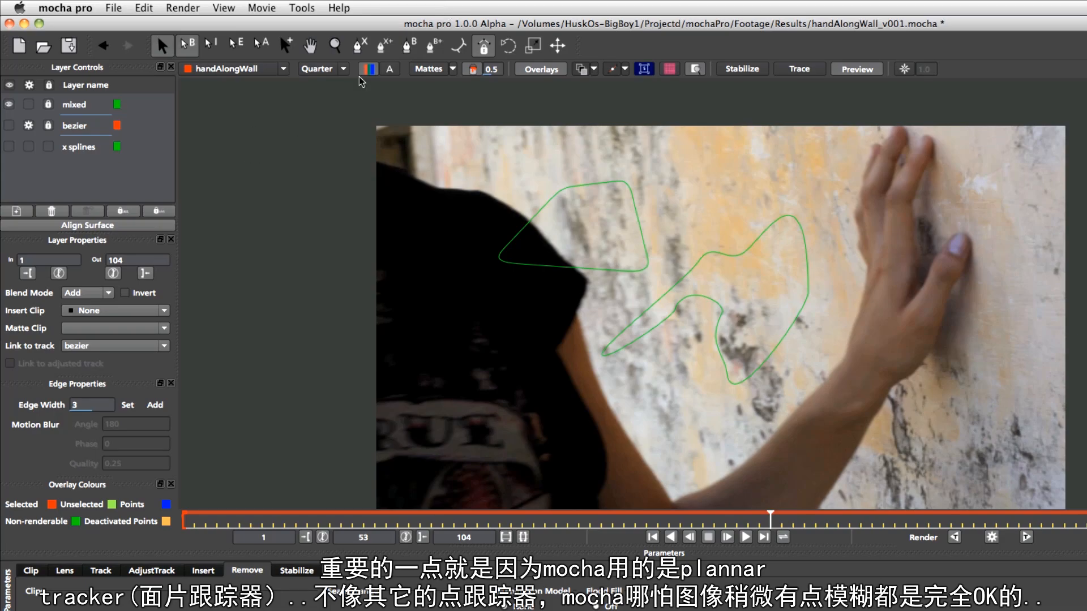
# Set the viewer's preview quality back to Full
pyautogui.click(341, 69)
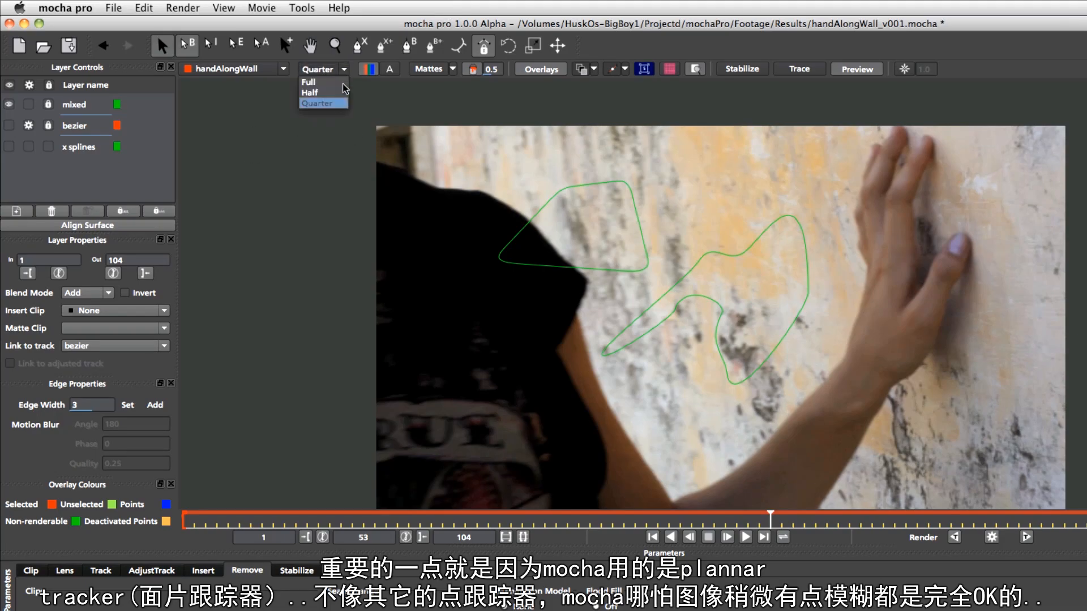
pyautogui.click(330, 93)
pyautogui.click(344, 70)
pyautogui.click(309, 82)
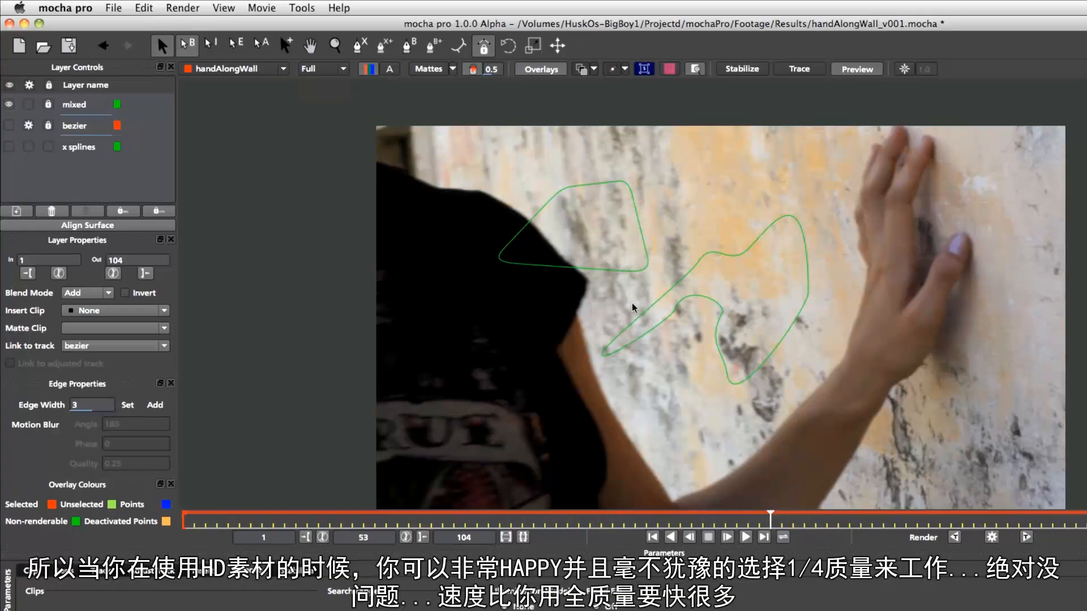
pyautogui.click(320, 69)
pyautogui.click(333, 96)
pyautogui.click(342, 69)
pyautogui.click(334, 82)
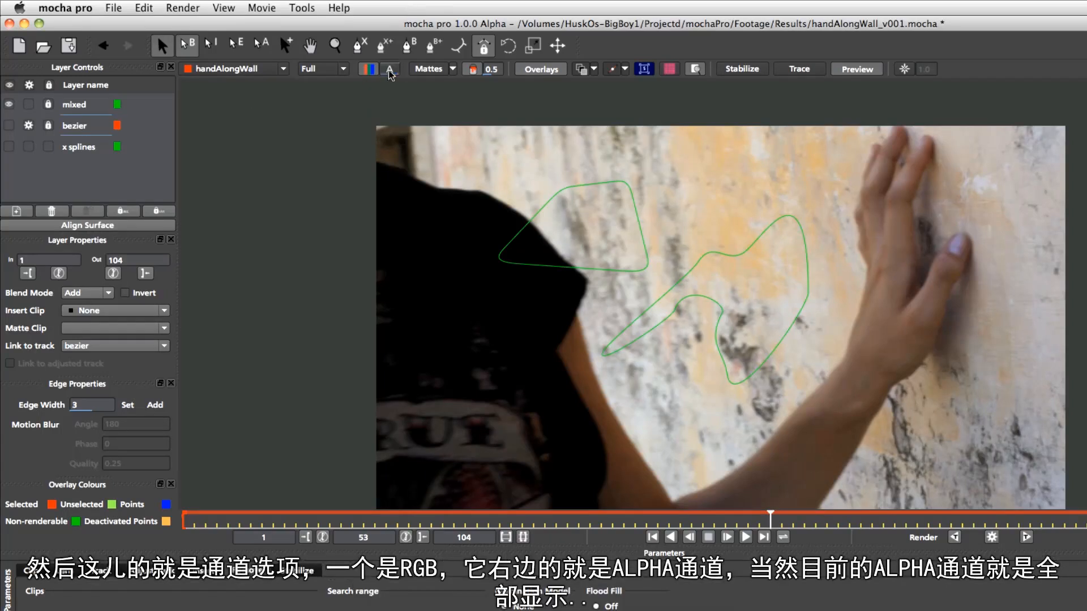
# Toggle the RGB channel display off and back on
pyautogui.click(369, 70)
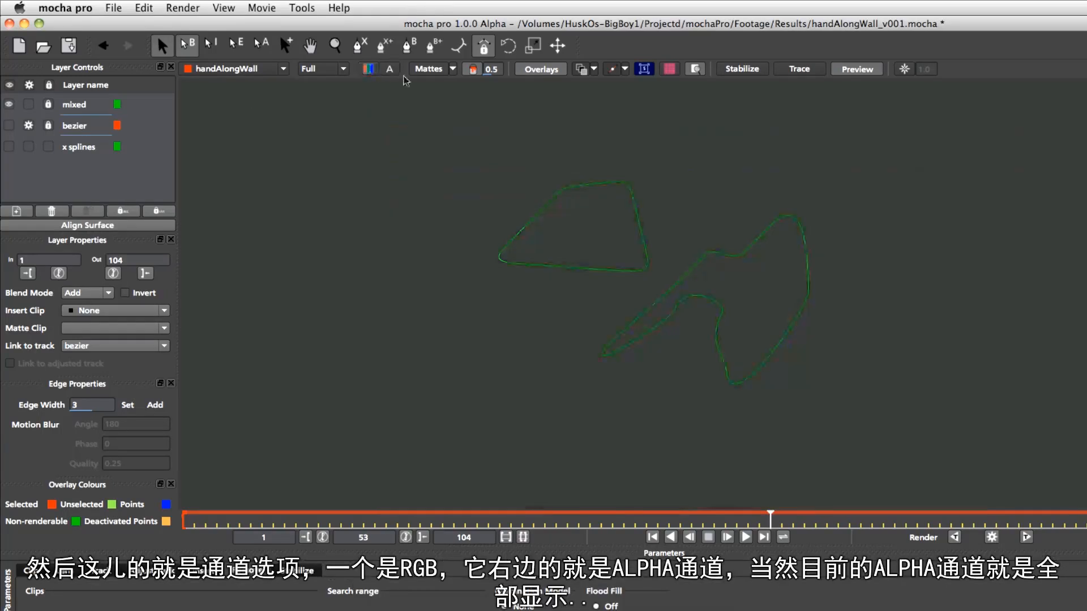
pyautogui.click(373, 71)
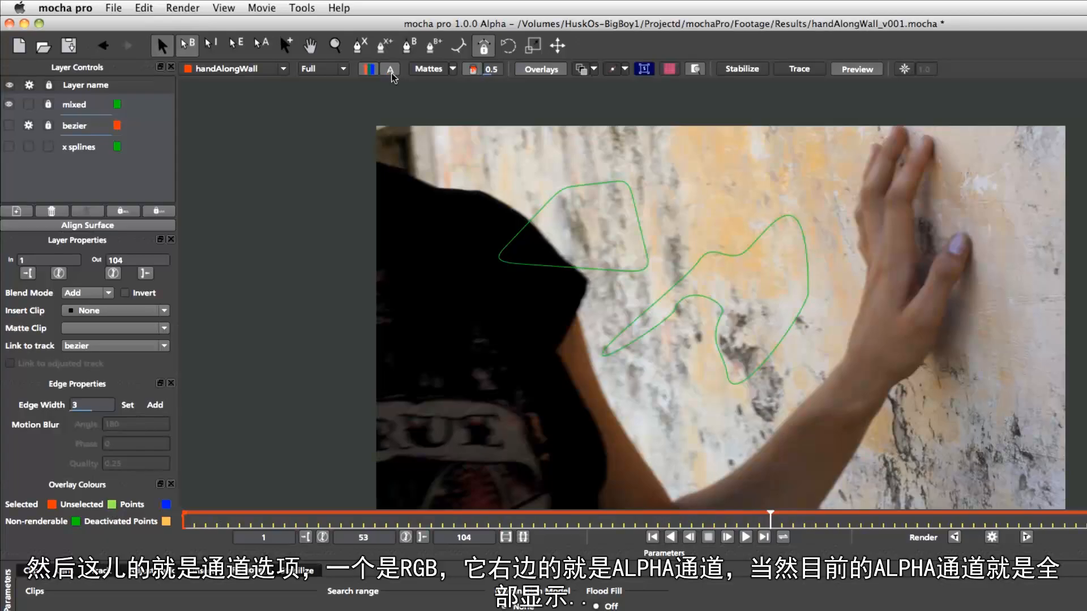
# Make the bezier and x splines layers visible again
pyautogui.click(9, 125)
pyautogui.click(9, 147)
# Switch the viewer to the alpha channel and then back to RGB
pyautogui.click(396, 70)
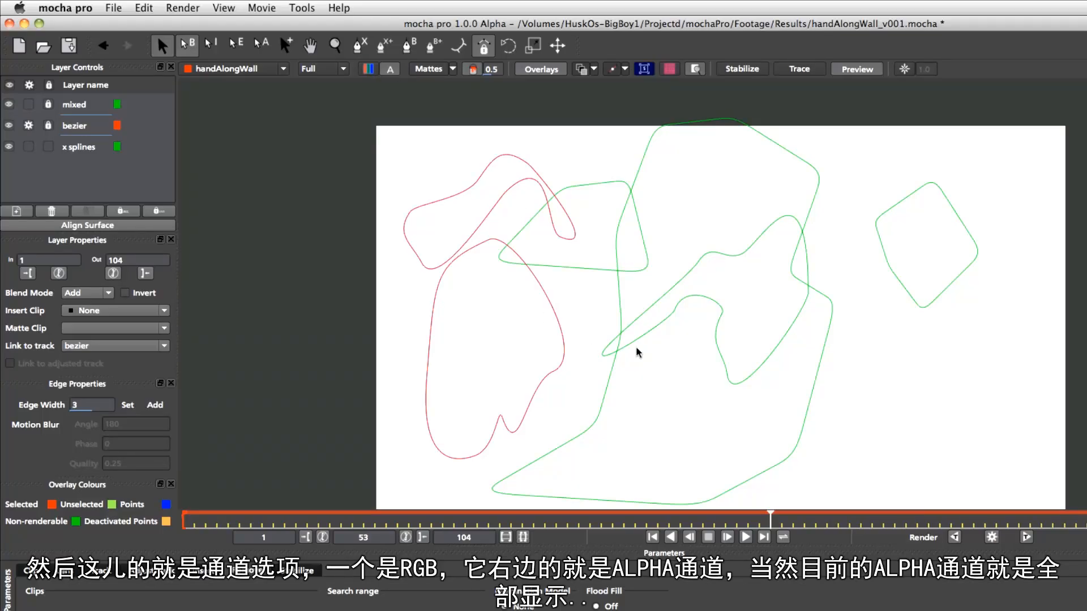
pyautogui.click(368, 70)
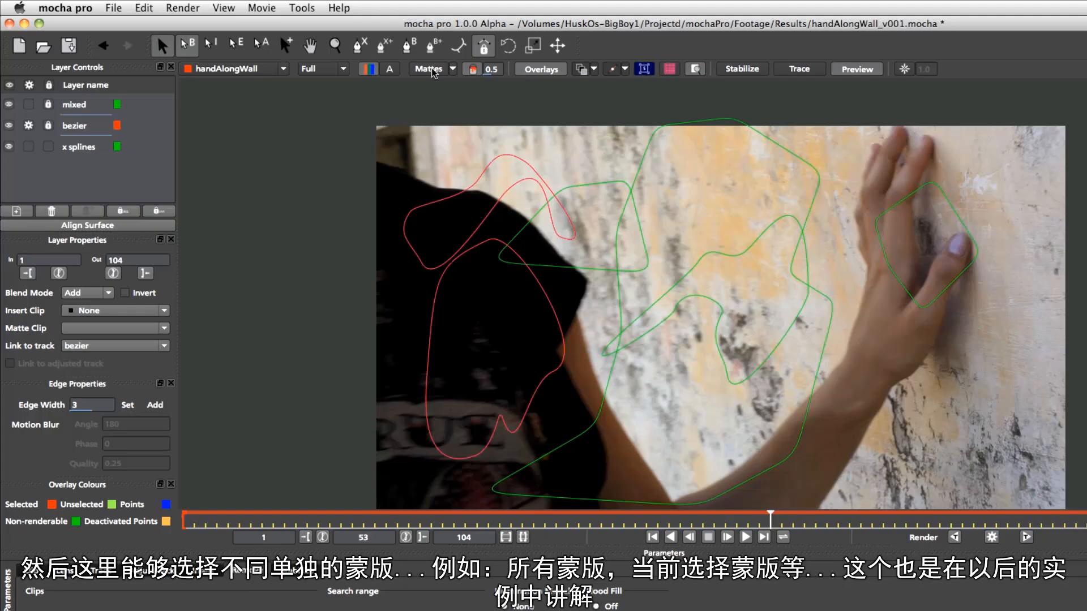
# Turn on matte display in the viewer with Selected mattes
pyautogui.click(470, 73)
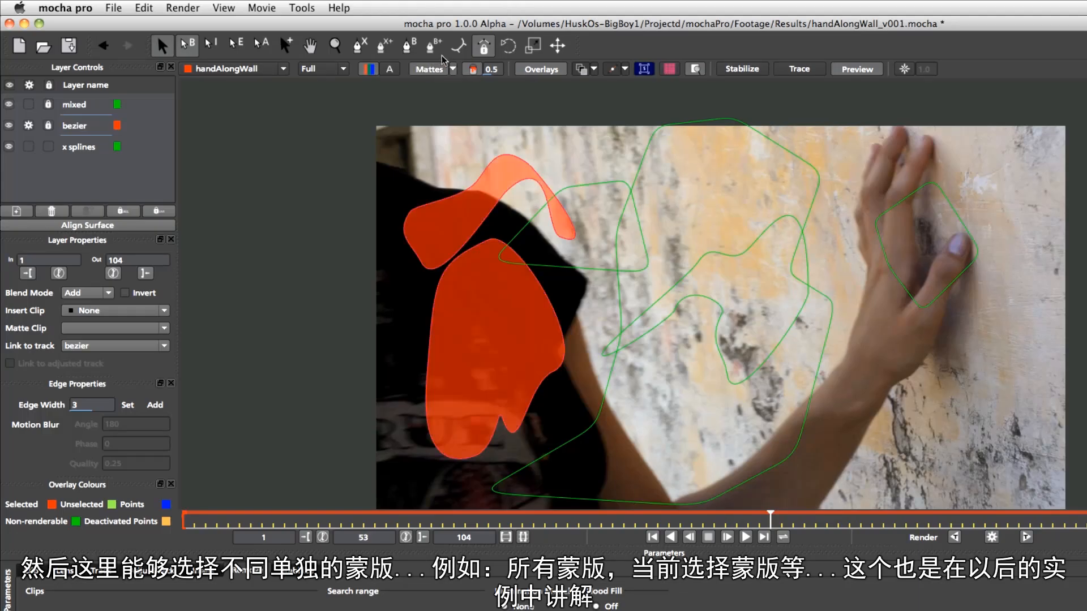
pyautogui.click(435, 70)
pyautogui.click(436, 72)
pyautogui.click(436, 72)
pyautogui.click(438, 72)
pyautogui.click(441, 72)
pyautogui.click(441, 72)
pyautogui.click(453, 70)
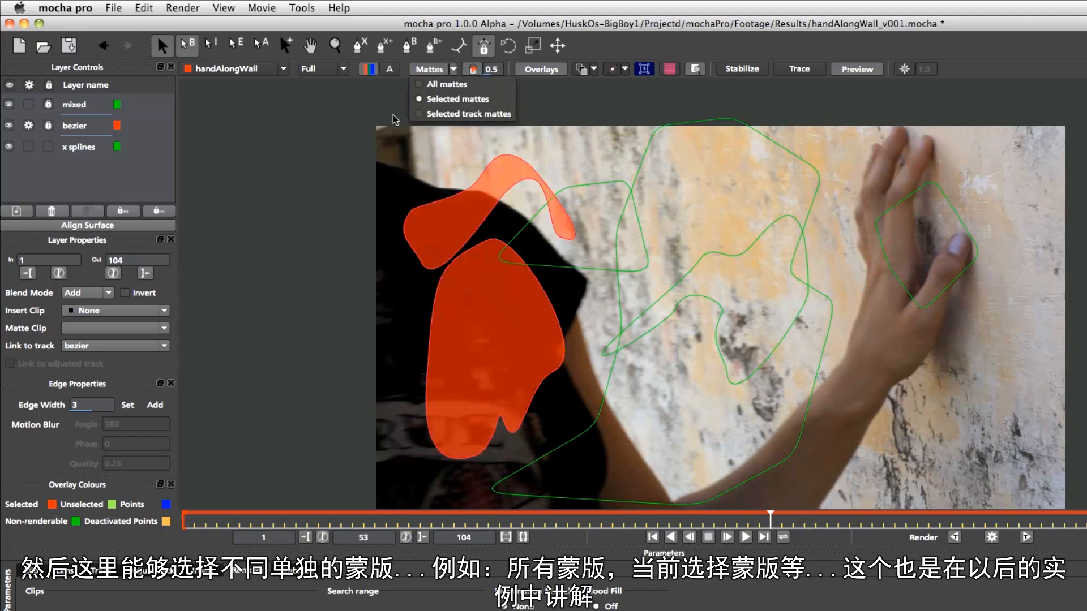
pyautogui.click(487, 94)
# Show all mattes in the viewer, then restore the display to Selected mattes
pyautogui.click(434, 71)
pyautogui.click(436, 71)
pyautogui.click(452, 70)
pyautogui.click(455, 81)
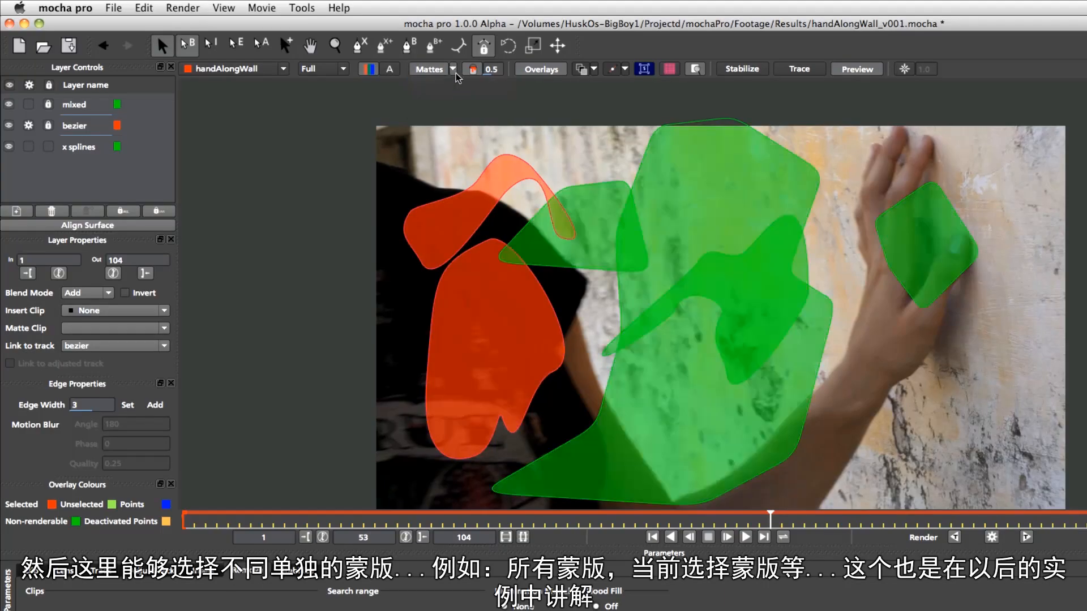
pyautogui.click(453, 71)
pyautogui.click(459, 98)
# Try the Selected track mattes and All mattes options for the matte display
pyautogui.click(454, 69)
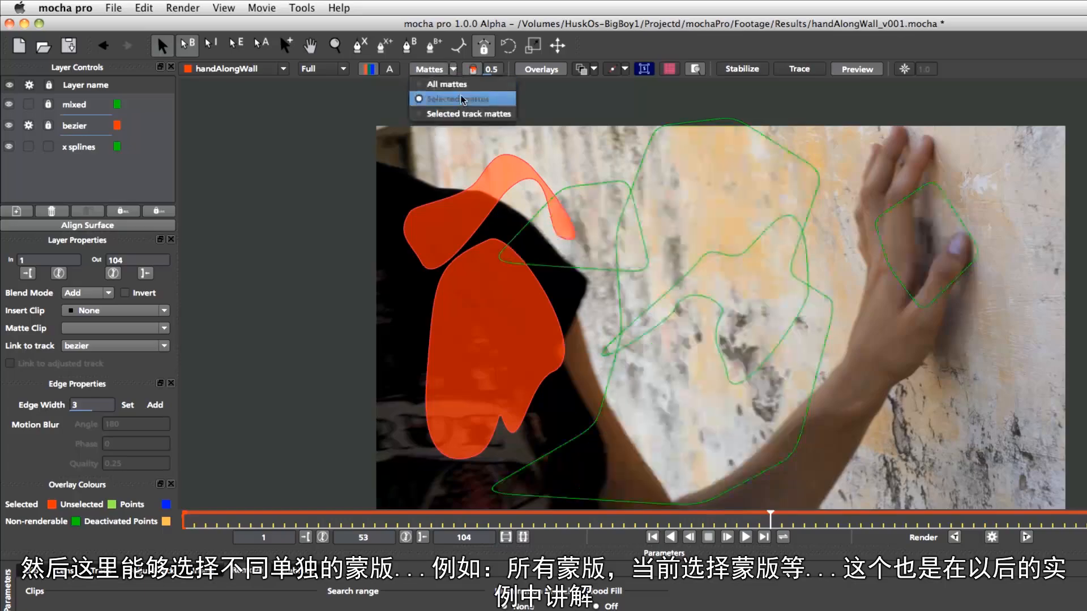
pyautogui.click(467, 114)
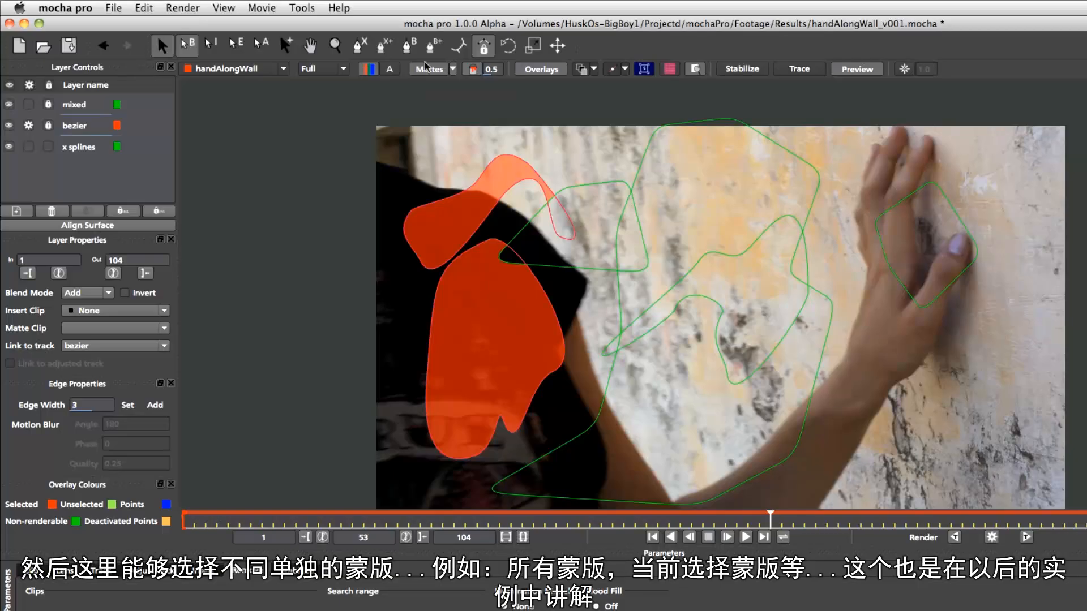
pyautogui.click(453, 69)
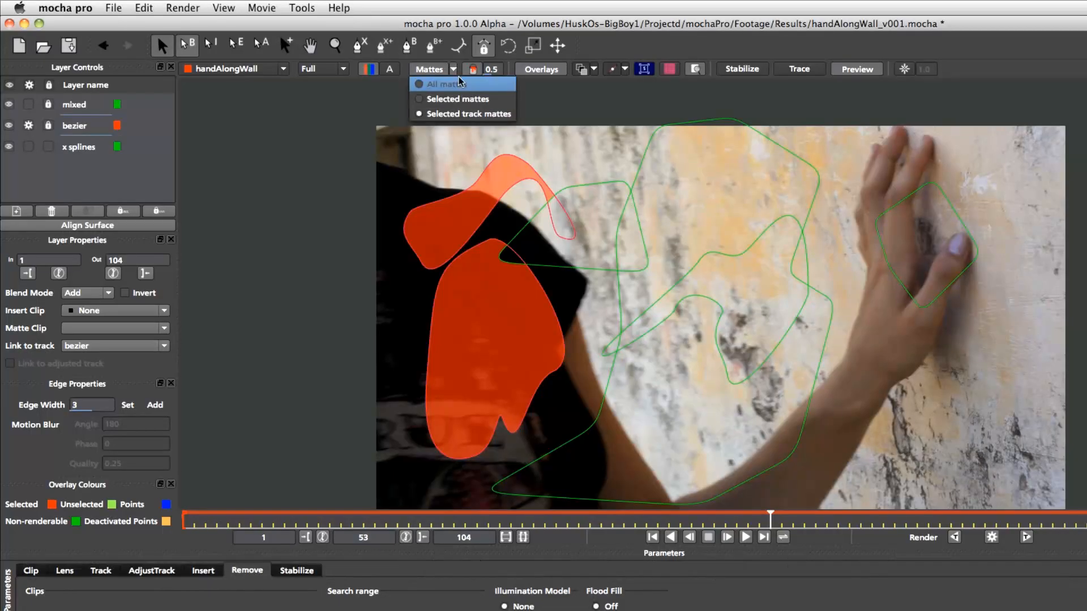
pyautogui.click(453, 85)
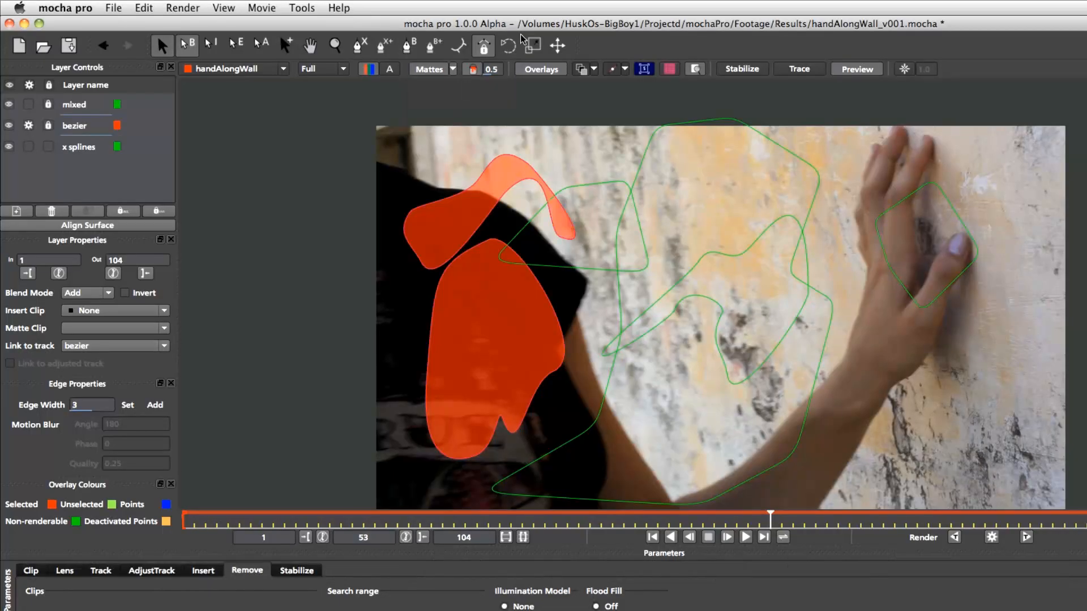
# Toggle clipping of the image outside the mattes on and off
pyautogui.click(472, 69)
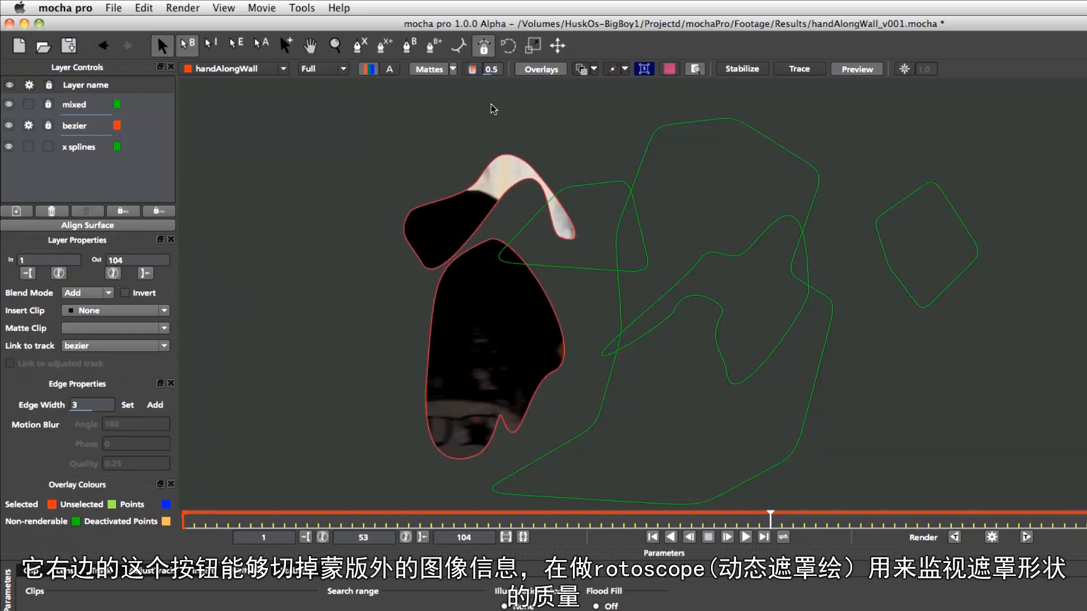
pyautogui.click(473, 70)
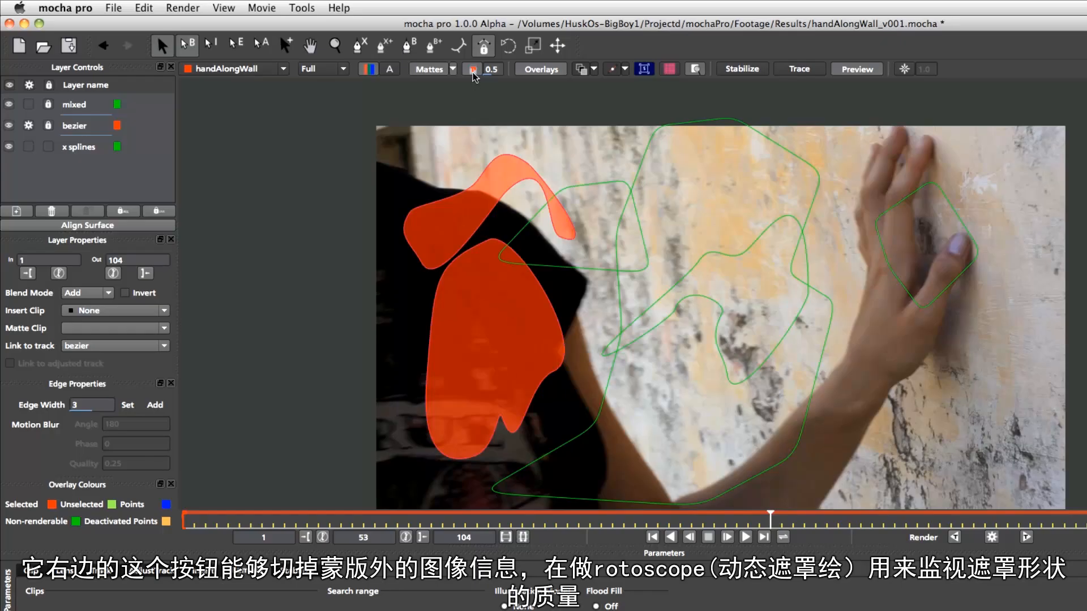
pyautogui.click(473, 73)
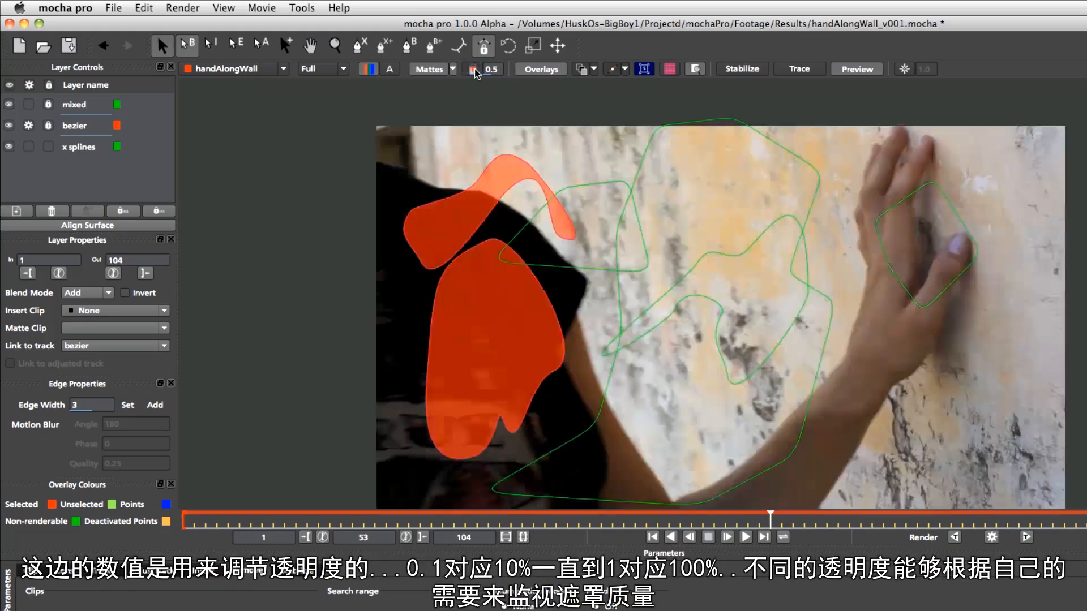
pyautogui.click(472, 68)
# Set the matte opacity to 1
pyautogui.moveTo(503, 56); pyautogui.dragTo(489, 137)
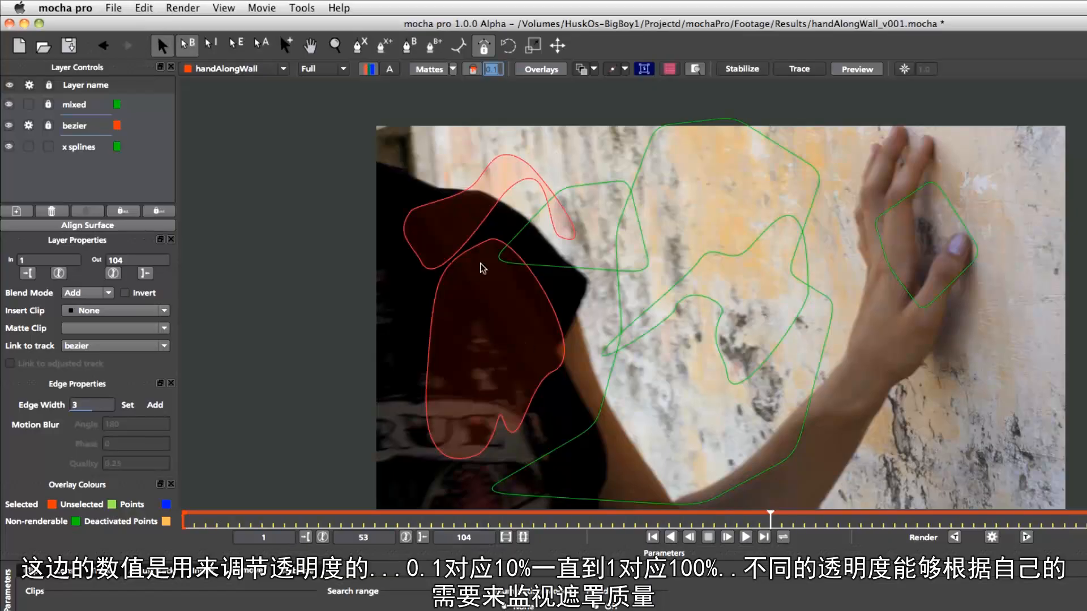
pyautogui.click(489, 69)
pyautogui.moveTo(507, 101); pyautogui.dragTo(491, 80)
pyautogui.write('1')
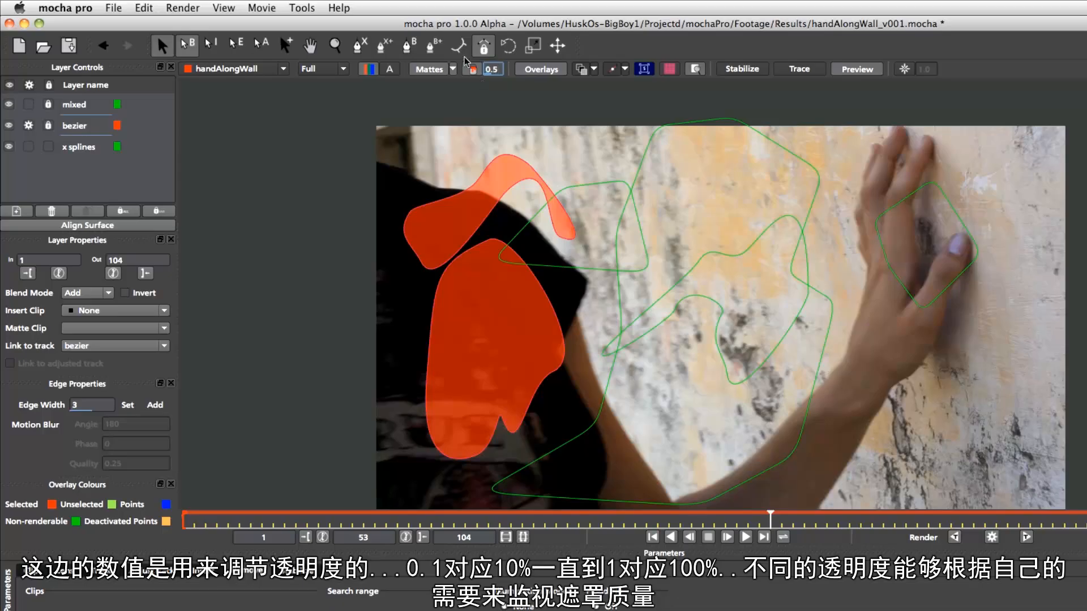
pyautogui.press('Return')
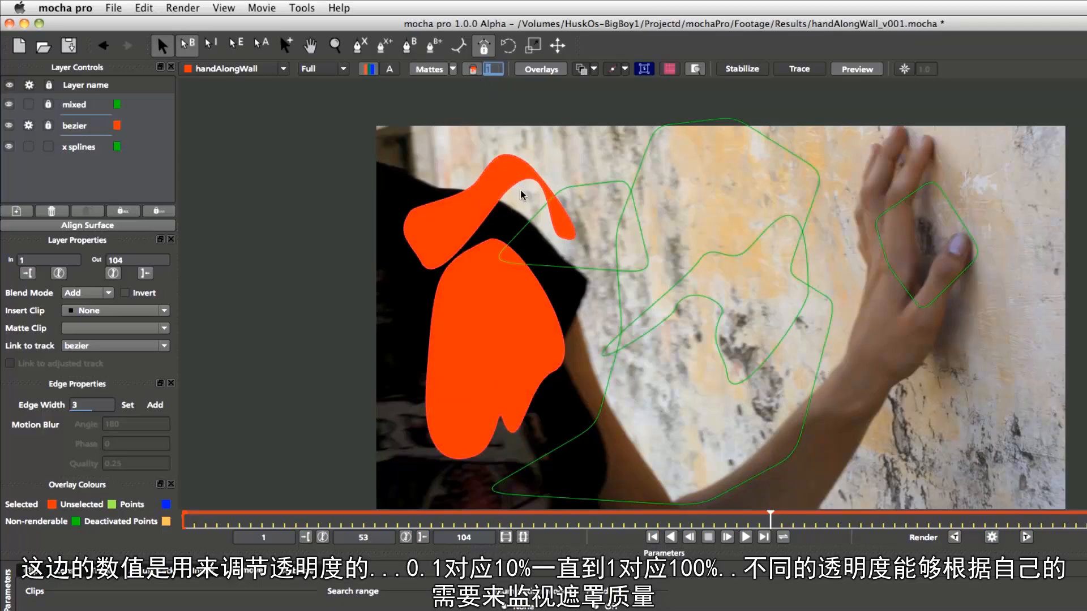
# Lower the matte opacity to 0.2 and preview it with clipping outside the mattes toggled on and off
pyautogui.moveTo(494, 65)
pyautogui.mouseDown()
pyautogui.moveTo(479, 135)
pyautogui.moveTo(495, 56)
pyautogui.moveTo(457, 92)
pyautogui.moveTo(469, 51)
pyautogui.moveTo(480, 97)
pyautogui.moveTo(487, 55)
pyautogui.moveTo(456, 76)
pyautogui.moveTo(521, 111)
pyautogui.moveTo(536, 92)
pyautogui.moveTo(497, 68)
pyautogui.moveTo(500, 58)
pyautogui.mouseUp()
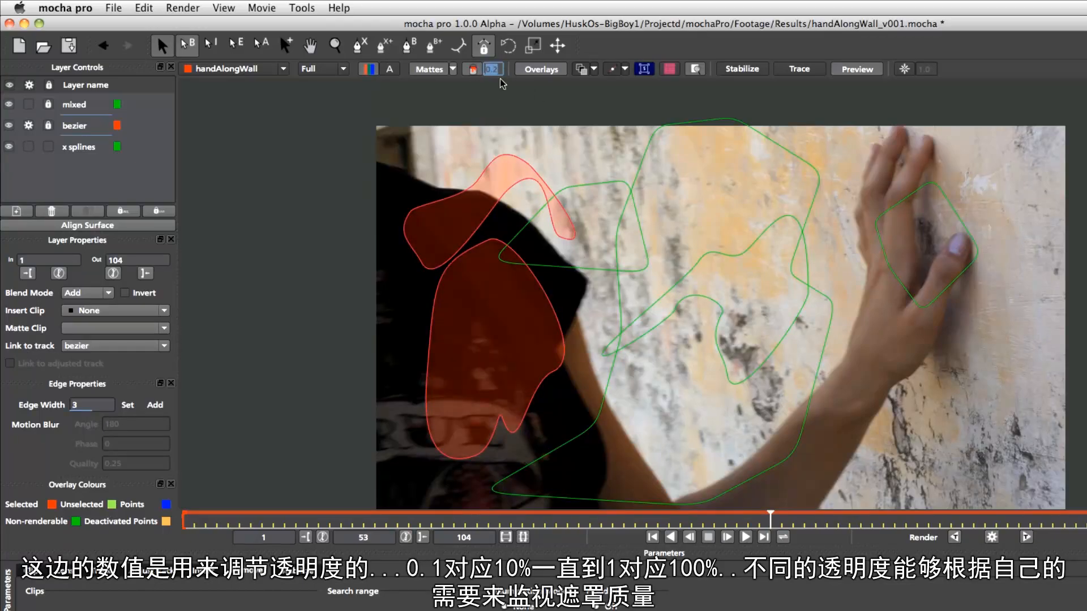
pyautogui.click(472, 69)
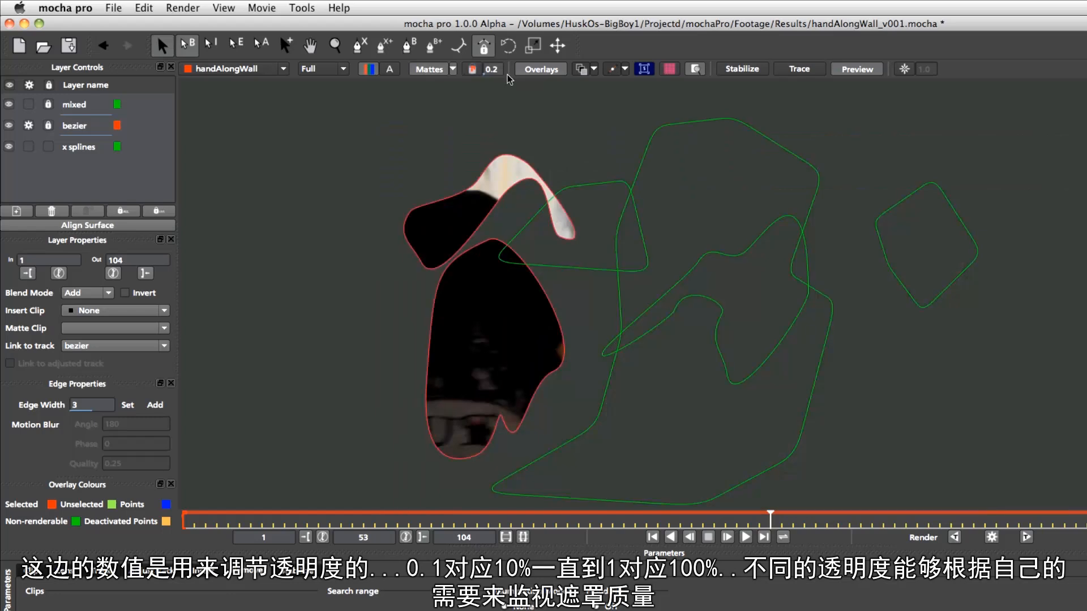
pyautogui.click(473, 69)
# Toggle the matte display off and on, and turn the overlays off
pyautogui.click(427, 69)
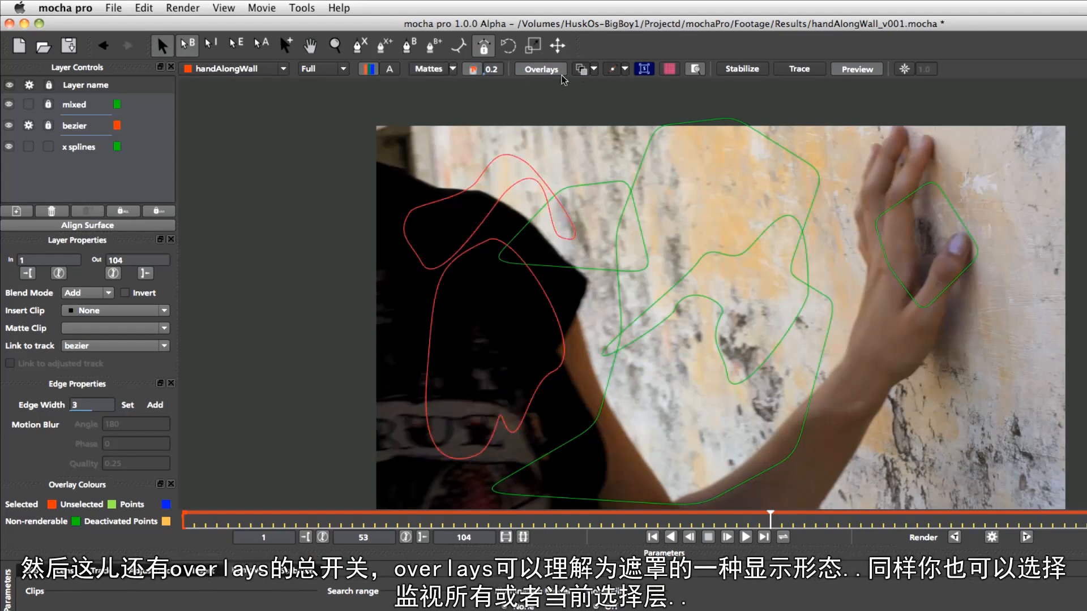
pyautogui.click(430, 72)
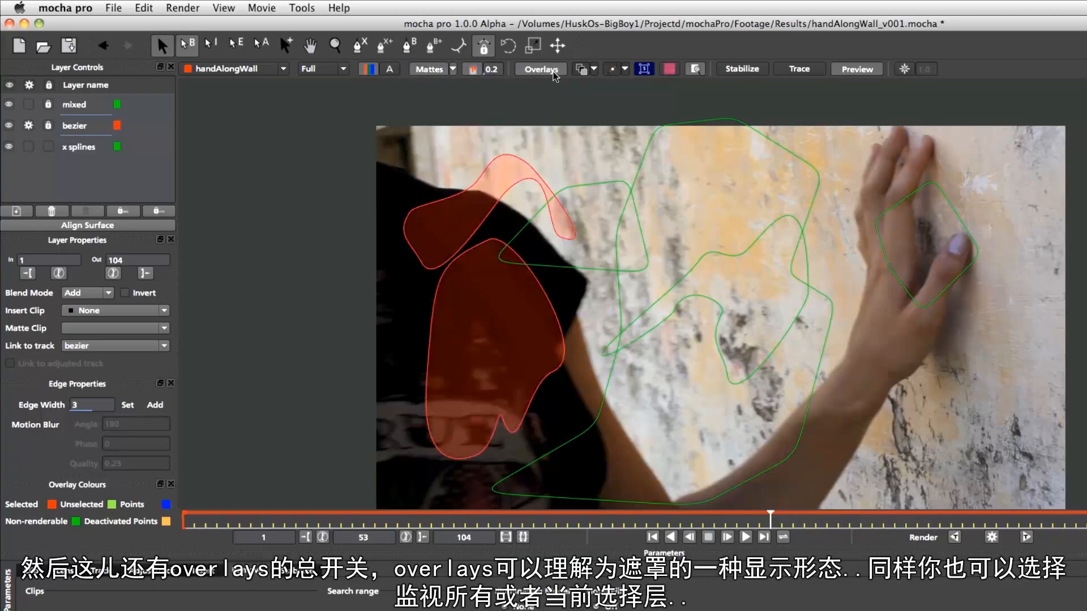
pyautogui.click(547, 70)
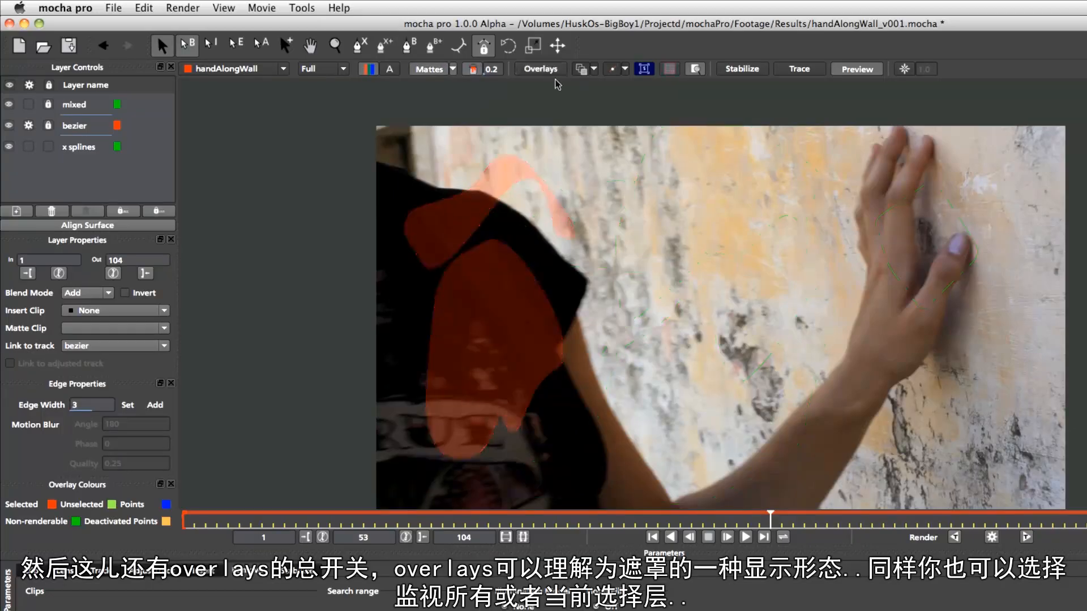
# Turn the overlays back on and select the bezier layer
pyautogui.click(543, 72)
pyautogui.click(544, 73)
pyautogui.click(548, 74)
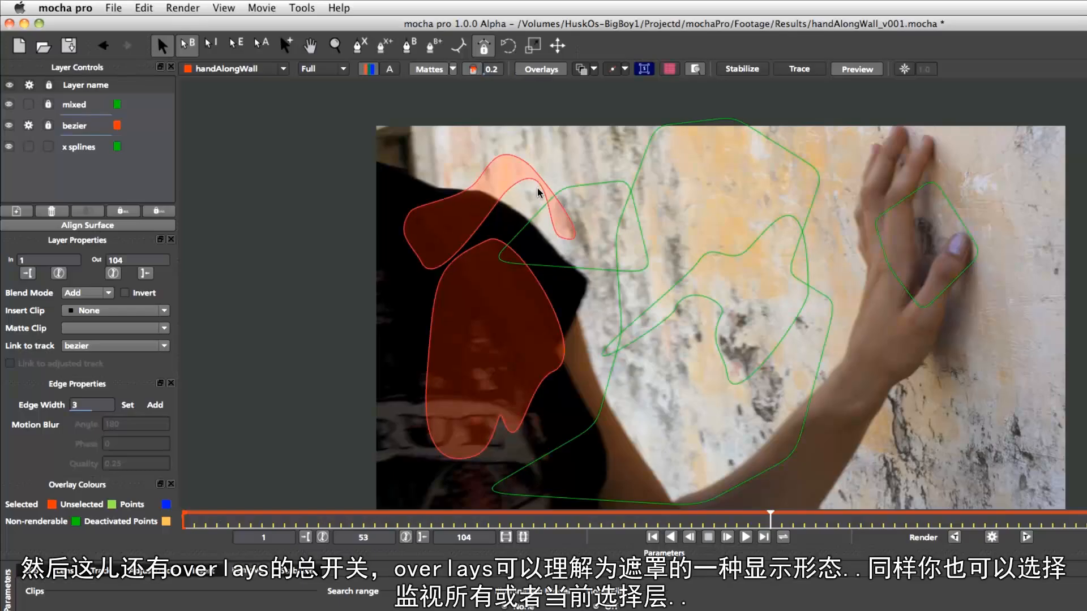
pyautogui.click(48, 125)
pyautogui.click(49, 104)
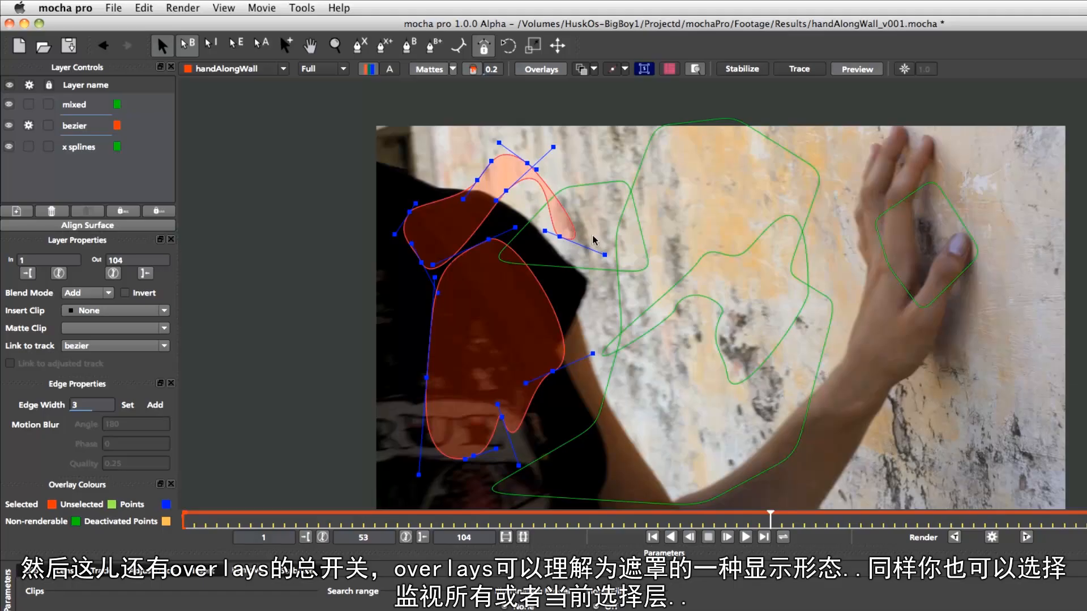
# Switch the overlays to show only the selected layer, then back to all layers
pyautogui.click(557, 71)
pyautogui.click(558, 72)
pyautogui.click(594, 70)
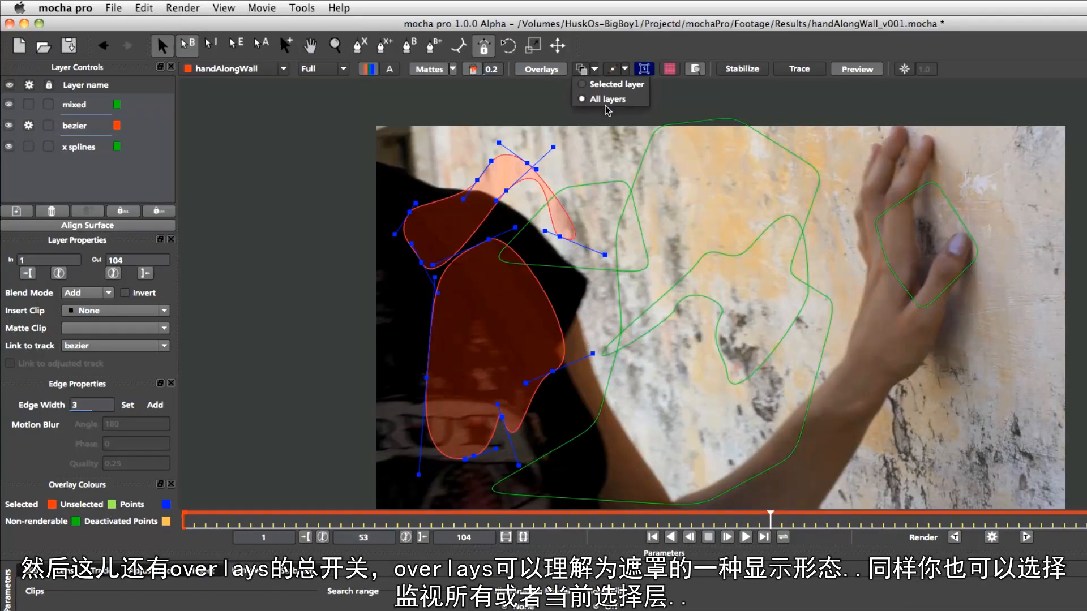
pyautogui.click(614, 84)
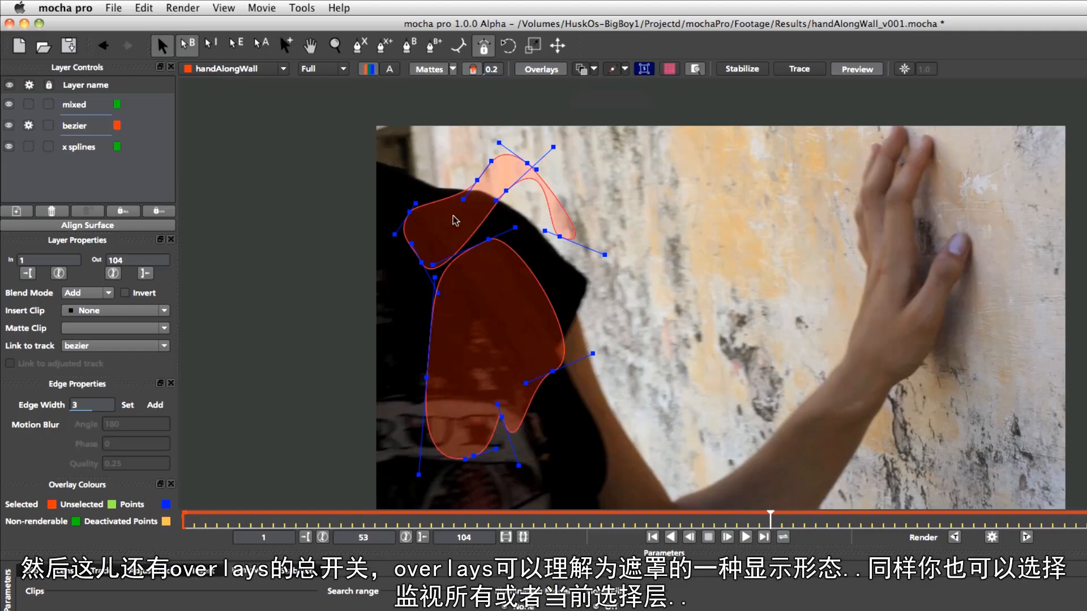
pyautogui.click(594, 70)
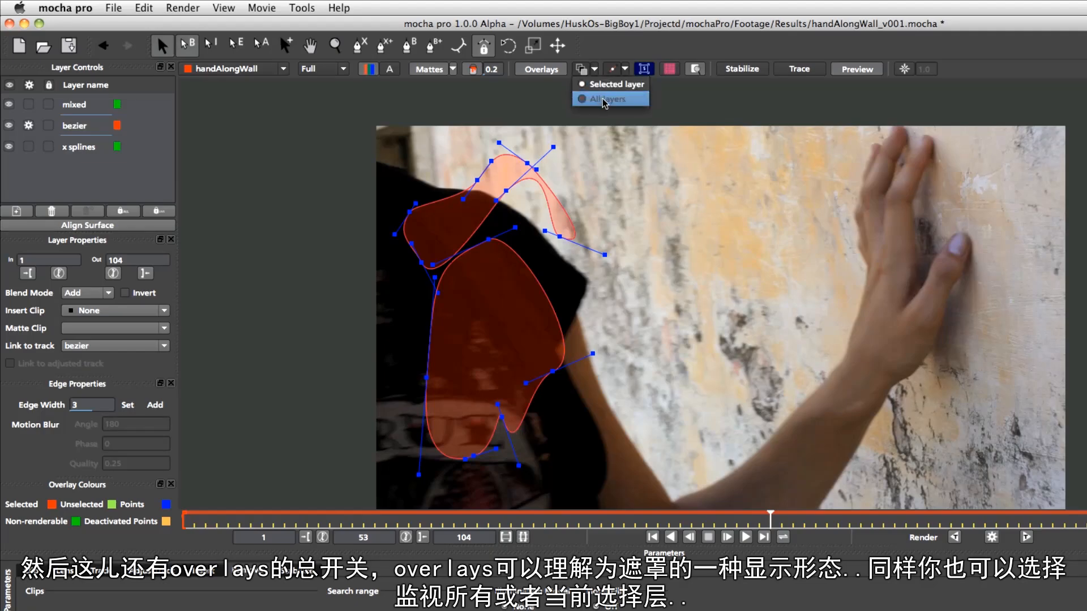
pyautogui.click(605, 100)
pyautogui.click(581, 71)
pyautogui.click(582, 71)
pyautogui.click(583, 71)
pyautogui.click(582, 71)
pyautogui.click(584, 72)
pyautogui.click(583, 72)
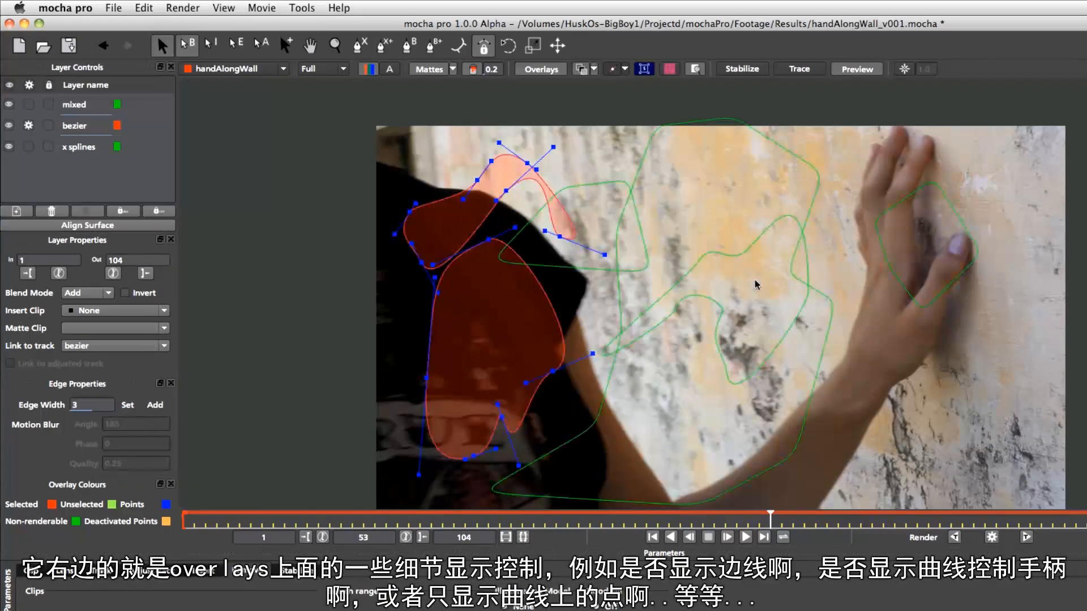
# Hide the splines in the overlay display options, leaving only the shape points shown
pyautogui.click(615, 70)
pyautogui.click(615, 70)
pyautogui.click(616, 70)
pyautogui.click(616, 69)
pyautogui.click(617, 69)
pyautogui.click(619, 71)
pyautogui.click(622, 71)
pyautogui.click(613, 70)
pyautogui.click(625, 69)
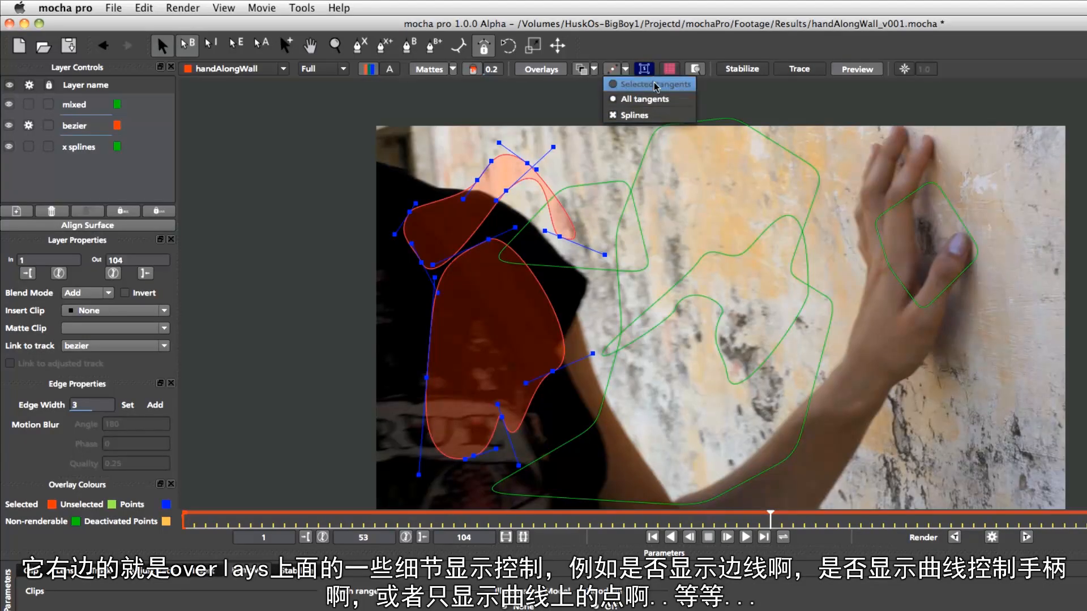
pyautogui.click(656, 116)
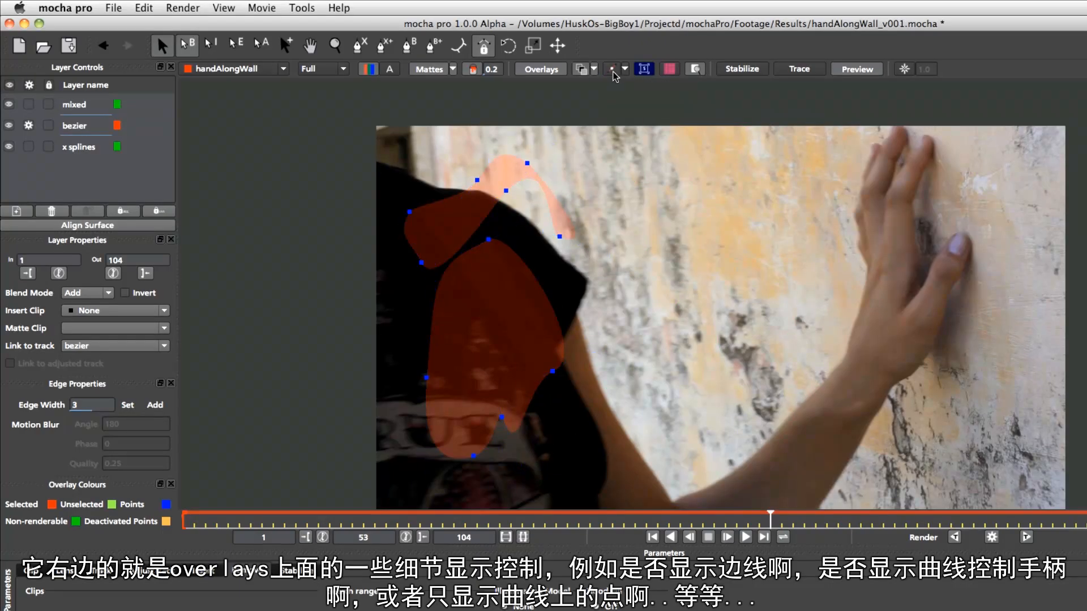
# Toggle splines and tangents in the overlay options, ending with splines and all tangents shown
pyautogui.click(625, 70)
pyautogui.click(632, 119)
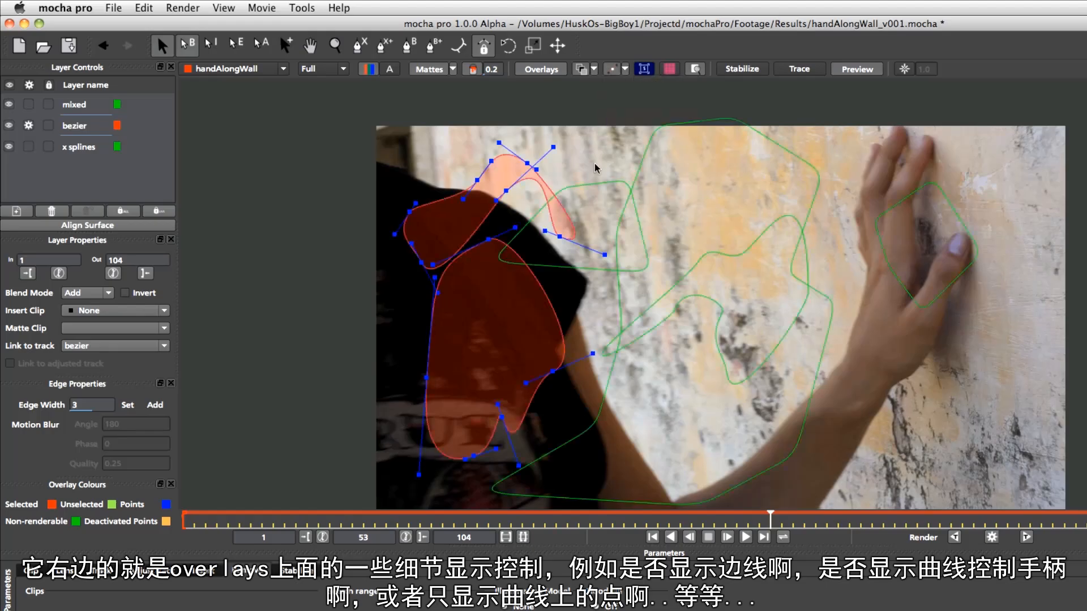
pyautogui.click(625, 69)
pyautogui.click(623, 120)
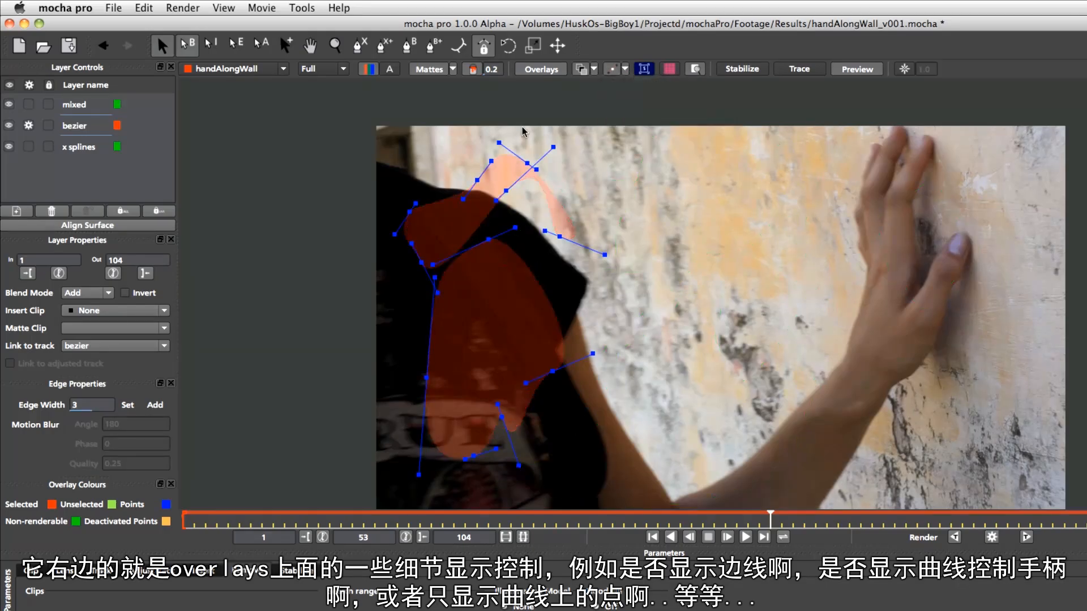
pyautogui.click(616, 70)
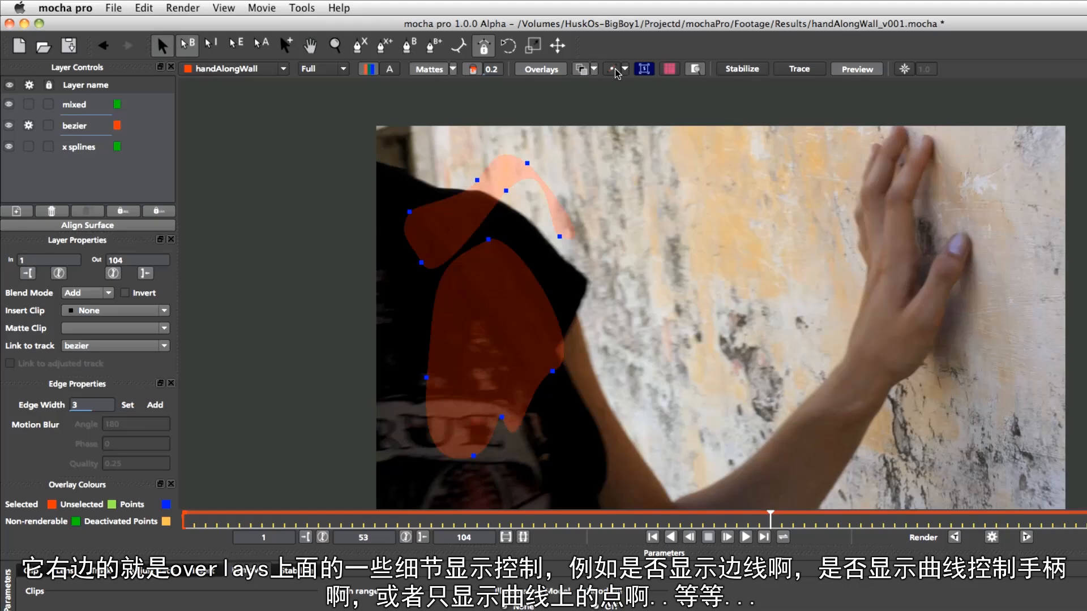
pyautogui.click(625, 69)
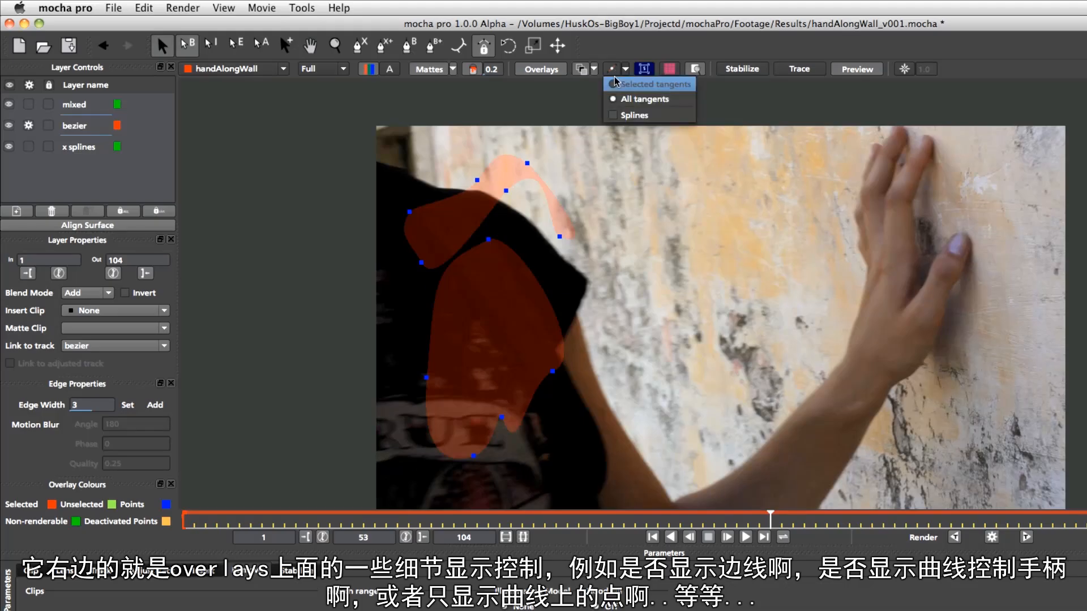
pyautogui.click(627, 97)
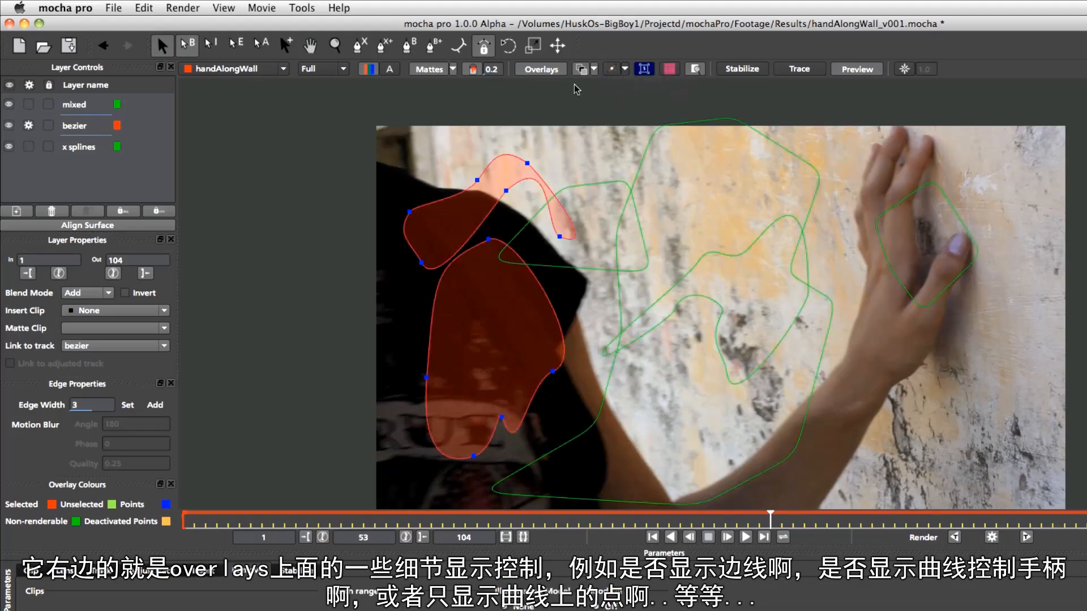
pyautogui.click(616, 70)
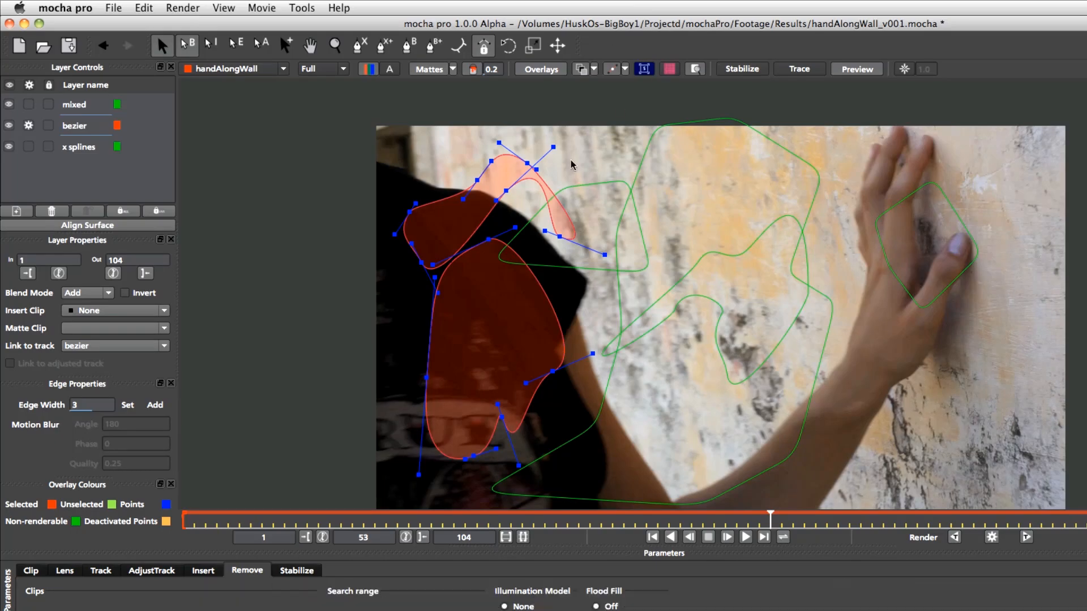
# Turn on the planar grid and drag the surface corners to distort it in perspective
pyautogui.click(643, 69)
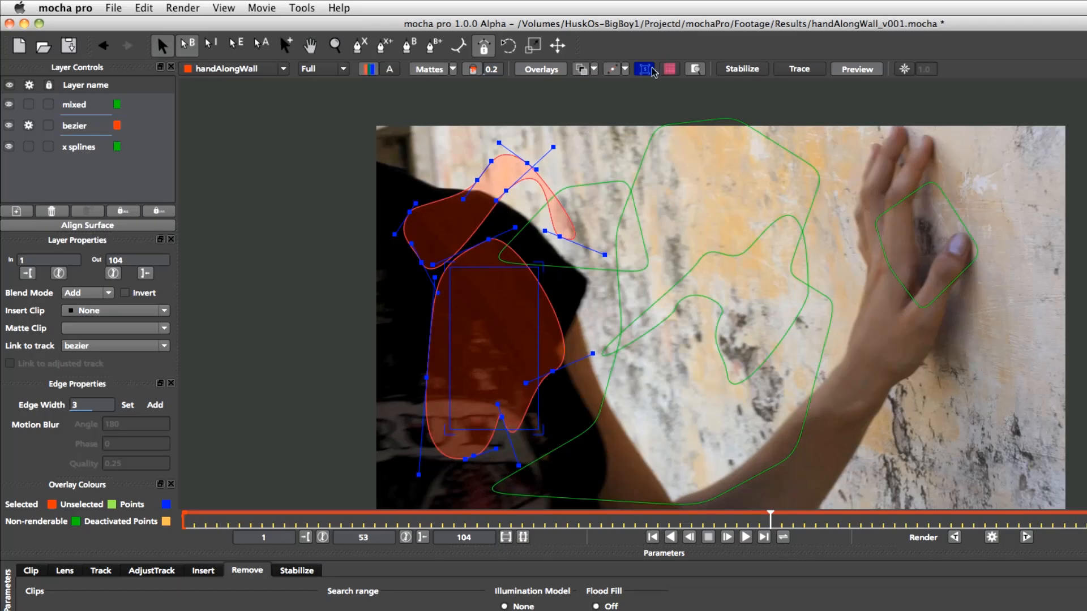
pyautogui.click(669, 69)
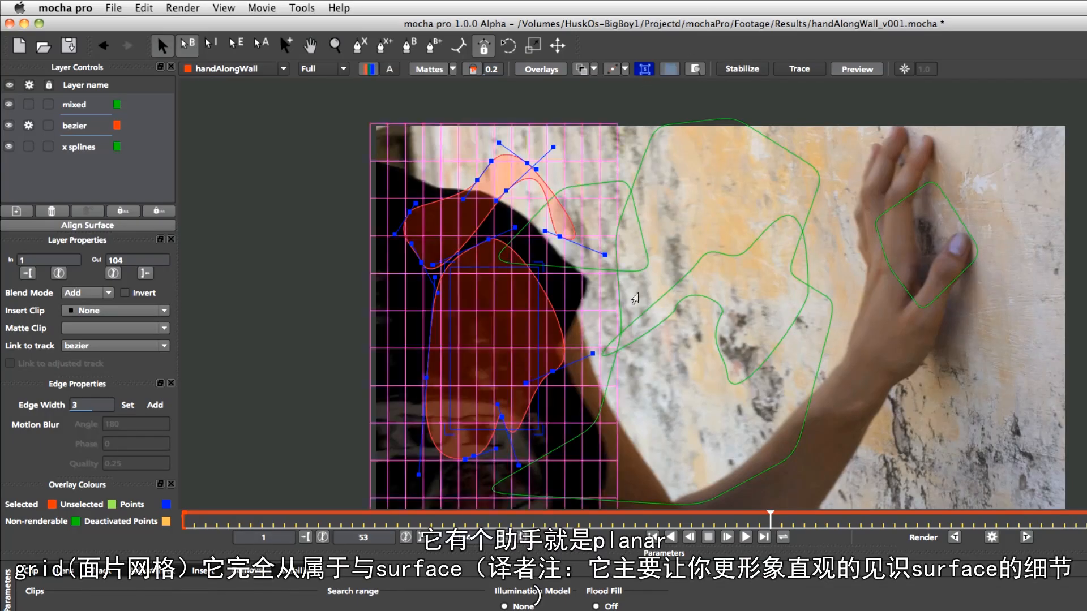
pyautogui.moveTo(535, 271); pyautogui.dragTo(422, 295)
pyautogui.moveTo(450, 428); pyautogui.dragTo(562, 312)
pyautogui.moveTo(527, 271); pyautogui.dragTo(526, 295)
pyautogui.moveTo(437, 307); pyautogui.dragTo(447, 396)
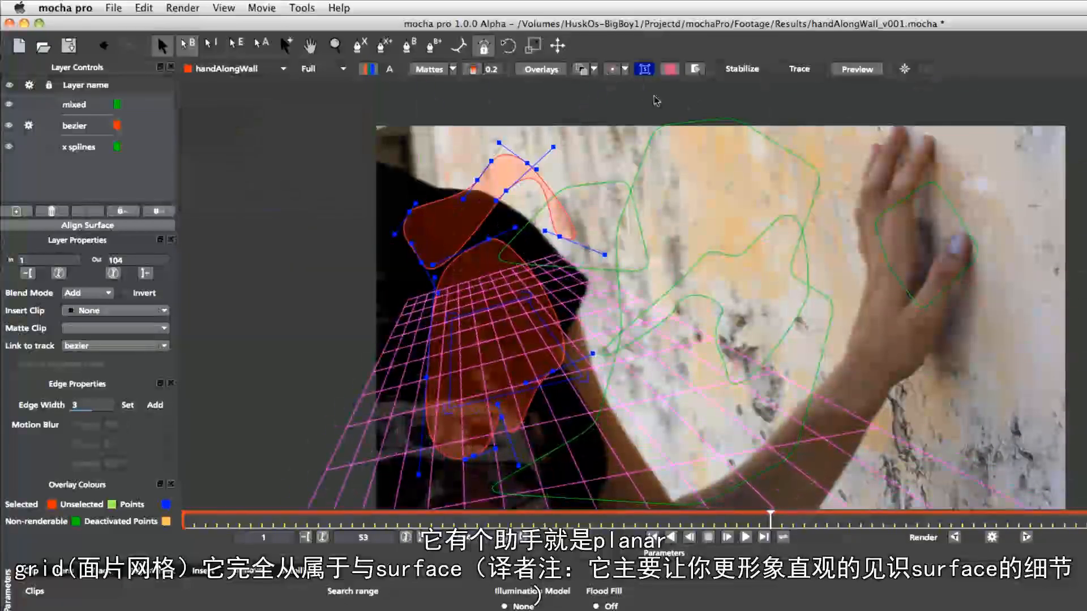
# Turn off the planar grid and turn on the magnifier window
pyautogui.click(668, 72)
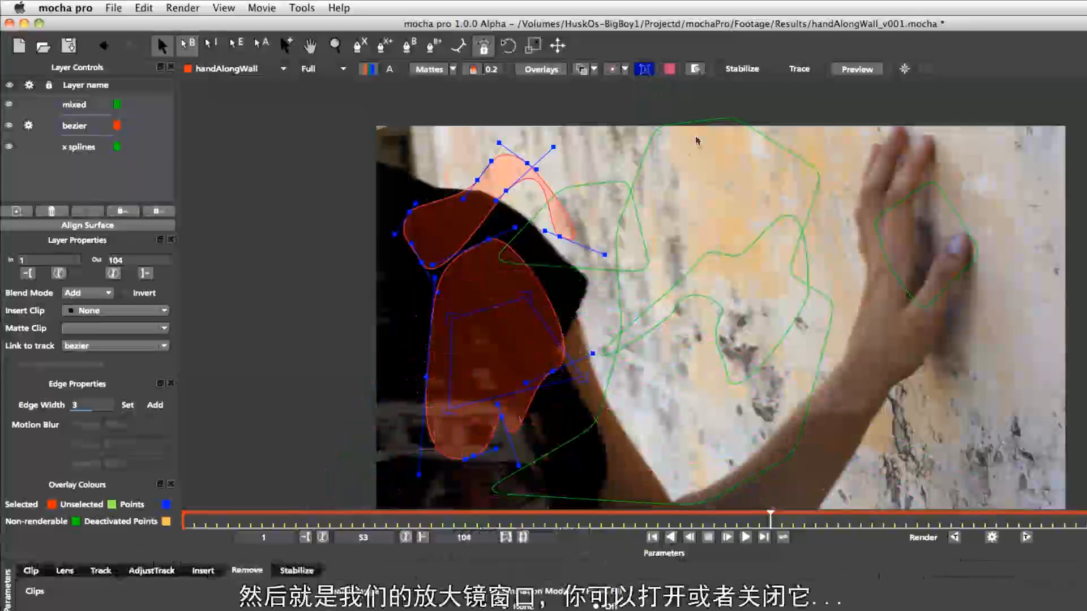
pyautogui.moveTo(490, 239); pyautogui.dragTo(515, 205)
pyautogui.click(692, 70)
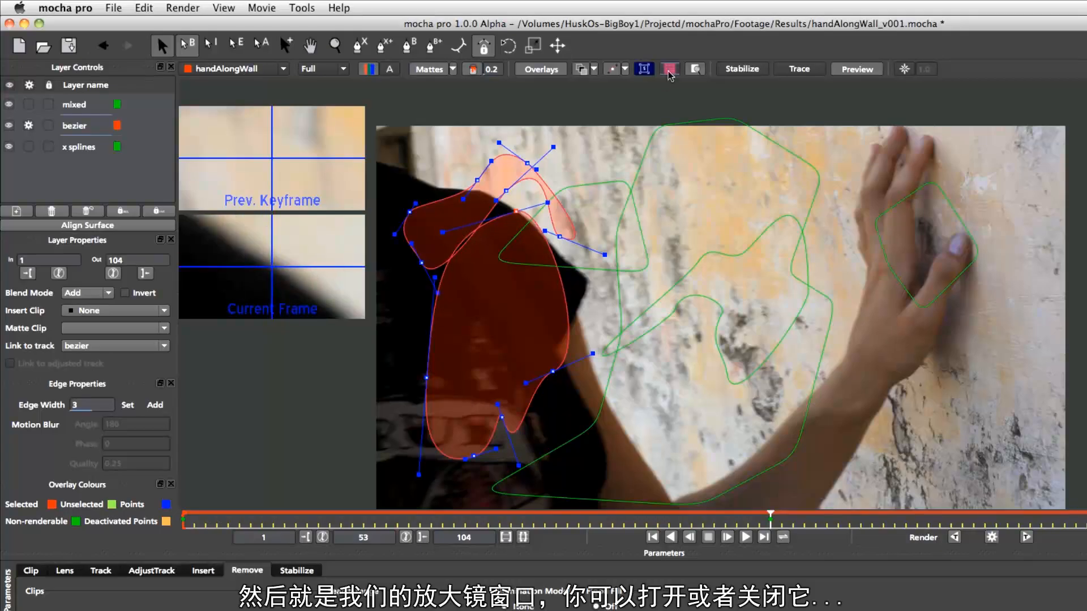
pyautogui.click(696, 70)
pyautogui.click(695, 71)
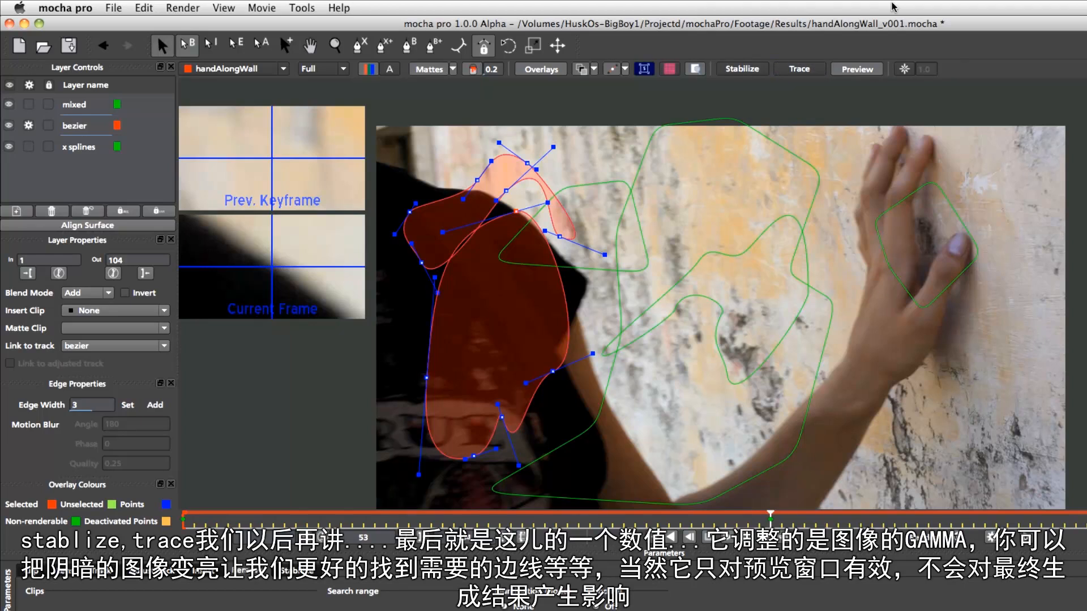
# Raise the viewer gamma to brighten the preview image
pyautogui.click(906, 69)
pyautogui.moveTo(923, 72); pyautogui.dragTo(944, 62)
pyautogui.moveTo(935, 94); pyautogui.dragTo(943, 14)
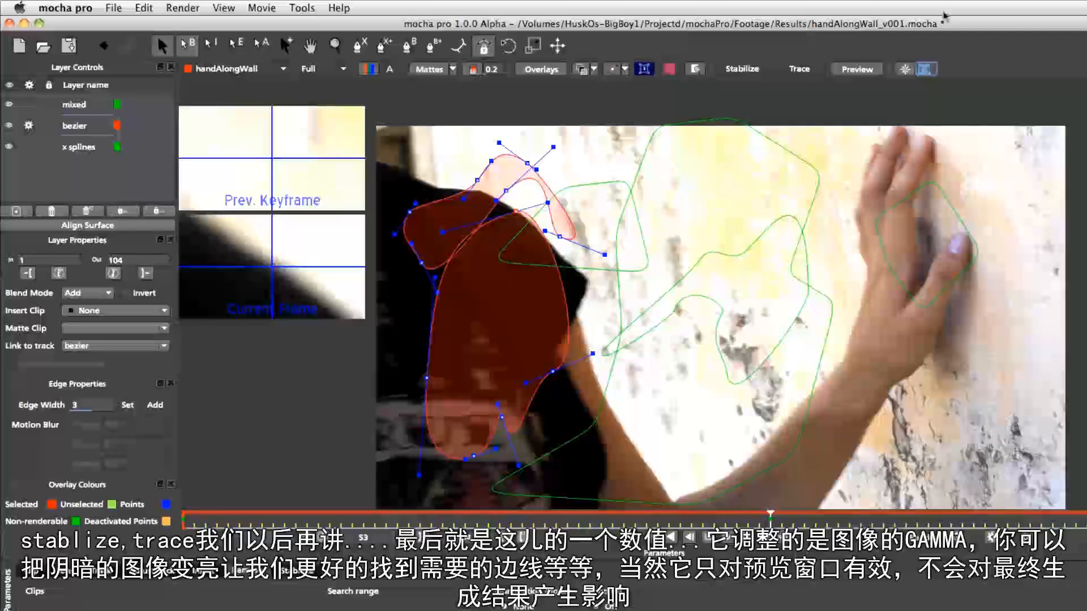
pyautogui.moveTo(928, 68); pyautogui.dragTo(929, 84)
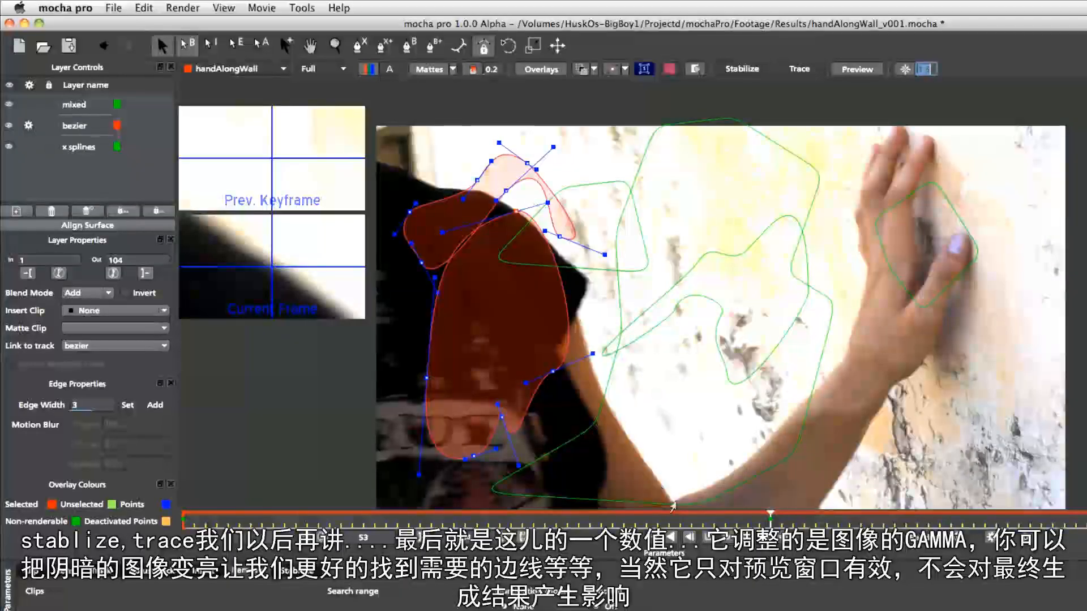
pyautogui.moveTo(926, 69)
pyautogui.mouseDown()
pyautogui.moveTo(951, 77)
pyautogui.moveTo(918, 78)
pyautogui.moveTo(937, 74)
pyautogui.mouseUp()
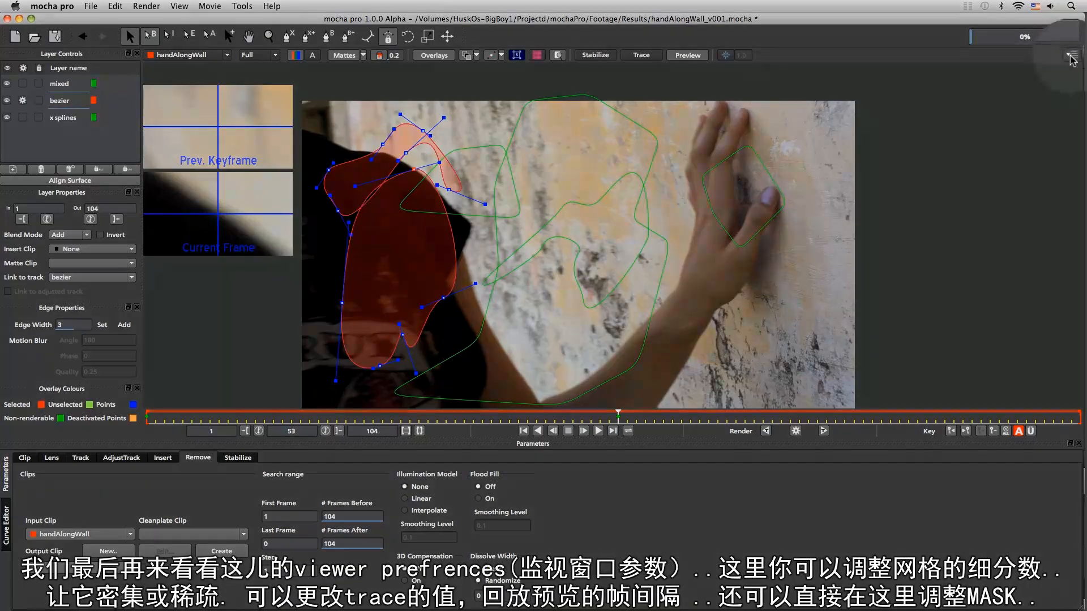
# Open Viewer Preferences, turn the planar grid on, and set the grid dividers to 5 by 20
pyautogui.click(1075, 55)
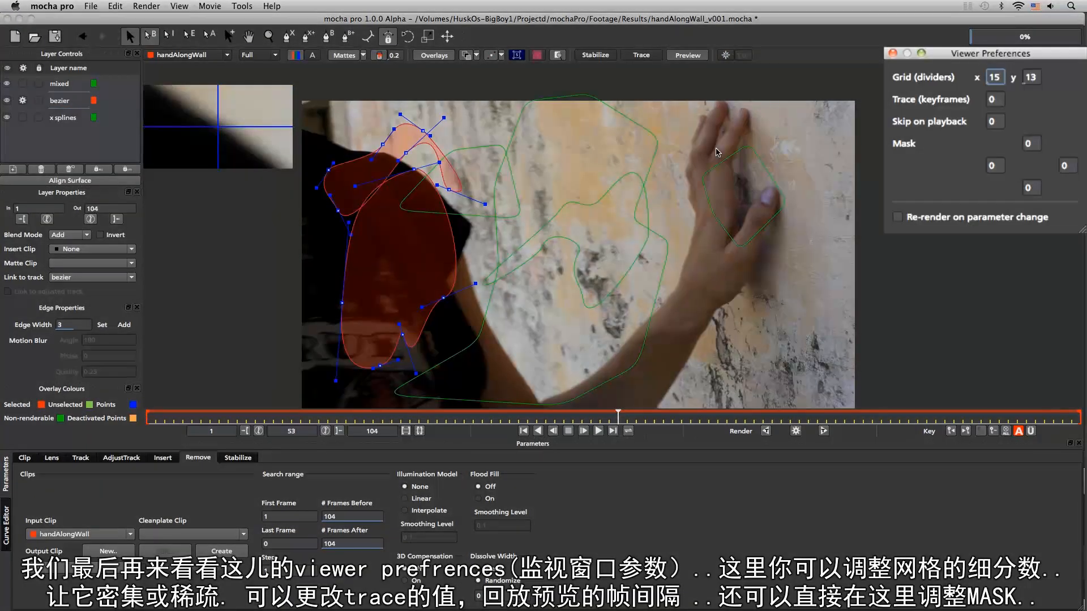
pyautogui.moveTo(978, 53); pyautogui.dragTo(625, 197)
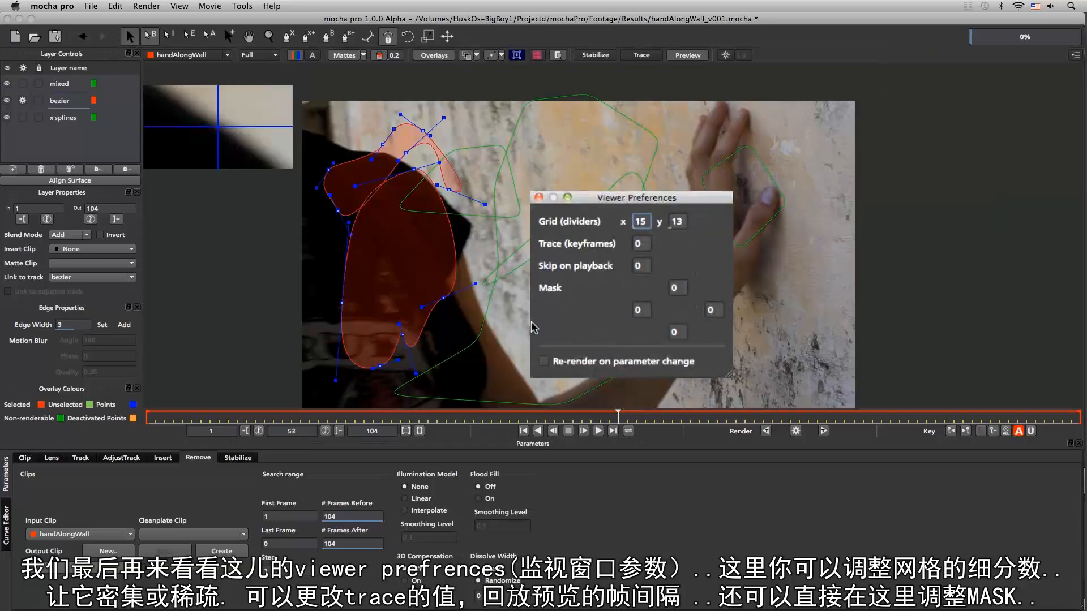
pyautogui.click(536, 55)
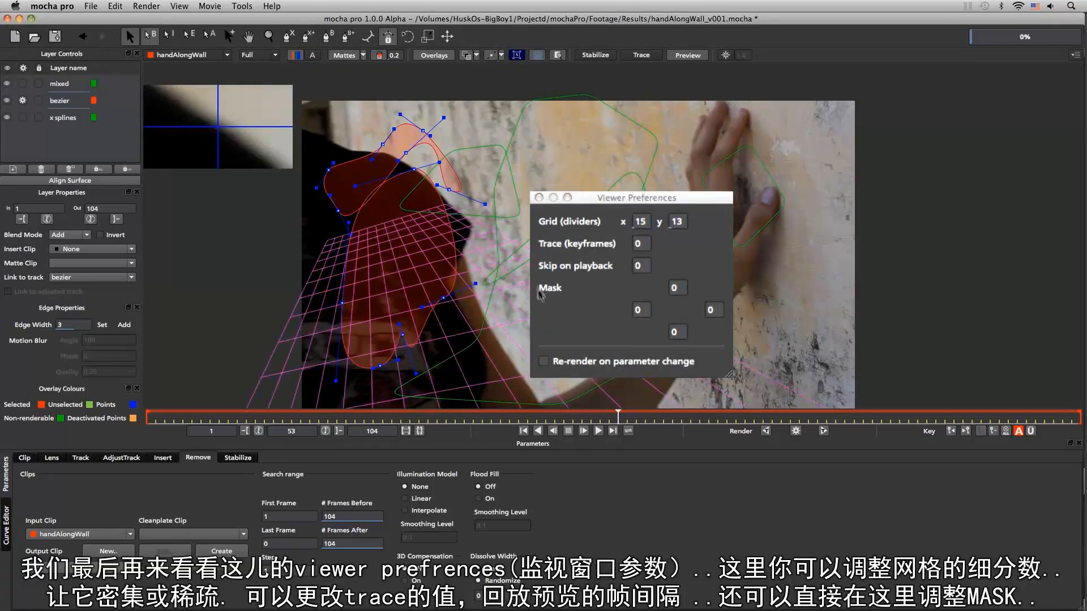
pyautogui.moveTo(643, 221); pyautogui.dragTo(672, 229)
pyautogui.click(642, 223)
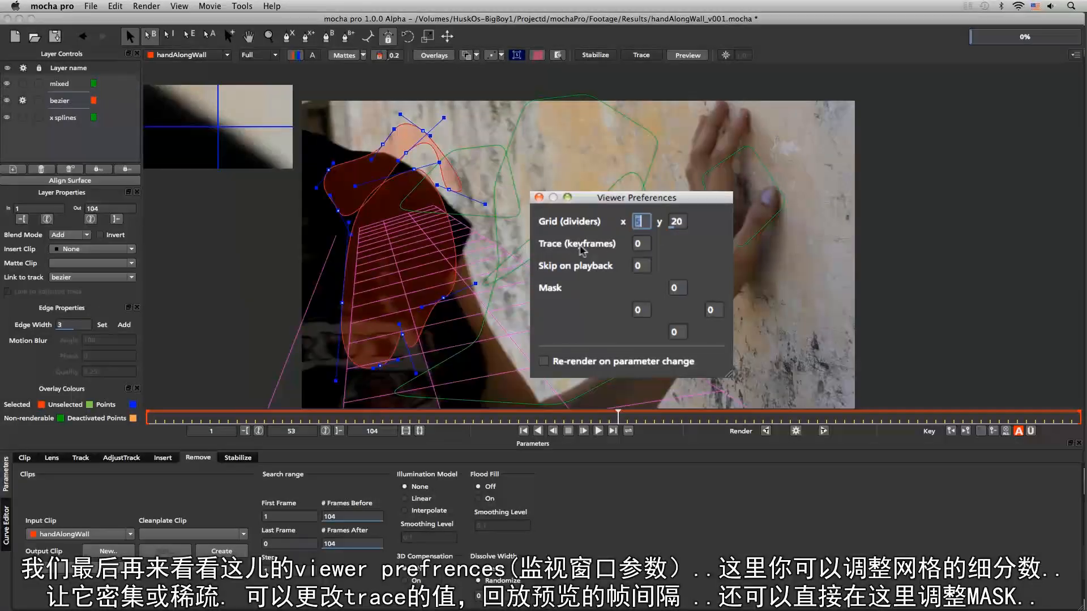
pyautogui.click(643, 244)
pyautogui.moveTo(645, 244)
pyautogui.mouseDown()
pyautogui.moveTo(621, 240)
pyautogui.moveTo(615, 198)
pyautogui.mouseUp()
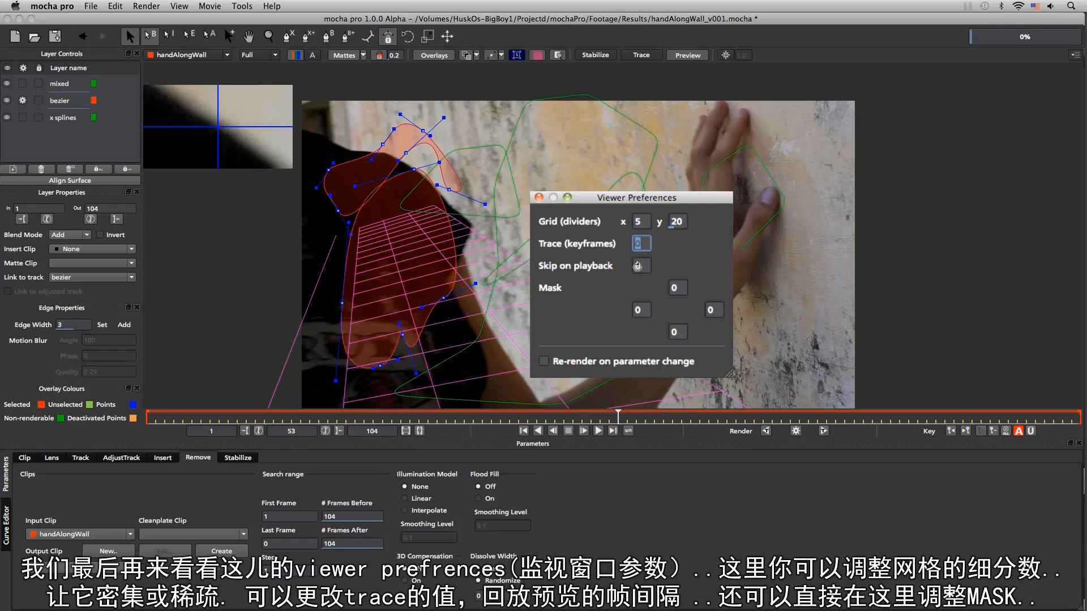
# Set the top mask value to 66, reset it to 0, and close Viewer Preferences
pyautogui.click(678, 287)
pyautogui.write('66')
pyautogui.press('Return')
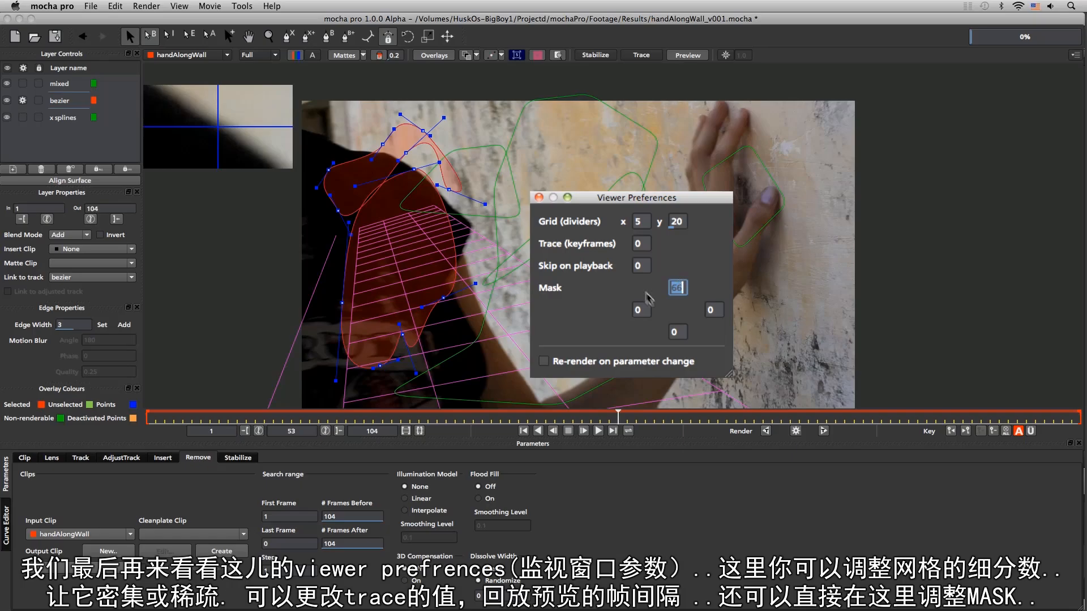
pyautogui.write('0')
pyautogui.press('Return')
pyautogui.click(659, 327)
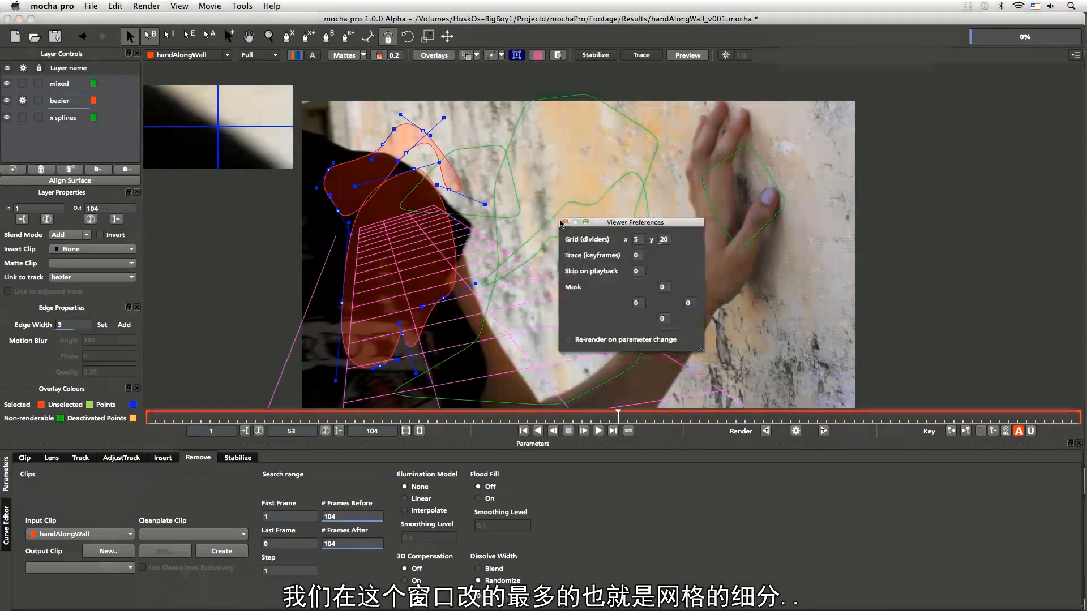
pyautogui.click(565, 222)
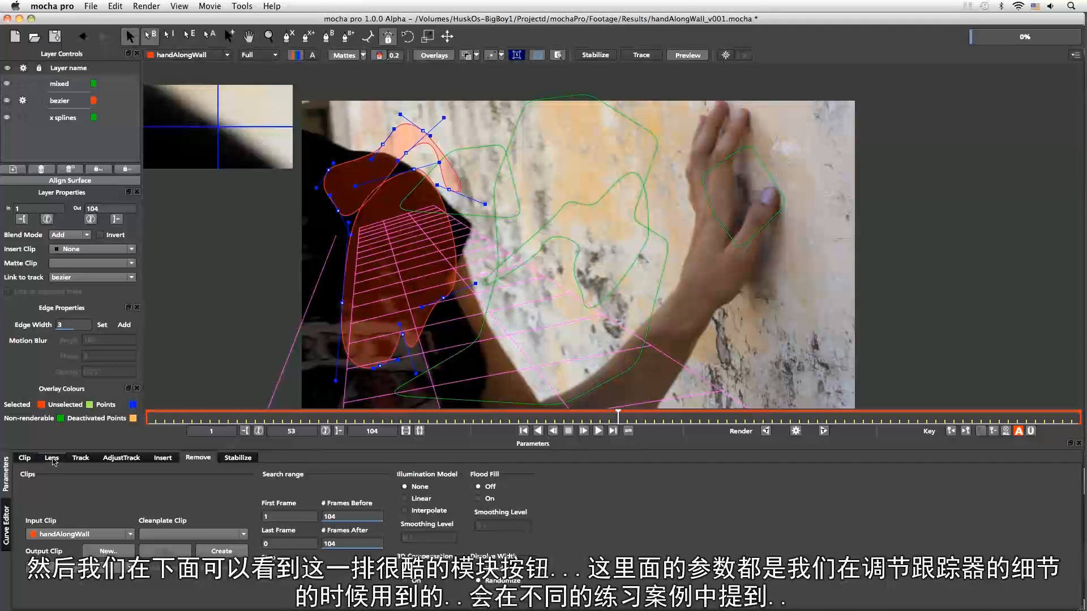
# Browse the Clip, Track, AdjustTrack, Insert, Remove, Stabilize and Lens module tabs in the parameters panel
pyautogui.click(24, 457)
pyautogui.click(80, 457)
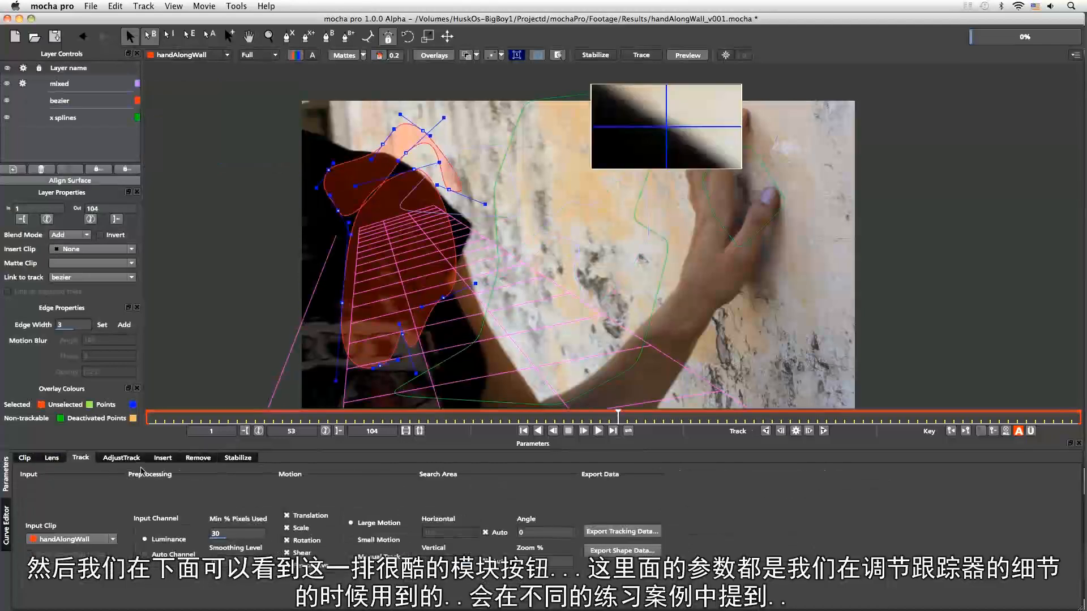
pyautogui.click(121, 457)
pyautogui.click(163, 457)
pyautogui.click(198, 457)
pyautogui.click(237, 458)
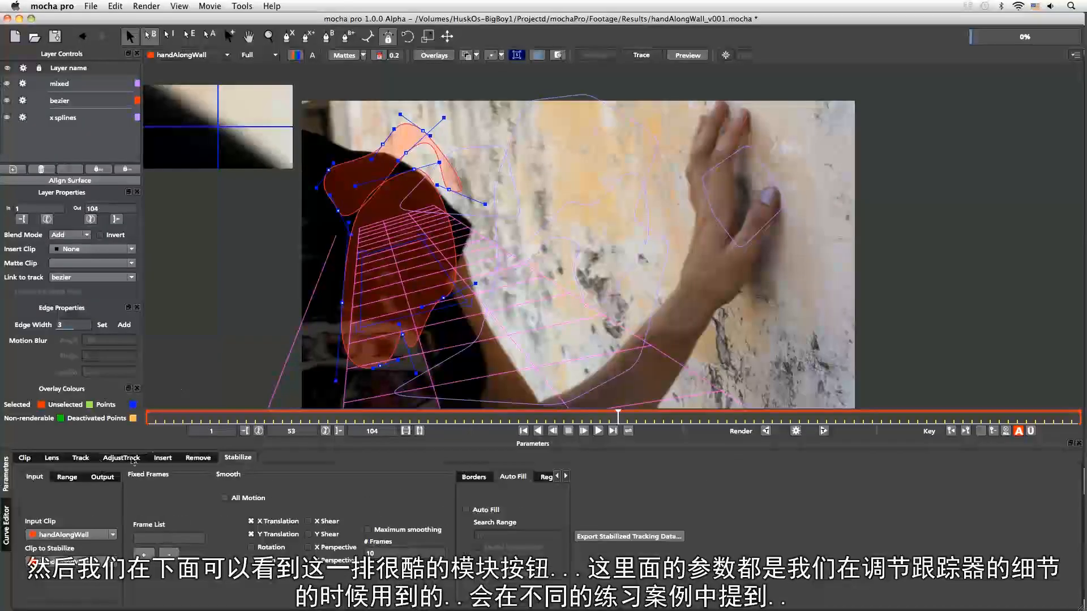
pyautogui.click(52, 458)
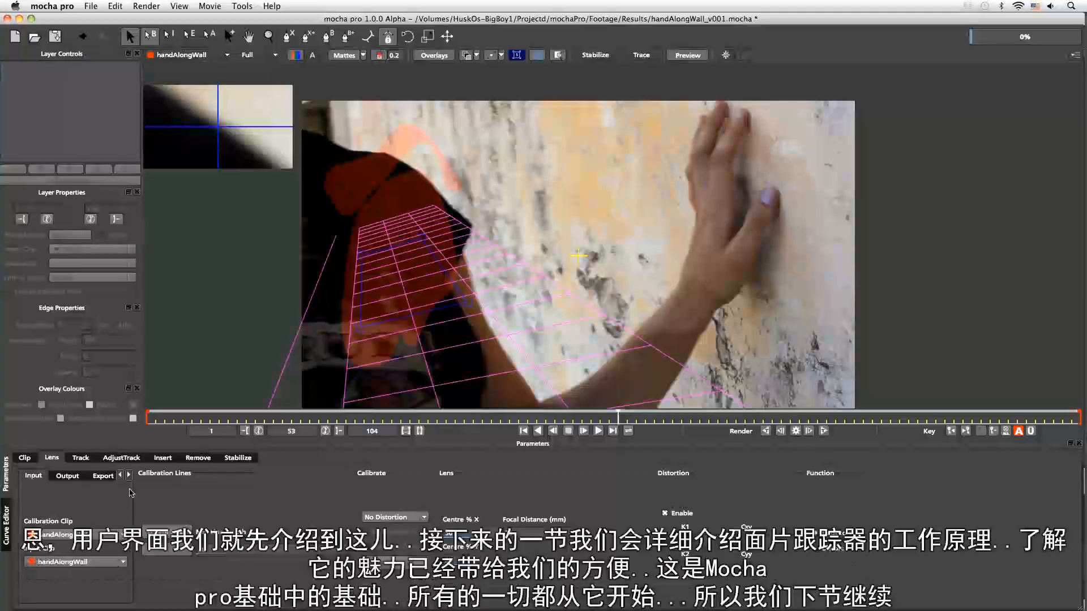